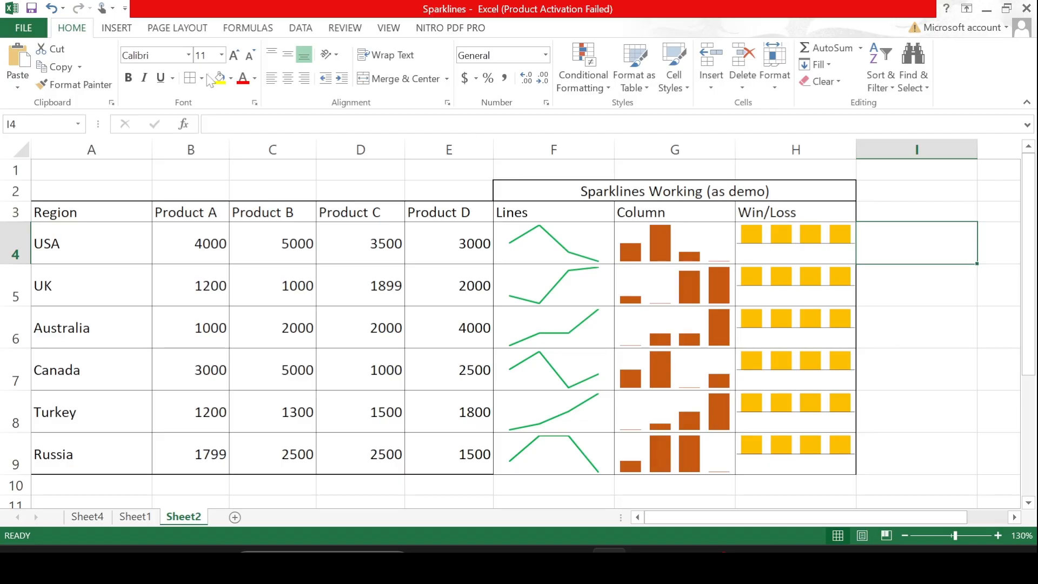
Step: Insert a line sparkline in cell F4 using the USA data range B4:E4
{"action": "left_click", "coordinate": [118, 32]}
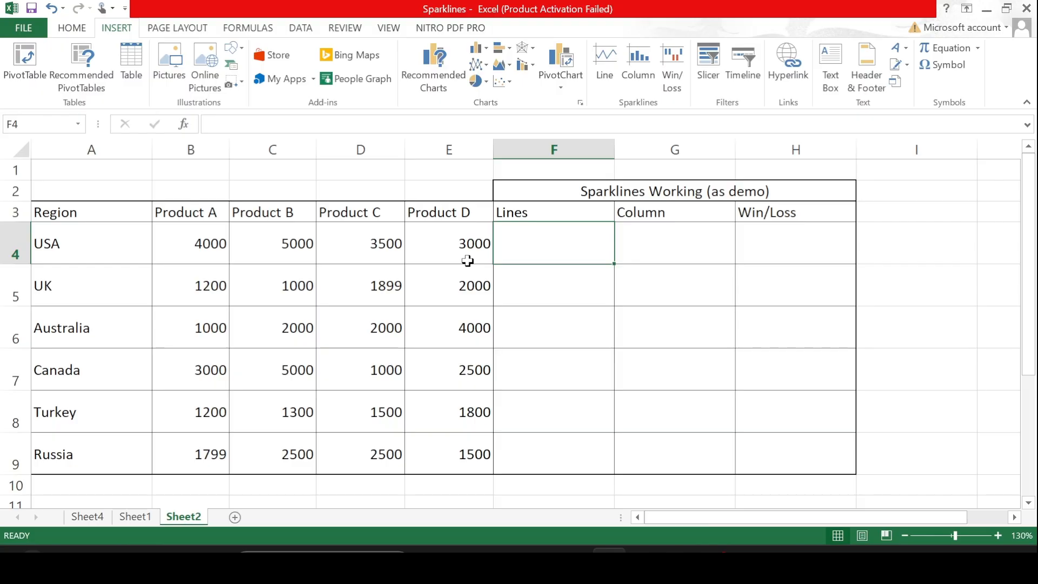
{"action": "left_click", "coordinate": [584, 308]}
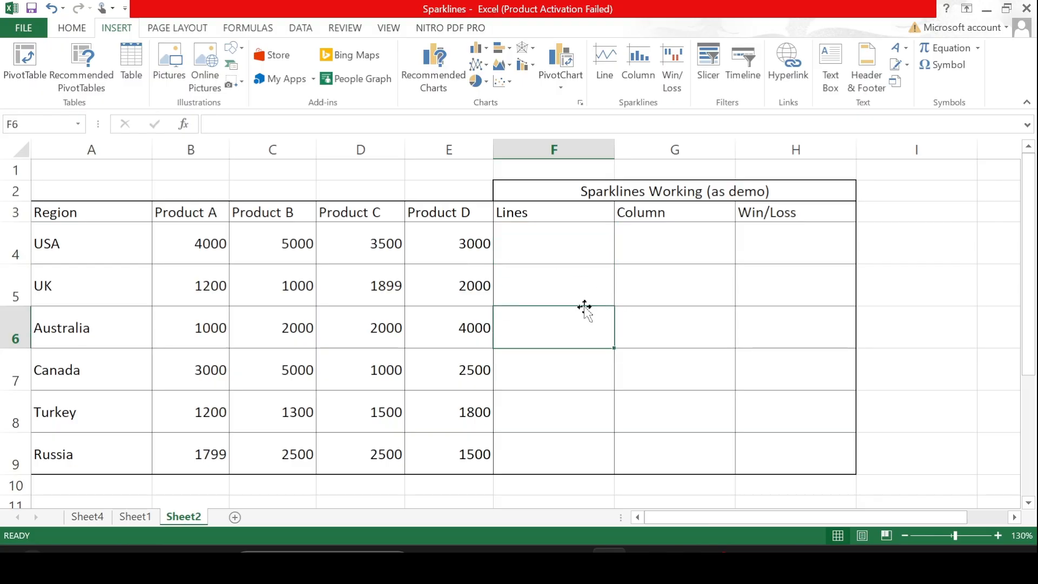
{"action": "left_click", "coordinate": [599, 239]}
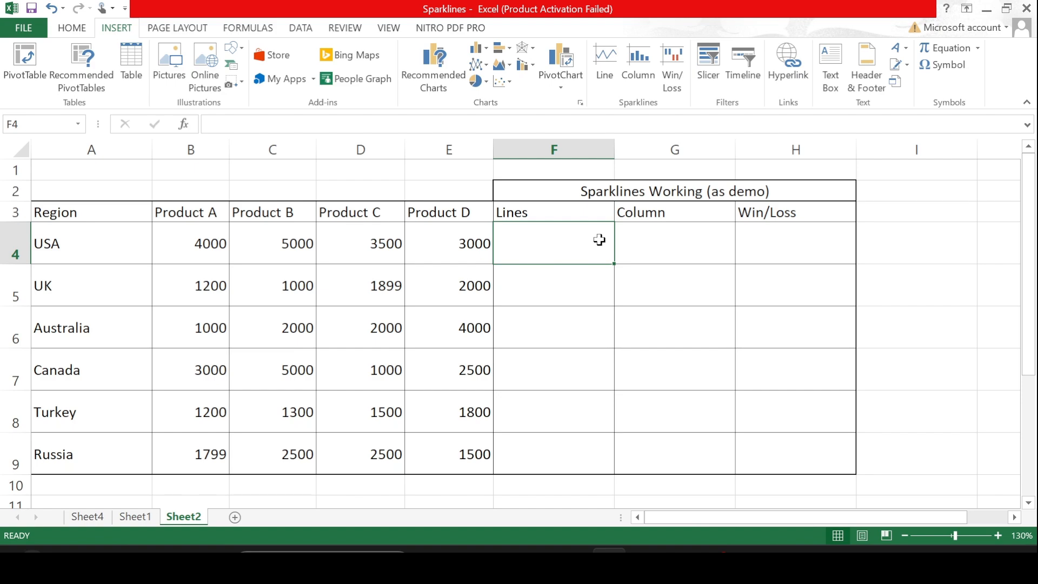
{"action": "left_click", "coordinate": [606, 59]}
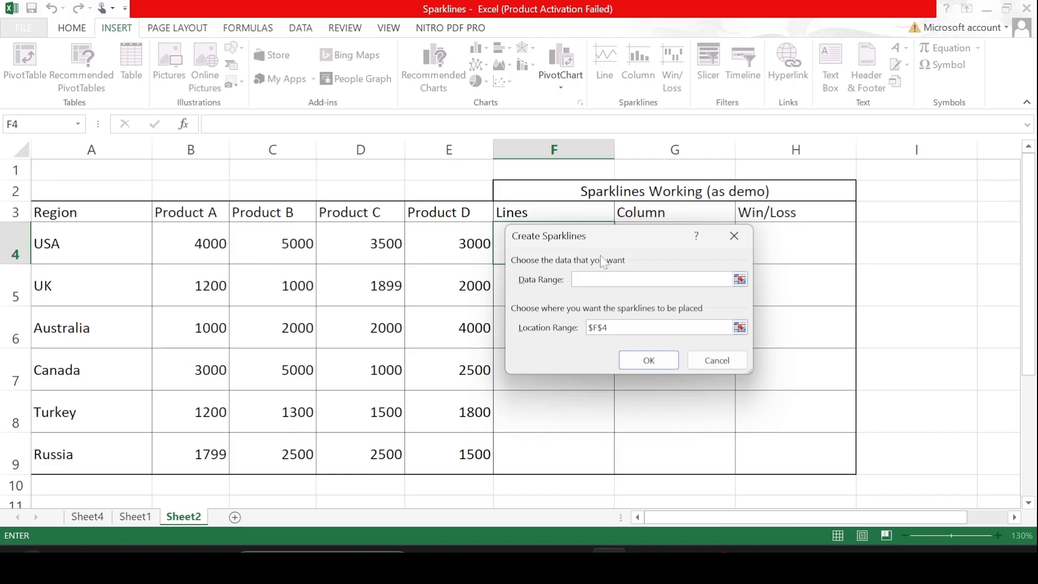
{"action": "left_click_drag", "start_coordinate": [605, 239], "coordinate": [723, 211]}
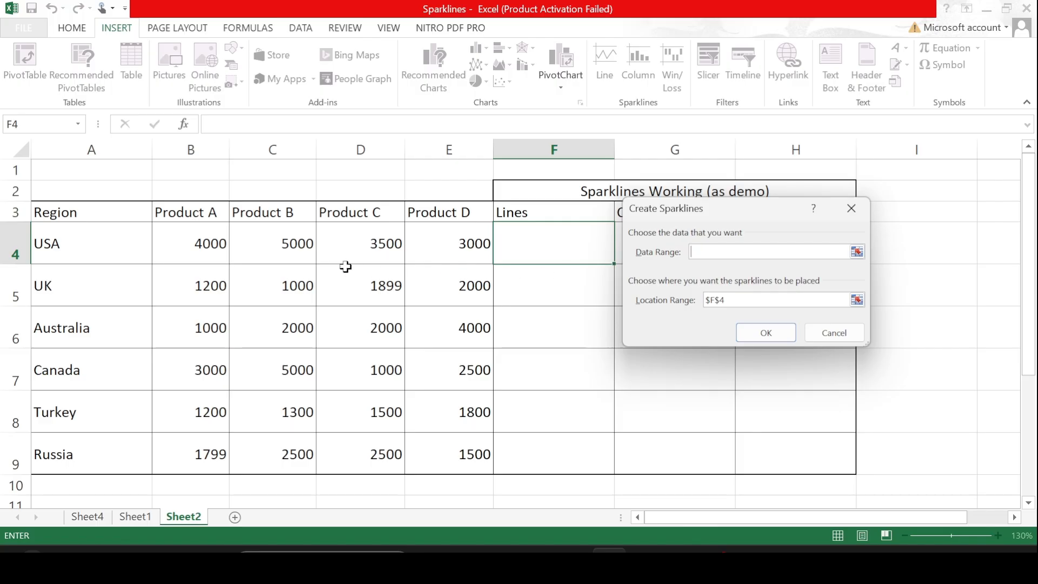
{"action": "left_click", "coordinate": [195, 249]}
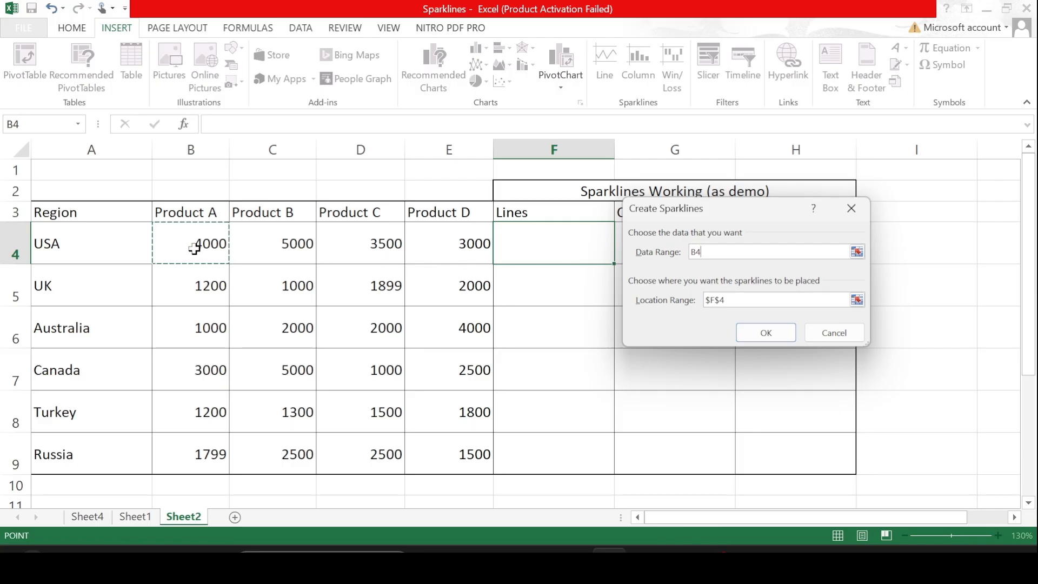
{"action": "key", "text": "shift+Right"}
{"action": "key", "text": "shift+Right"}
{"action": "key", "text": "shift+Right"}
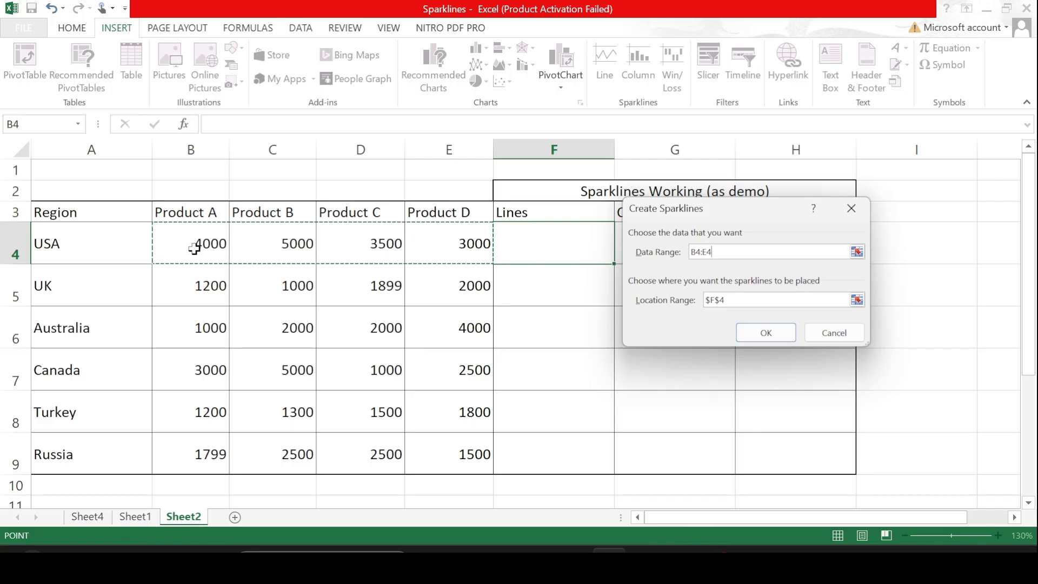
{"action": "left_click", "coordinate": [763, 342]}
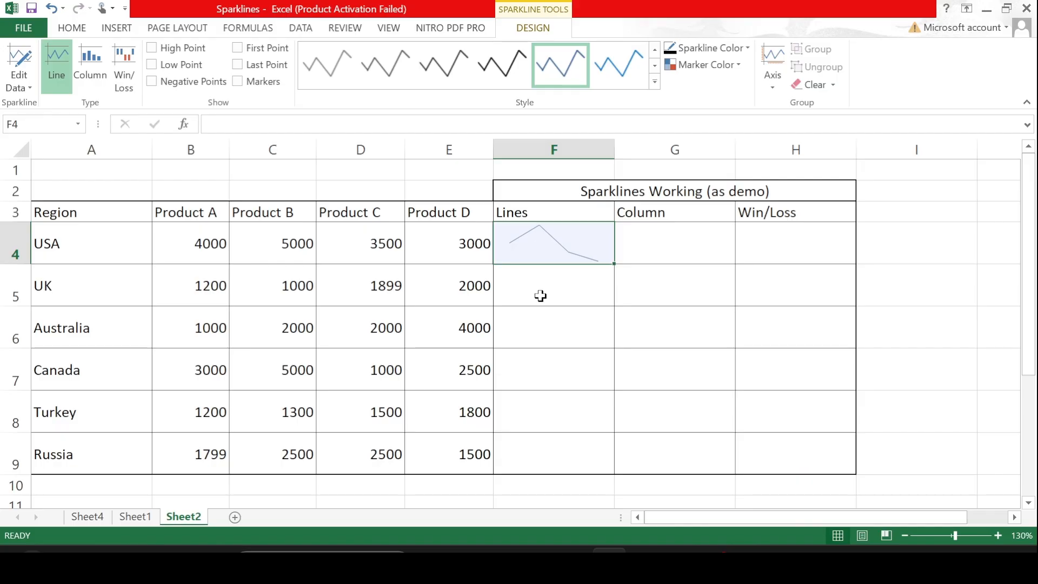
Step: Fill the line sparkline from F4 down to F9 to cover the remaining regions
{"action": "left_click", "coordinate": [568, 245]}
{"action": "left_click_drag", "start_coordinate": [615, 264], "coordinate": [609, 456]}
{"action": "left_click", "coordinate": [557, 302]}
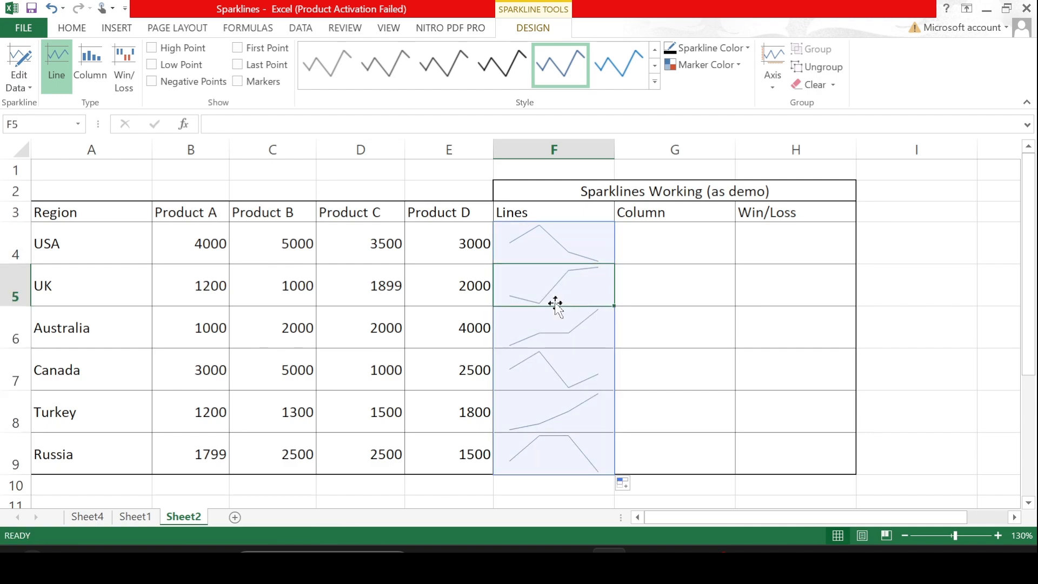
Step: Apply the bright green sparkline style to the line sparklines in the Lines column
{"action": "left_click", "coordinate": [555, 242]}
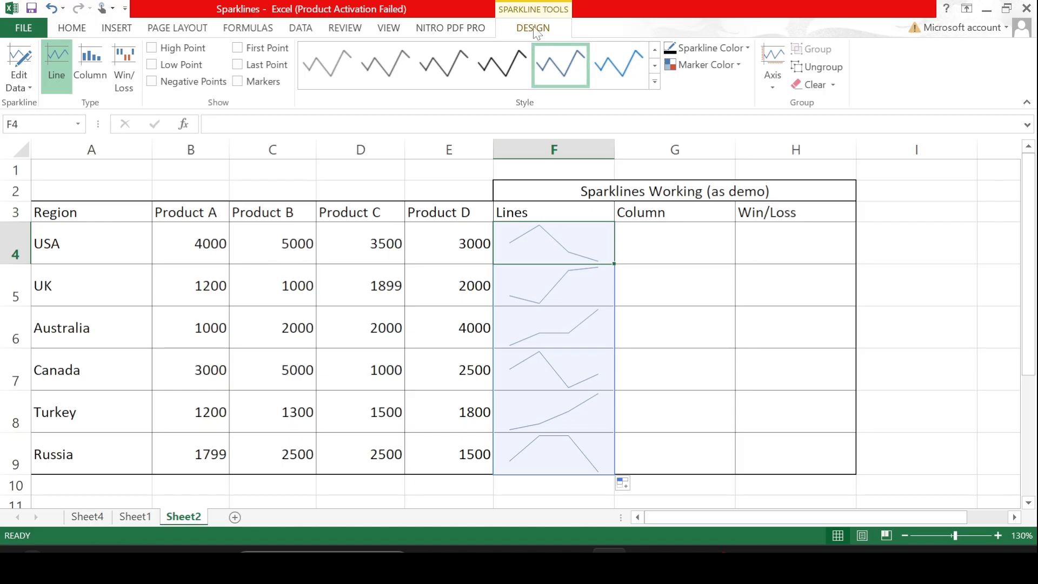
{"action": "left_click", "coordinate": [654, 82]}
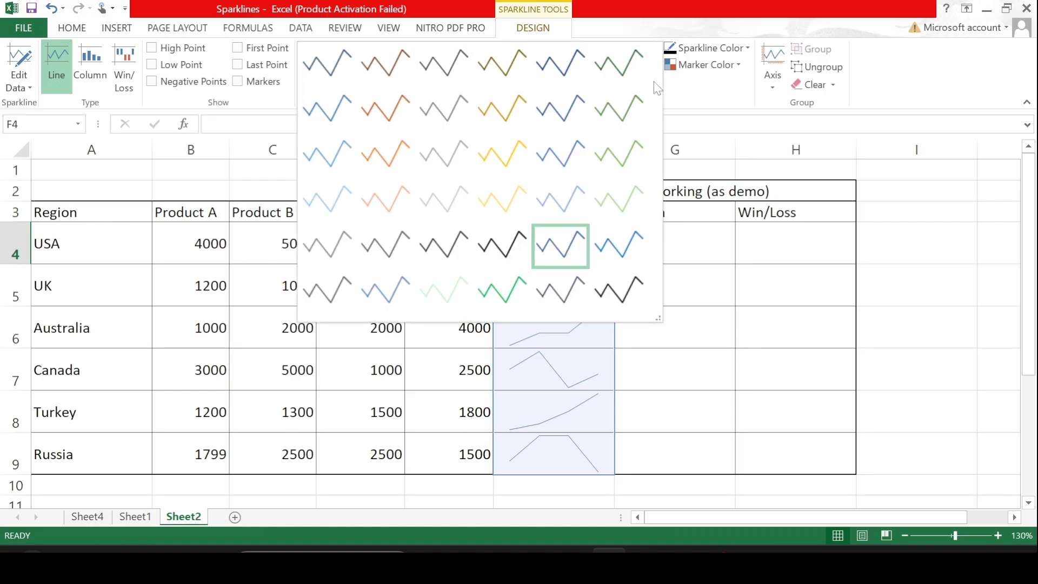
{"action": "left_click", "coordinate": [501, 290]}
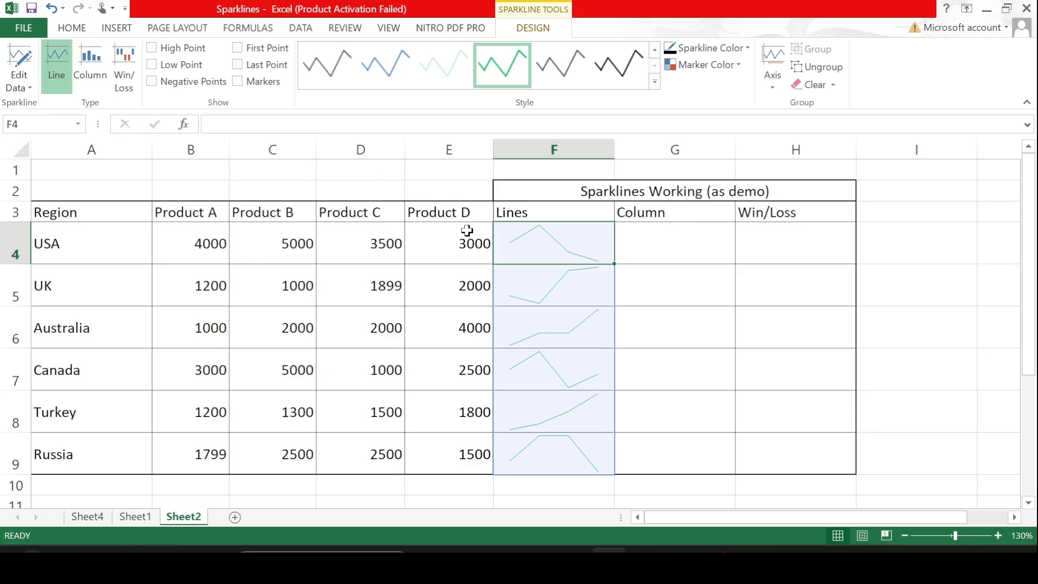
Step: Show the high points on the line sparklines and set their line weight to 2¼ pt
{"action": "left_click", "coordinate": [153, 49]}
{"action": "left_click", "coordinate": [749, 49]}
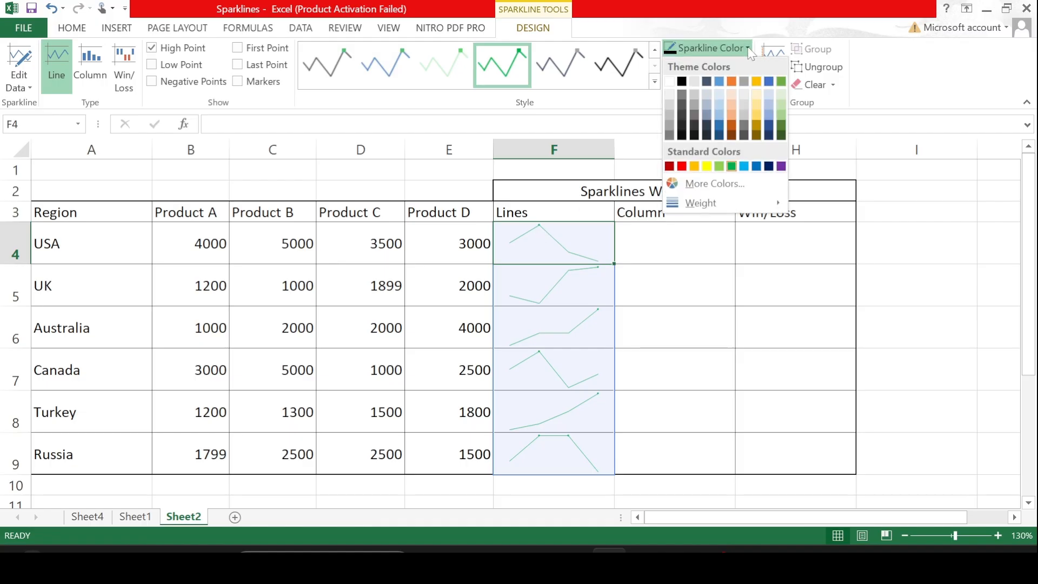
{"action": "mouse_move", "coordinate": [751, 207]}
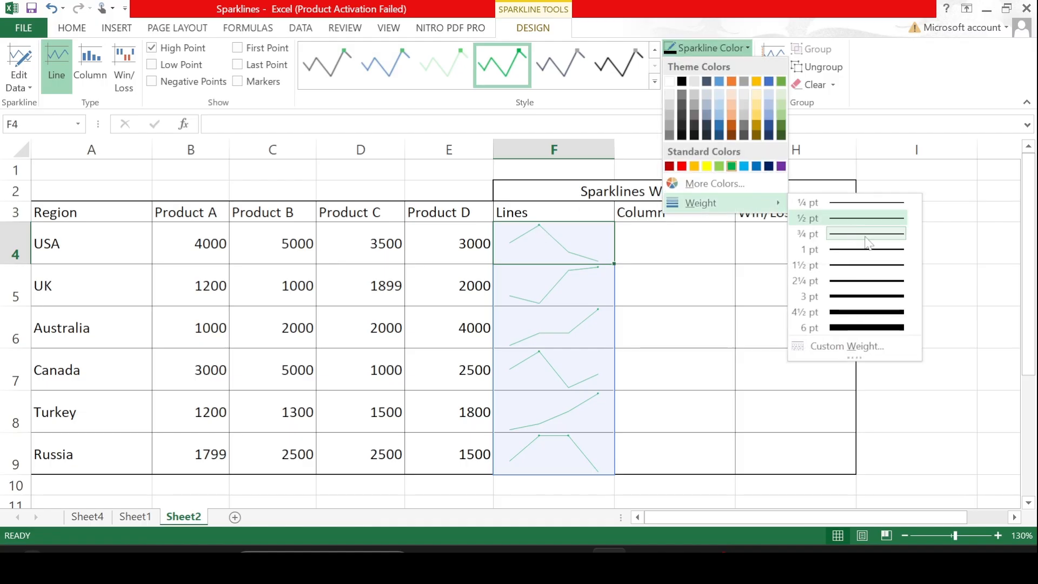
{"action": "left_click", "coordinate": [873, 284]}
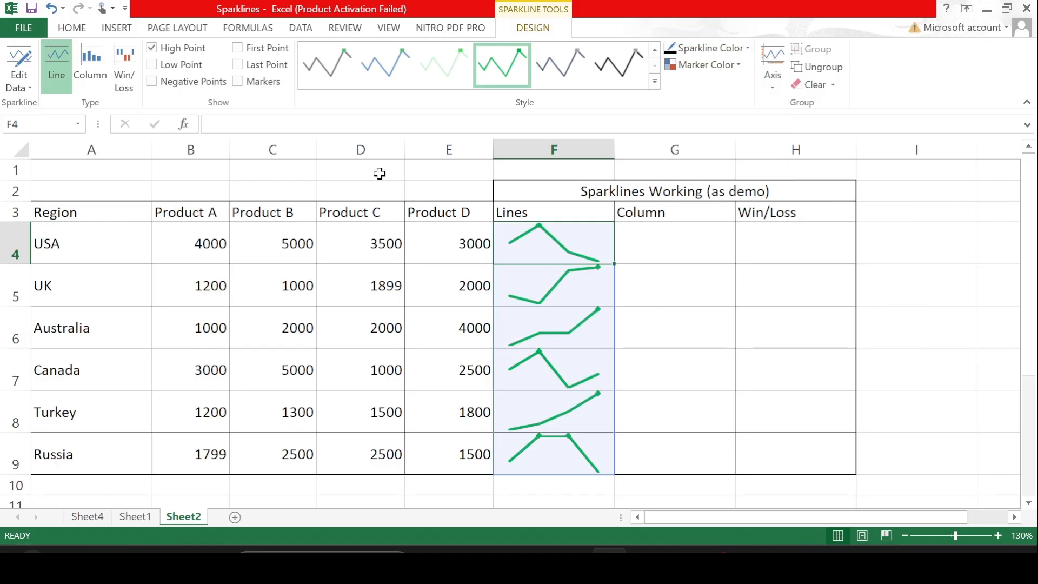
Step: Show the low, negative, first and last points on the line sparklines
{"action": "left_click", "coordinate": [152, 64]}
{"action": "left_click", "coordinate": [152, 81]}
{"action": "left_click", "coordinate": [238, 51]}
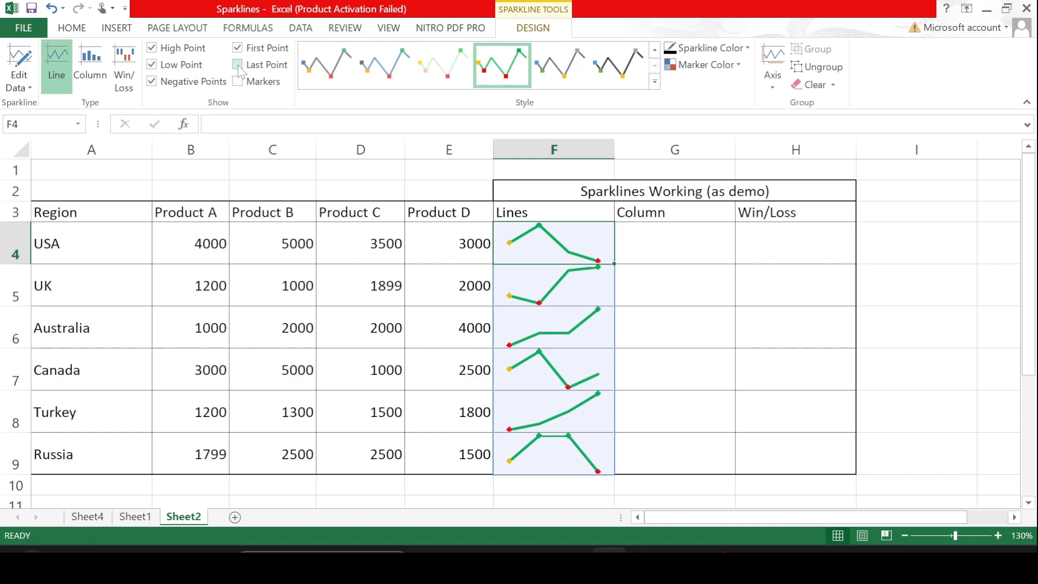
{"action": "left_click", "coordinate": [238, 65]}
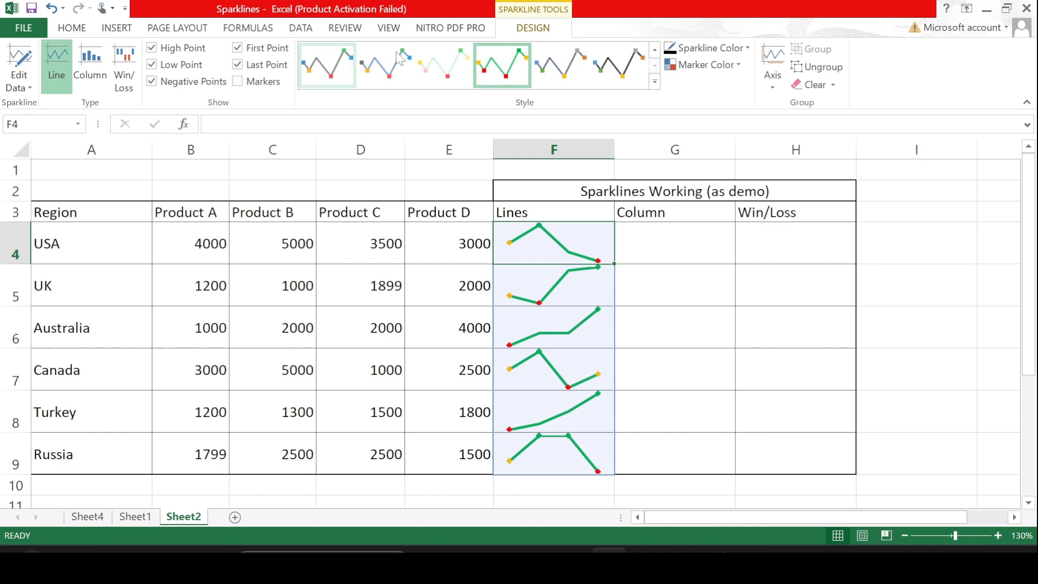
Step: Change the line sparklines to the gold style with dark gold point markers
{"action": "left_click", "coordinate": [654, 82]}
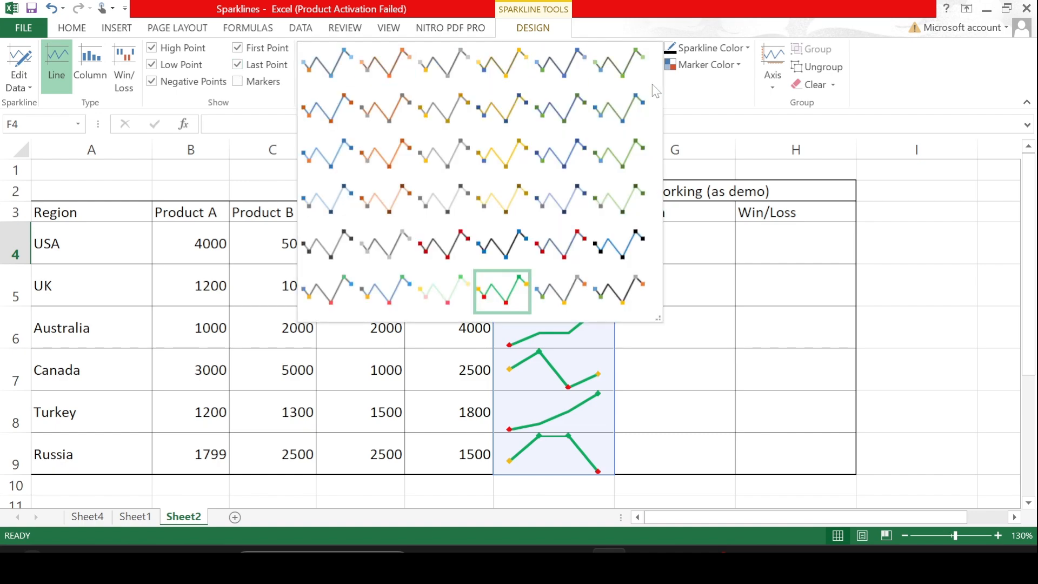
{"action": "left_click", "coordinate": [546, 159]}
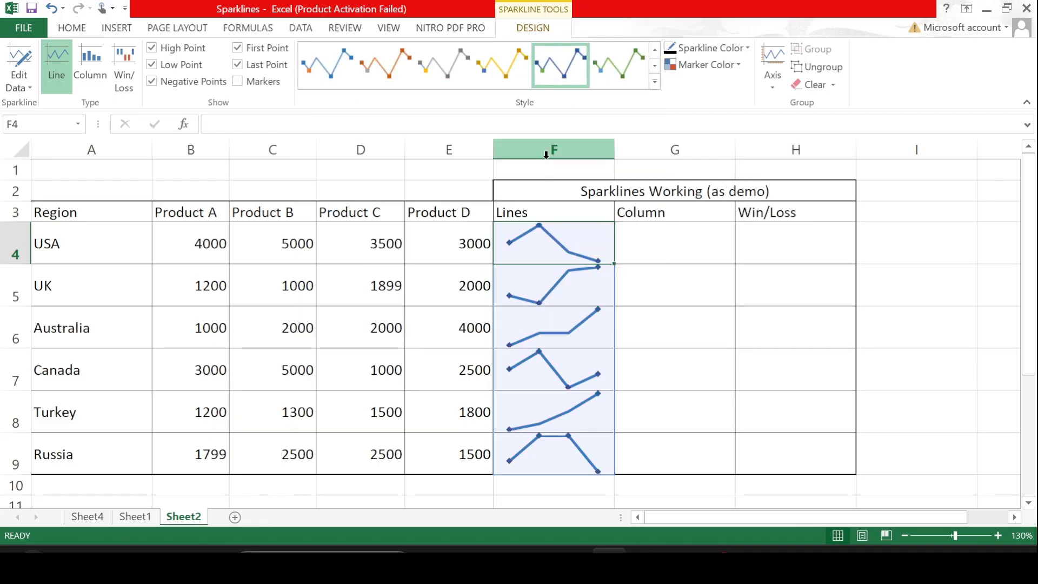
{"action": "left_click", "coordinate": [636, 60]}
{"action": "left_click", "coordinate": [485, 81]}
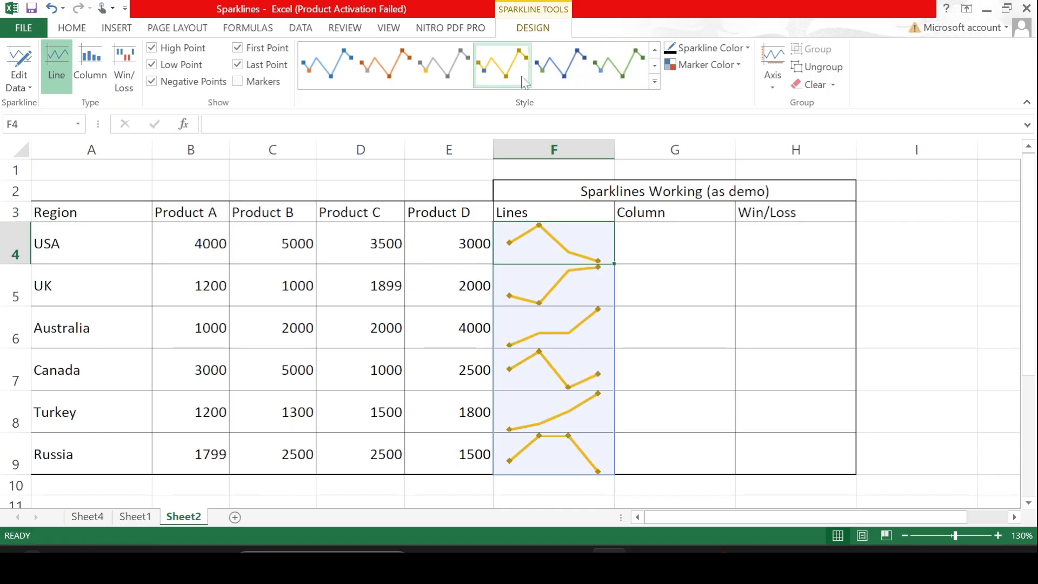
Step: Set the high point marker color of the line sparklines to black
{"action": "left_click", "coordinate": [740, 66]}
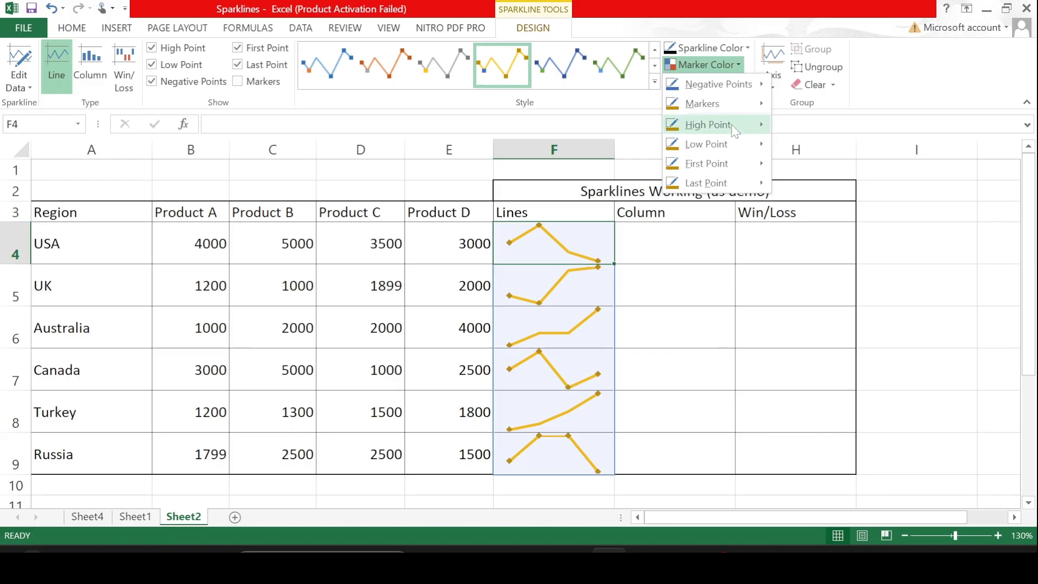
{"action": "mouse_move", "coordinate": [734, 131]}
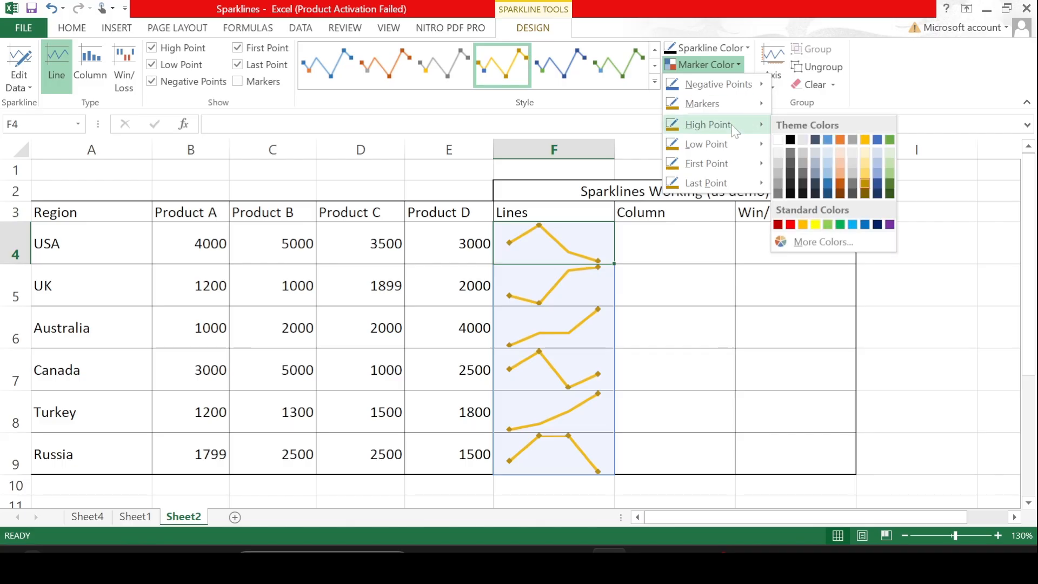
{"action": "left_click", "coordinate": [790, 140]}
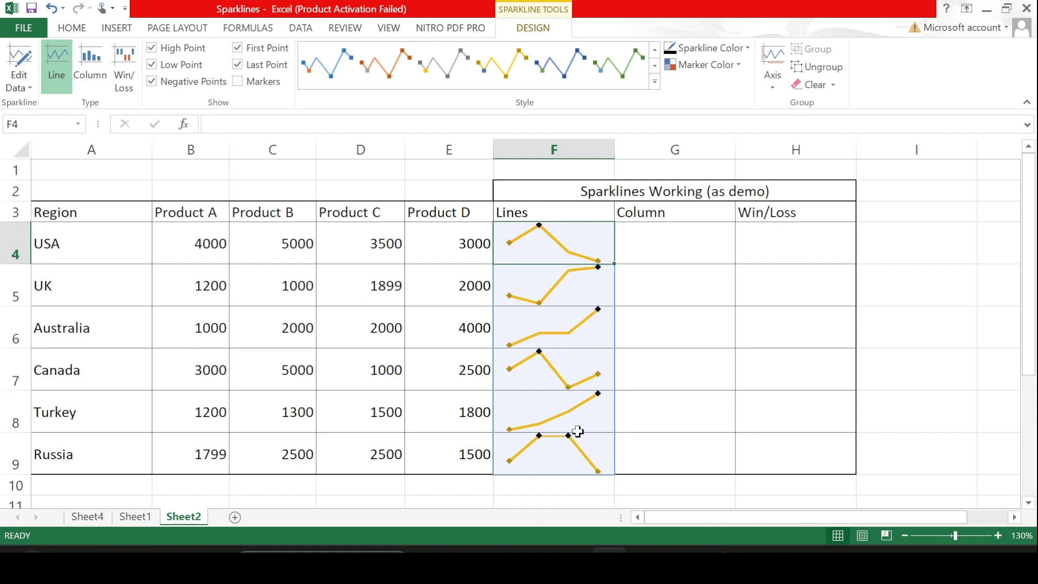
Step: Set the low point marker color of the line sparklines to orange
{"action": "left_click", "coordinate": [733, 64]}
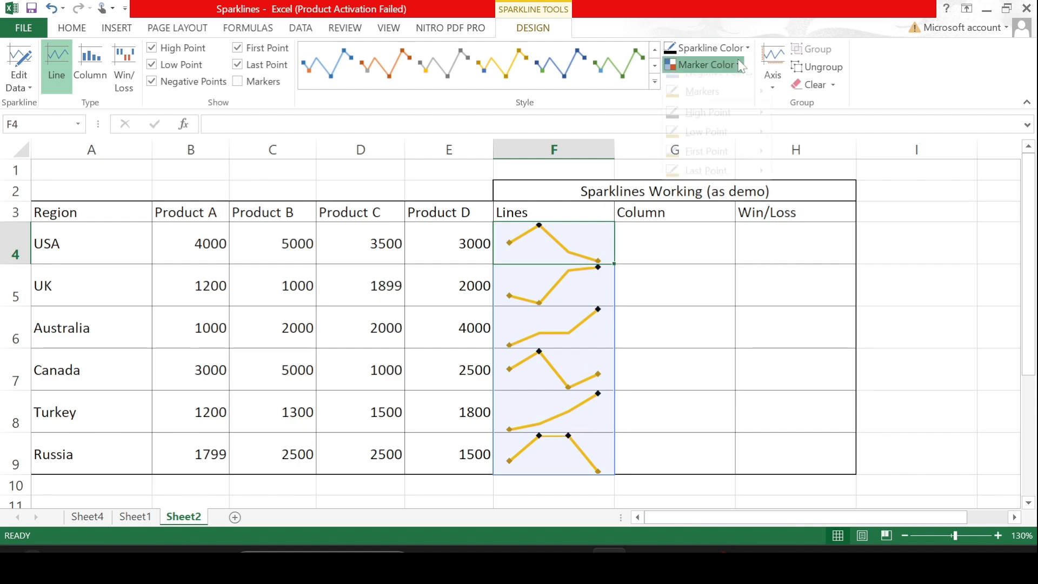
{"action": "mouse_move", "coordinate": [742, 152]}
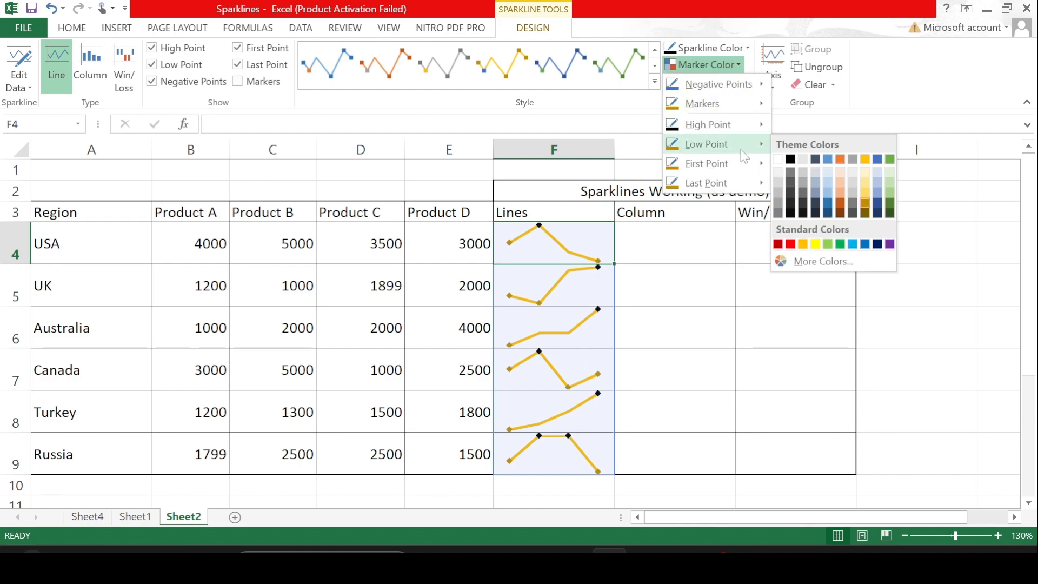
{"action": "left_click", "coordinate": [841, 160]}
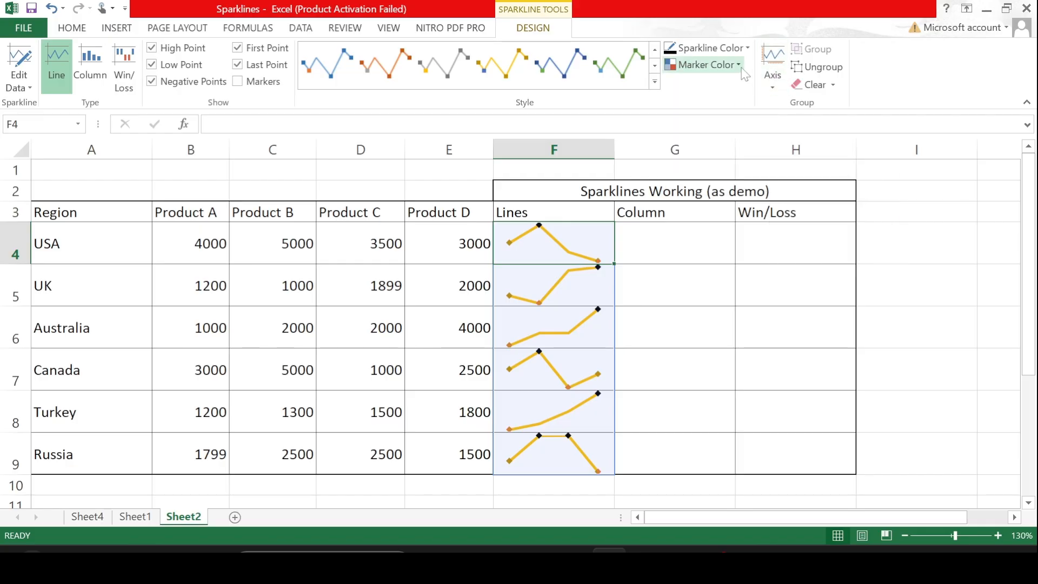
Step: Set the low point marker color of the line sparklines to the theme green
{"action": "left_click", "coordinate": [703, 64]}
{"action": "mouse_move", "coordinate": [742, 137]}
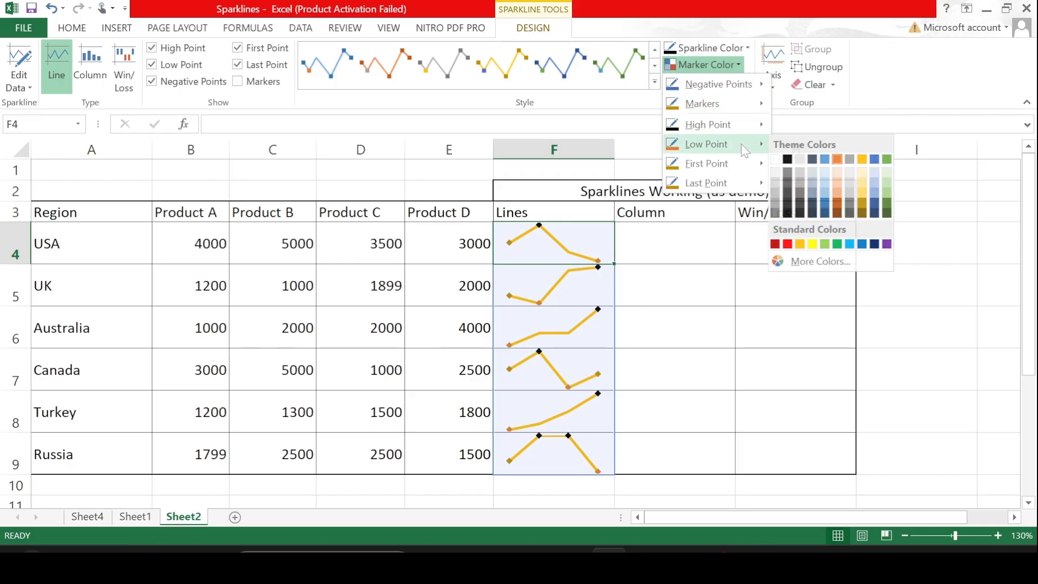
{"action": "left_click", "coordinate": [891, 160]}
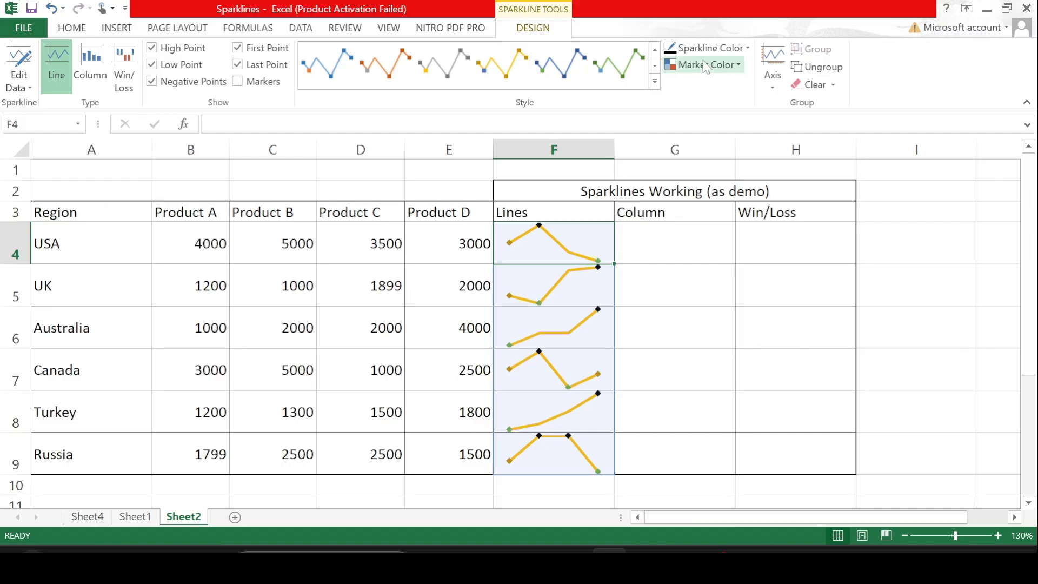
Step: Set the first point marker color of the line sparklines to standard red
{"action": "left_click", "coordinate": [742, 67]}
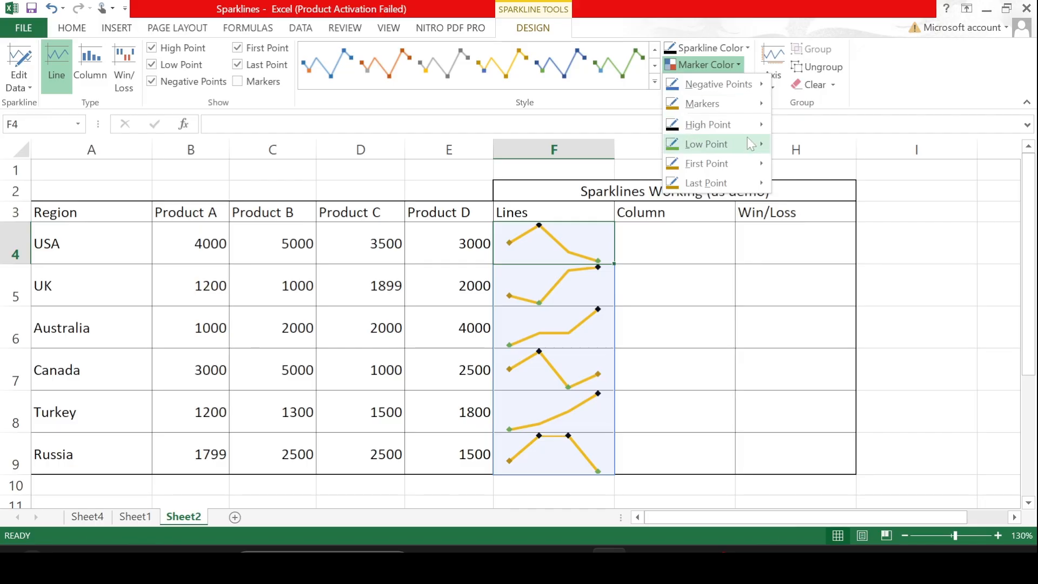
{"action": "mouse_move", "coordinate": [760, 165]}
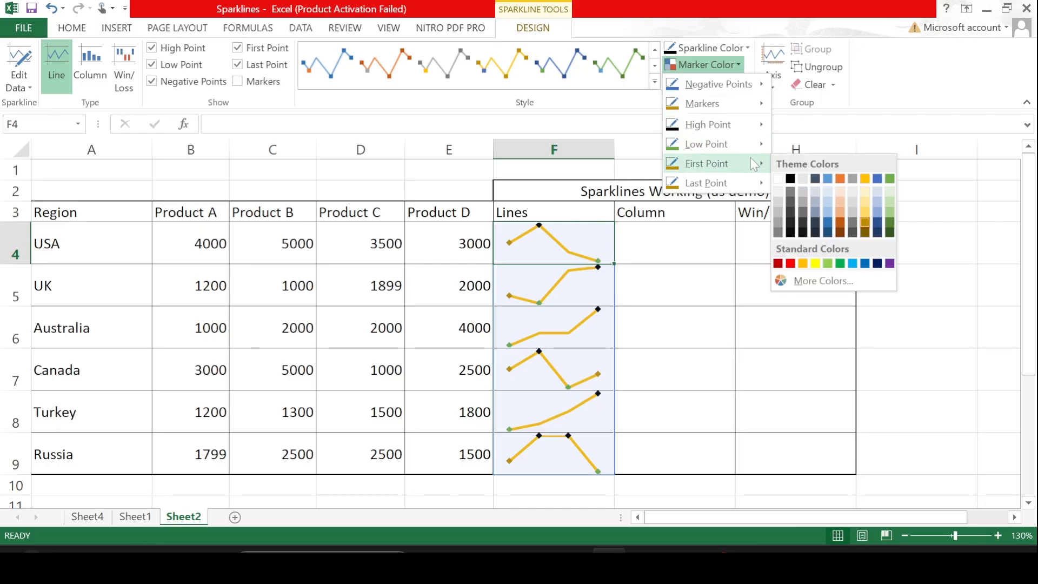
{"action": "left_click", "coordinate": [792, 263]}
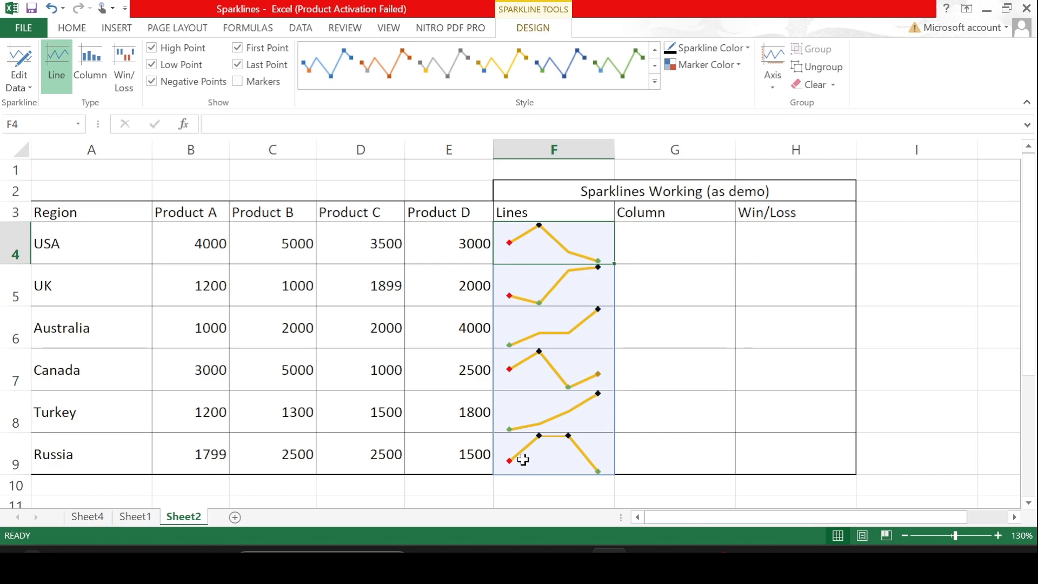
Step: Test the sparkline's response by setting USA's Product A value in B4 to 6000, undo the edit and reselect the USA sparkline
{"action": "left_click", "coordinate": [215, 244]}
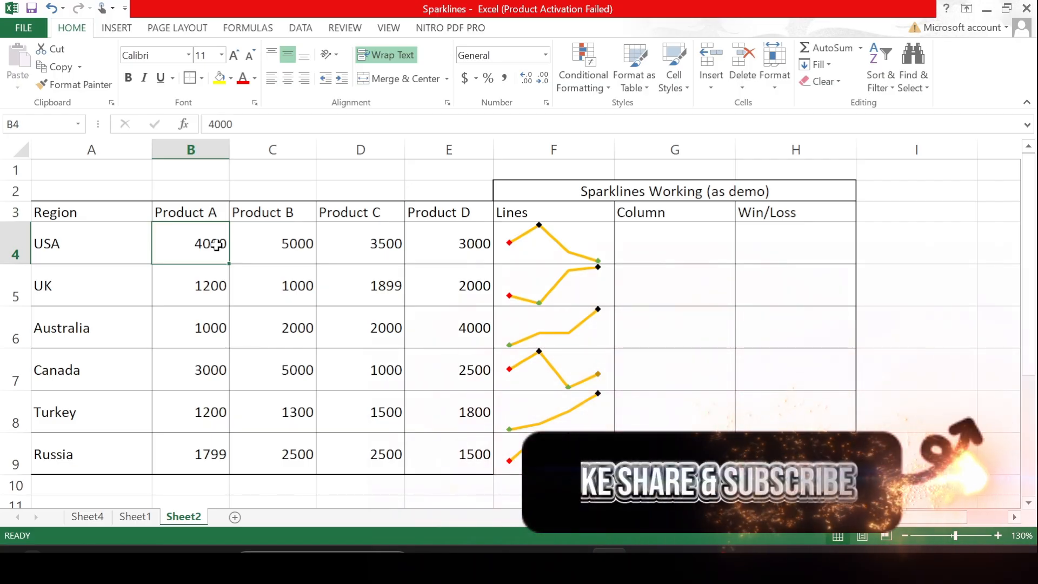
{"action": "type", "text": "6000"}
{"action": "key", "text": "Return"}
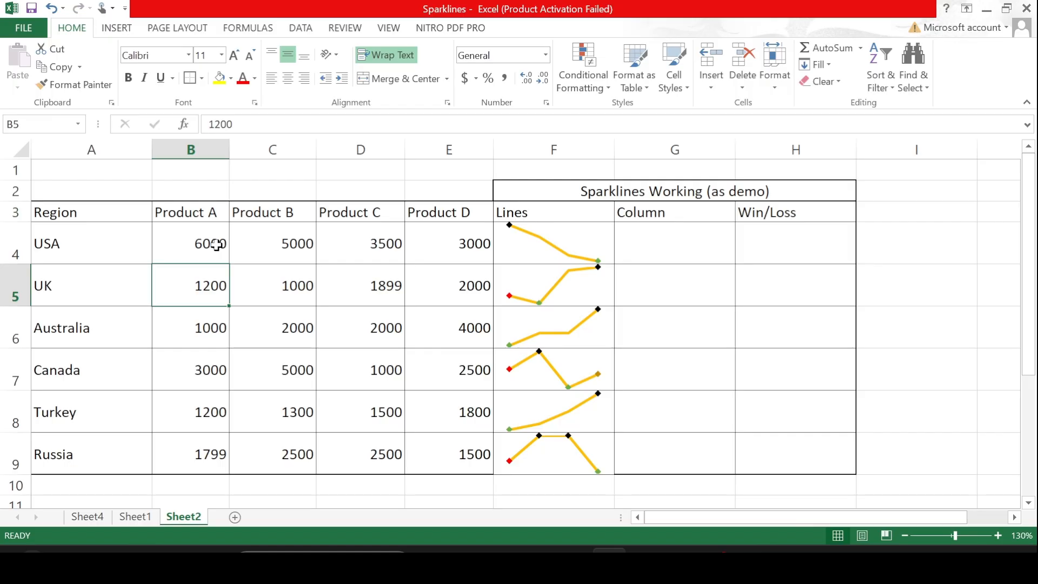
{"action": "key", "text": "ctrl+z"}
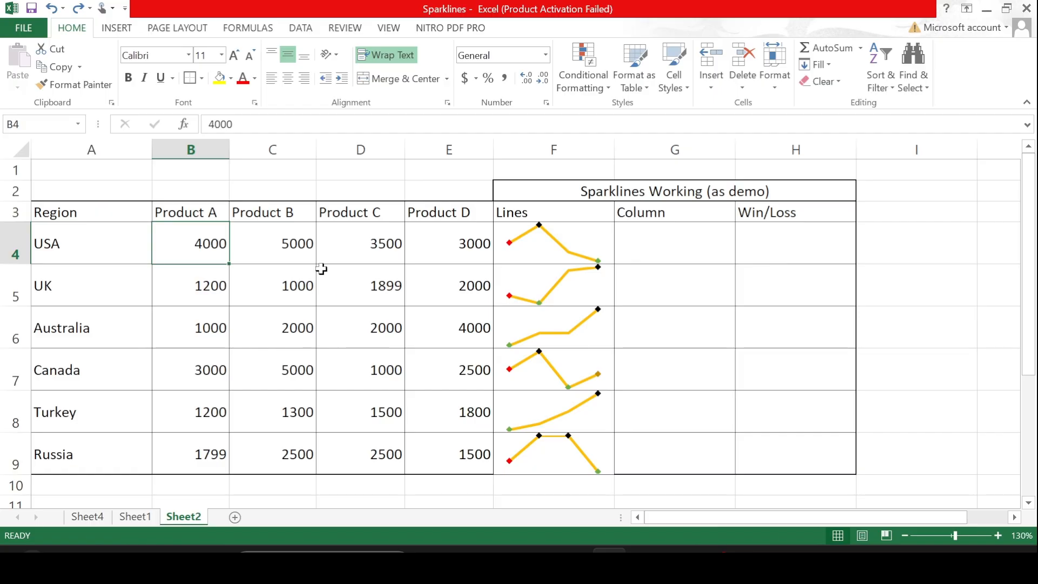
{"action": "left_click", "coordinate": [497, 252]}
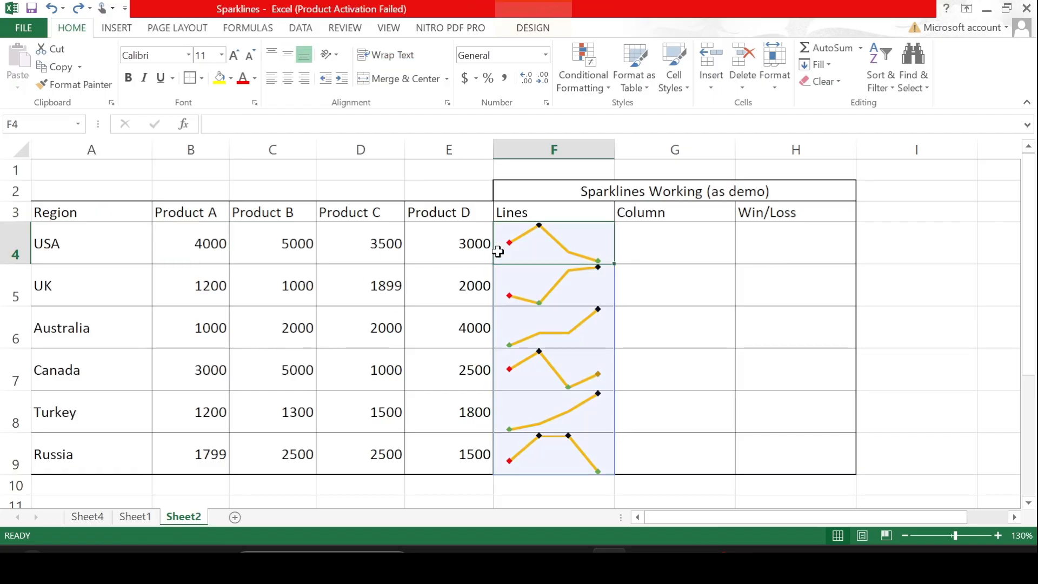
Step: Insert a new column before the Lines column and enter the header Product E in F3
{"action": "left_click", "coordinate": [479, 149]}
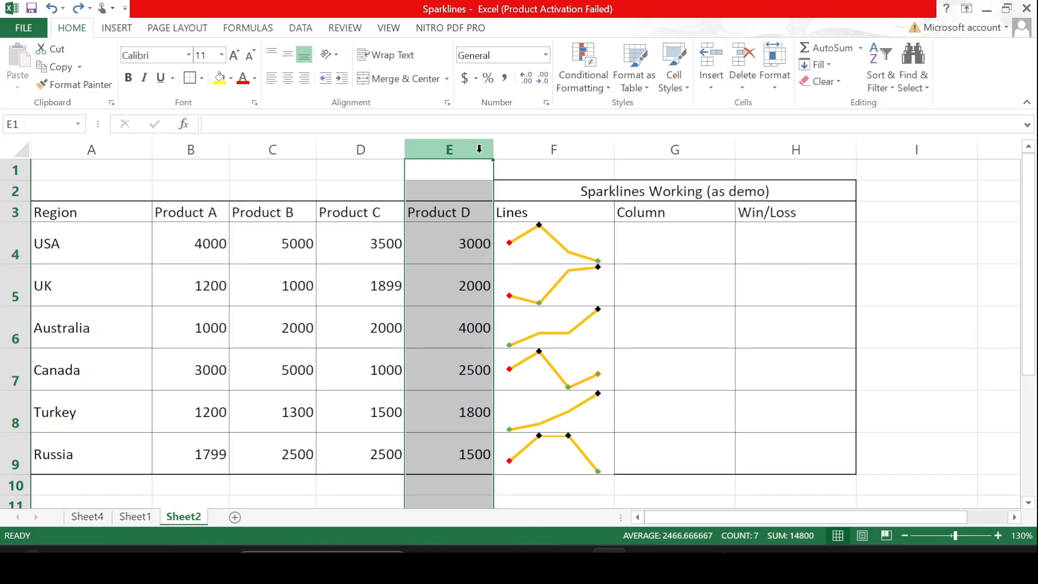
{"action": "left_click", "coordinate": [526, 149]}
{"action": "key", "text": "ctrl+shift+plus"}
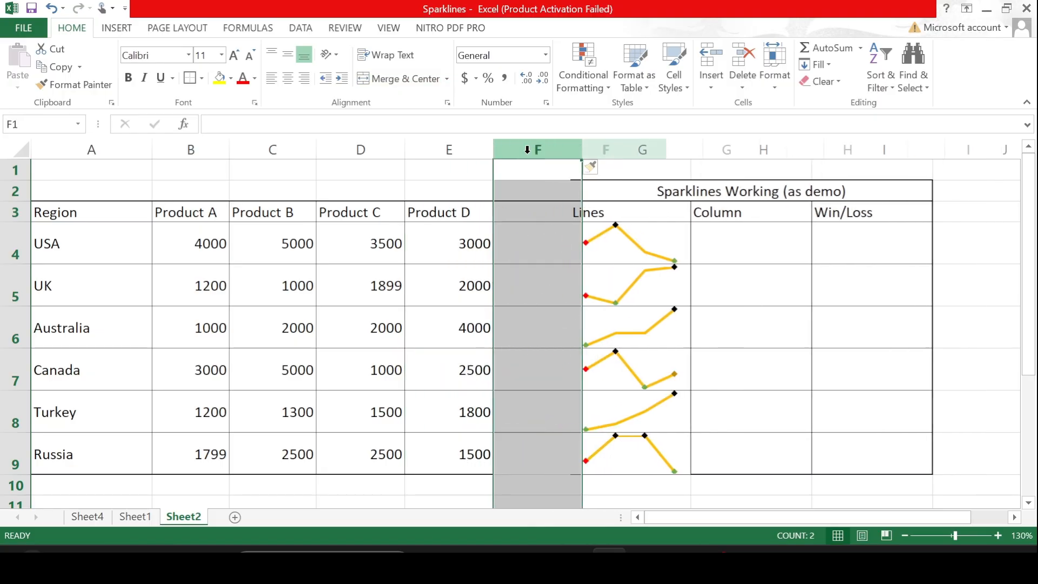
{"action": "left_click", "coordinate": [523, 209]}
{"action": "type", "text": "Pr"}
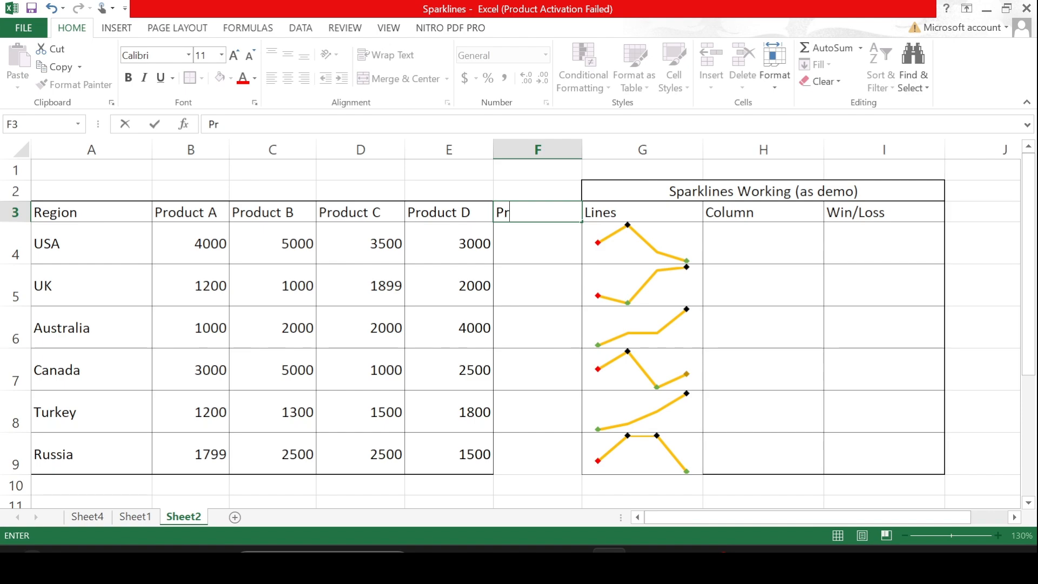
{"action": "type", "text": "od"}
{"action": "type", "text": "duc"}
{"action": "type", "text": "t E"}
Step: Enter 5500 as USA's Product E value in F4
{"action": "left_click", "coordinate": [531, 243]}
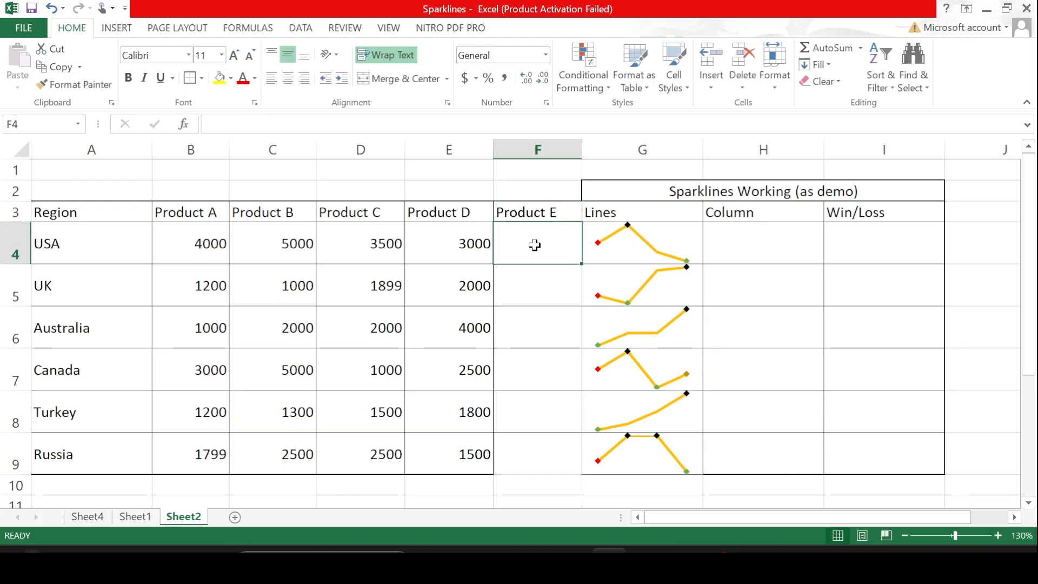
{"action": "type", "text": "5500"}
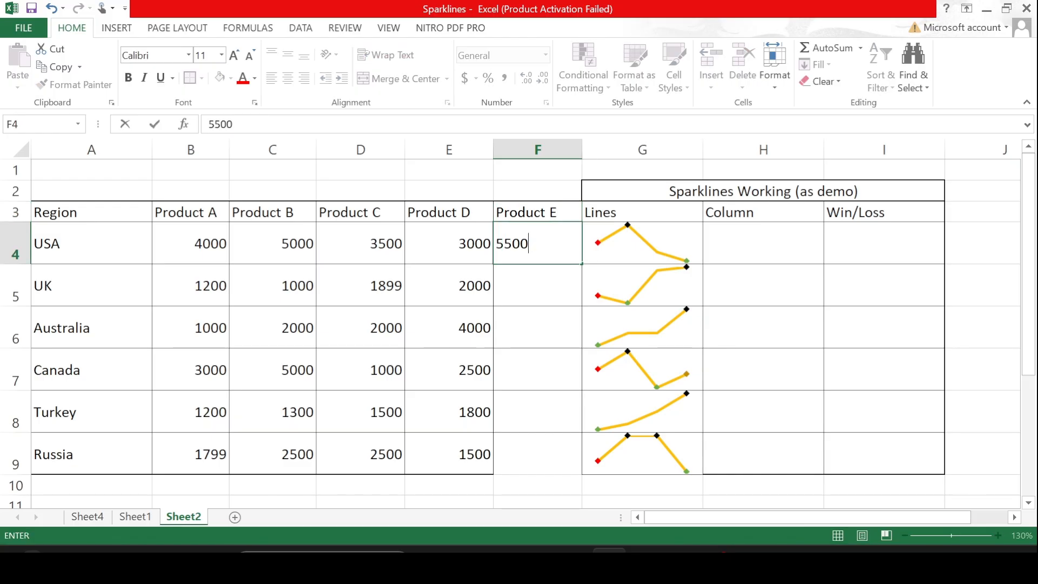
{"action": "key", "text": "Return"}
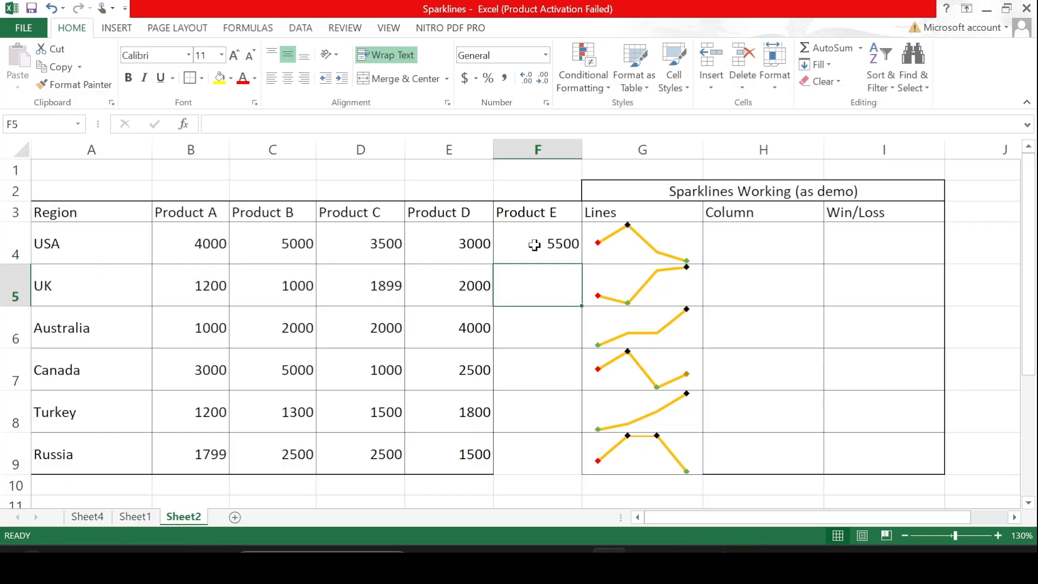
{"action": "left_click", "coordinate": [534, 245]}
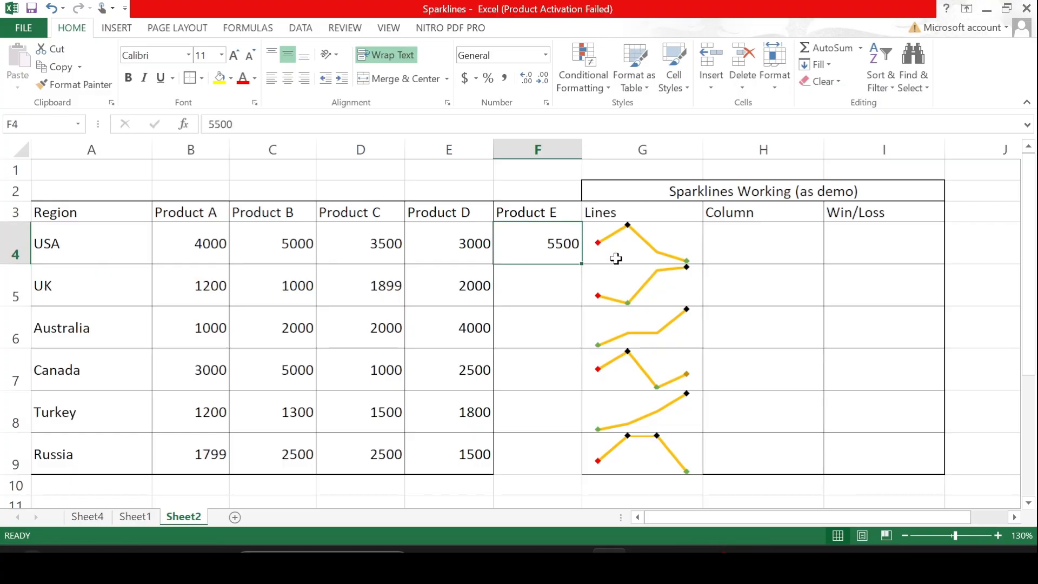
{"action": "left_click", "coordinate": [464, 237]}
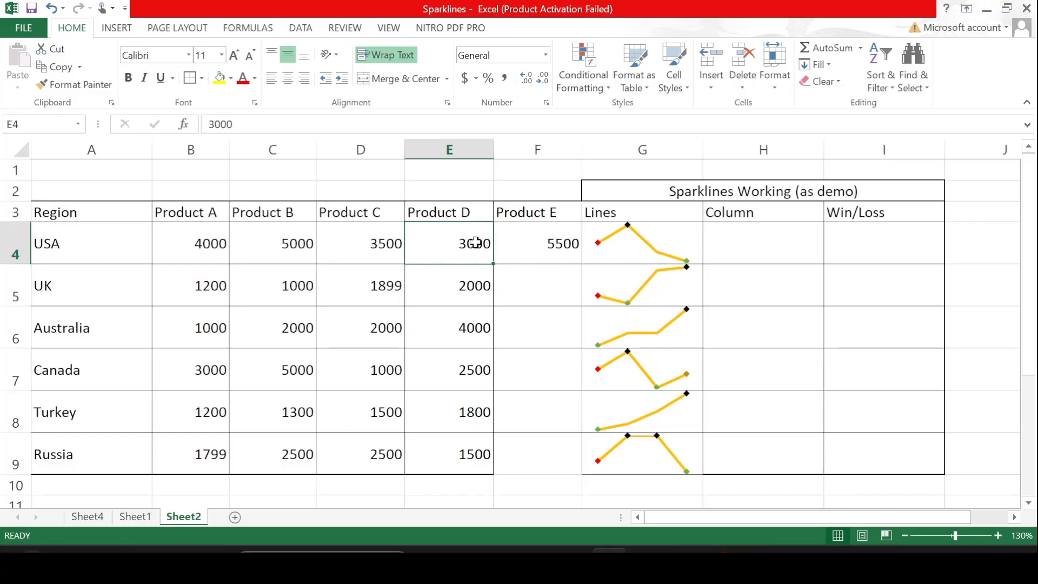
{"action": "left_click", "coordinate": [513, 241]}
{"action": "left_click", "coordinate": [463, 239]}
Step: Edit the line sparkline group's data range to B4:F9, keeping its location range in the Lines column
{"action": "left_click", "coordinate": [596, 256]}
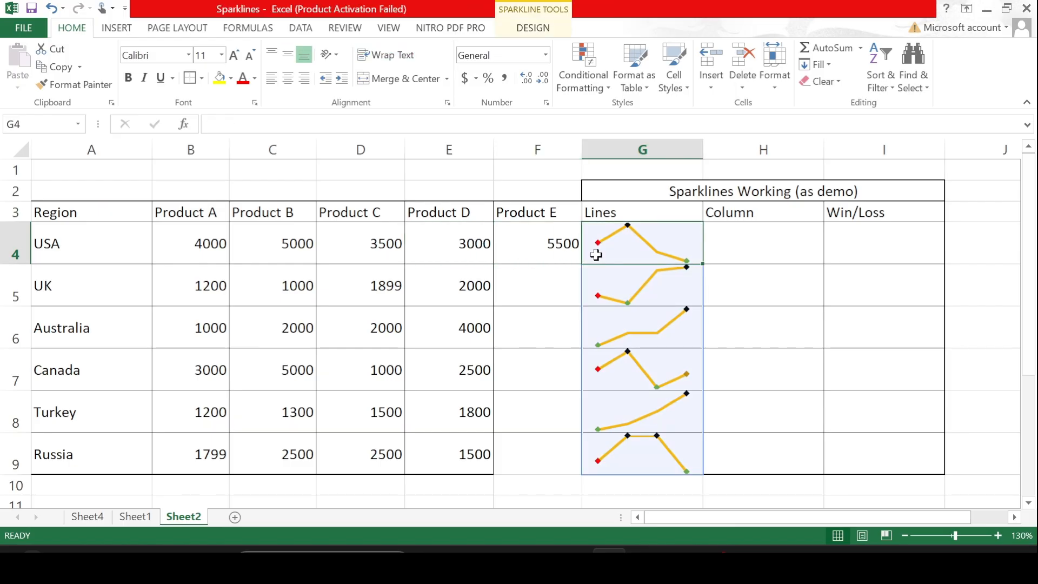
{"action": "left_click", "coordinate": [541, 30]}
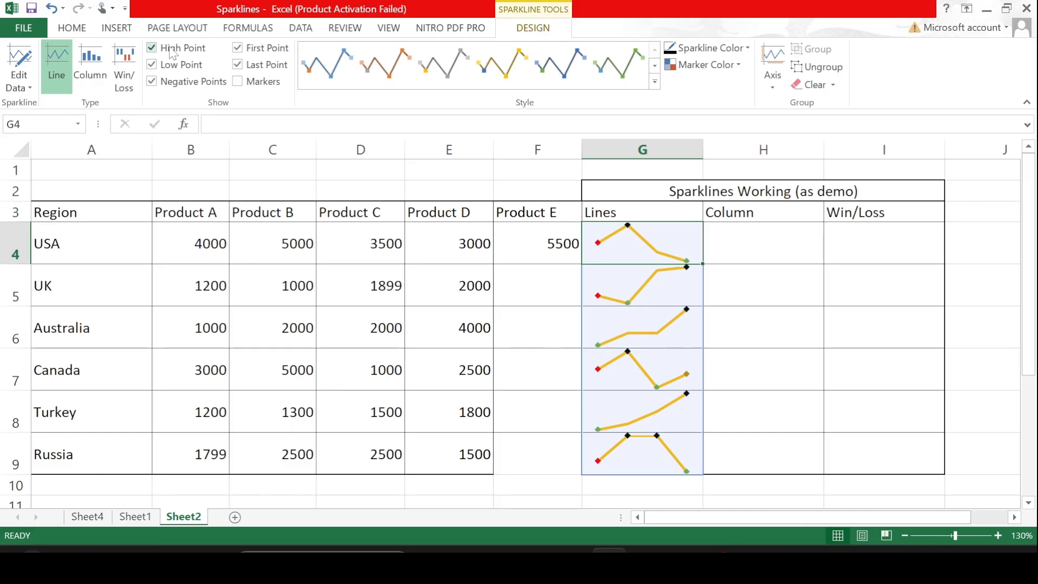
{"action": "left_click", "coordinate": [22, 85]}
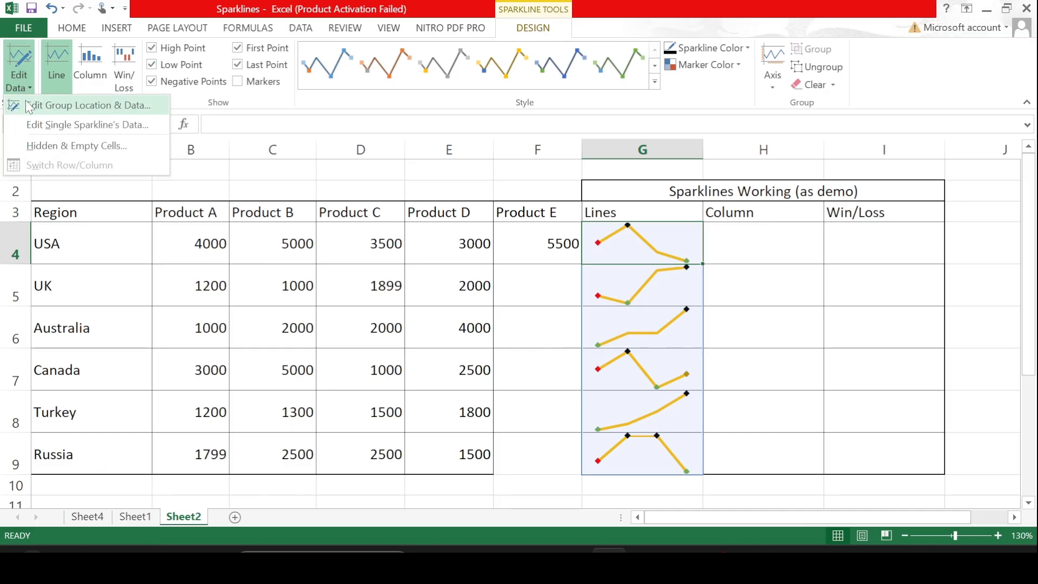
{"action": "left_click", "coordinate": [28, 106]}
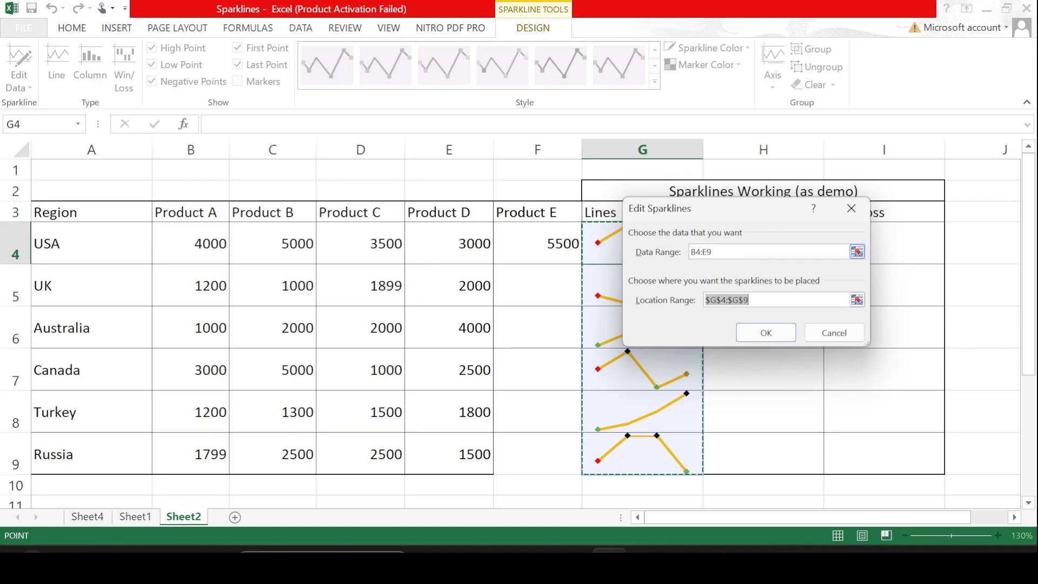
{"action": "left_click", "coordinate": [857, 251]}
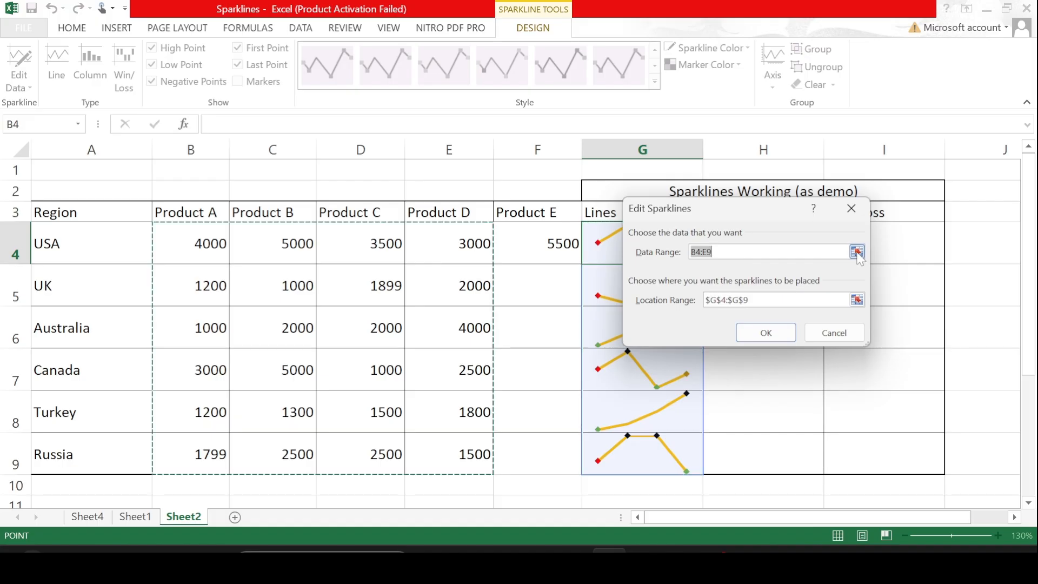
{"action": "left_click", "coordinate": [201, 252]}
{"action": "key", "text": "shift+Right"}
{"action": "key", "text": "shift+Right"}
{"action": "key", "text": "shift+Right"}
{"action": "key", "text": "shift+Right"}
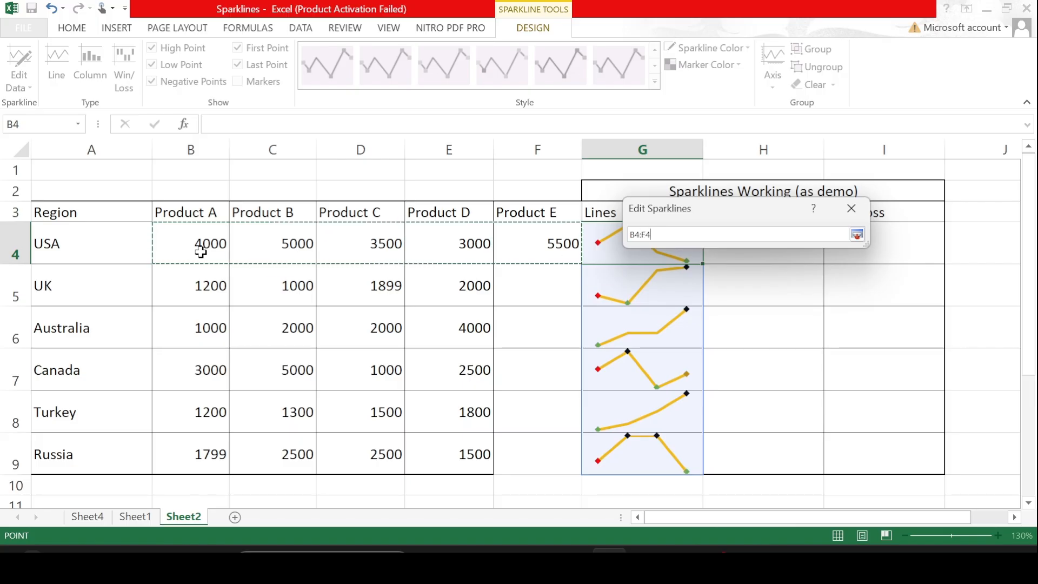
{"action": "key", "text": "shift+Down"}
{"action": "key", "text": "shift+Down"}
{"action": "key", "text": "shift+Down"}
{"action": "key", "text": "shift+Down"}
{"action": "key", "text": "shift+Down"}
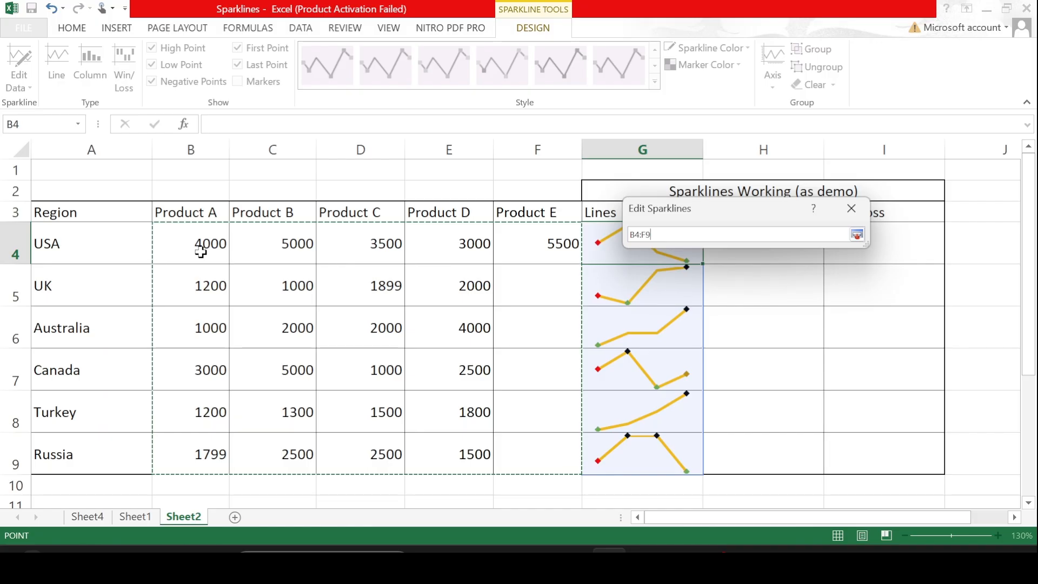
{"action": "left_click", "coordinate": [857, 233]}
{"action": "left_click", "coordinate": [777, 332]}
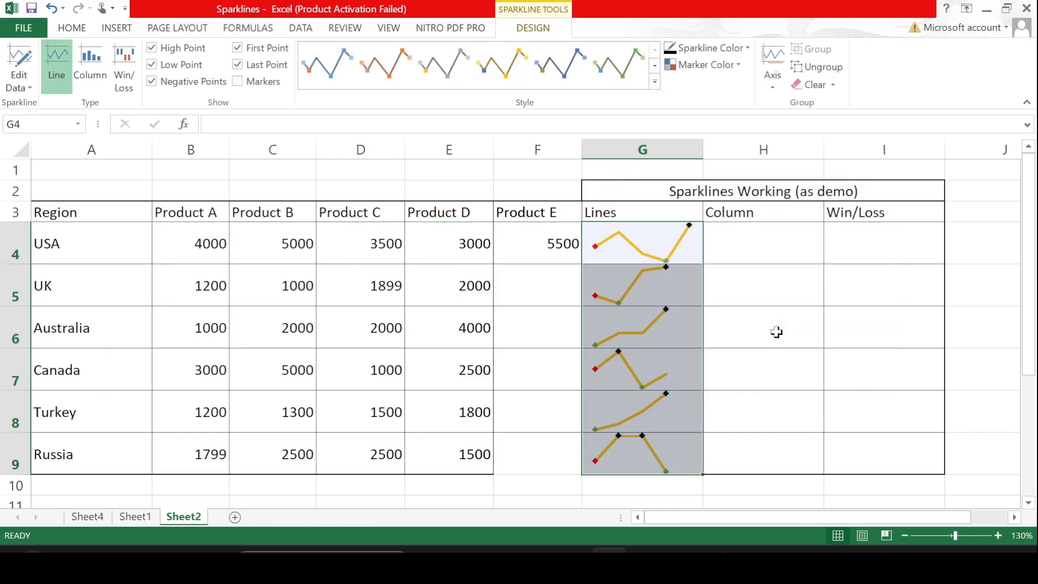
{"action": "left_click", "coordinate": [629, 257]}
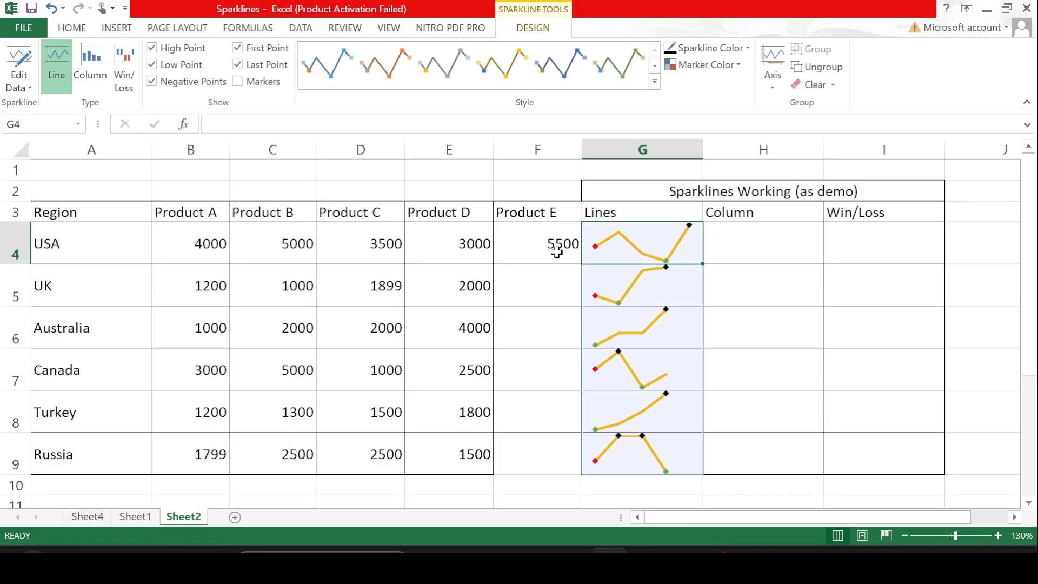
Step: Clear USA's Product E value in F4 and undo the deletion
{"action": "left_click", "coordinate": [557, 249]}
{"action": "key", "text": "Delete"}
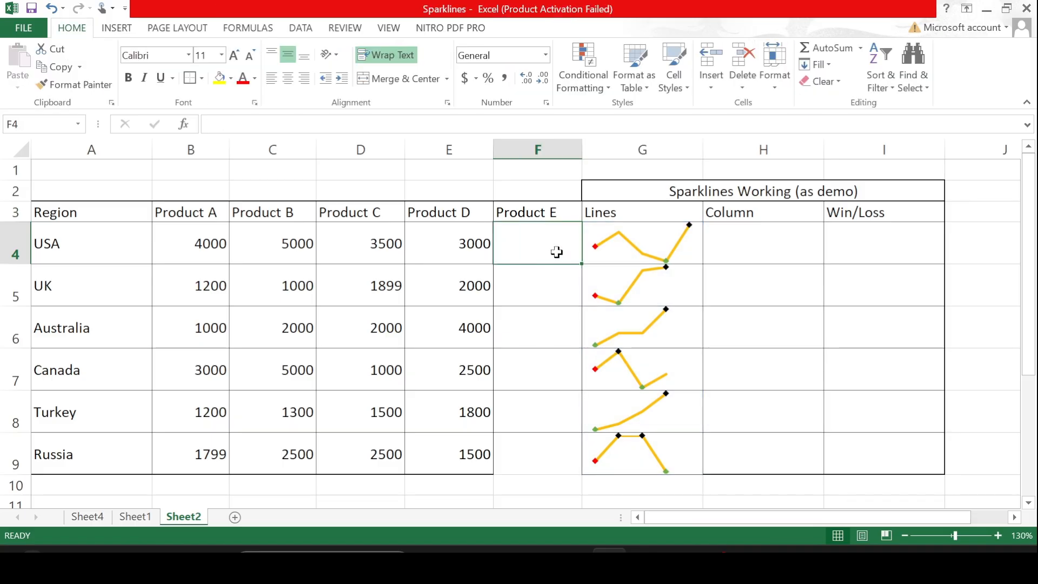
{"action": "key", "text": "ctrl+z"}
Step: Enter Product E values of 4000 for UK, 3000 for Australia, 1000 for Canada, 4000 for Turkey and 199 for Russia
{"action": "left_click", "coordinate": [548, 290]}
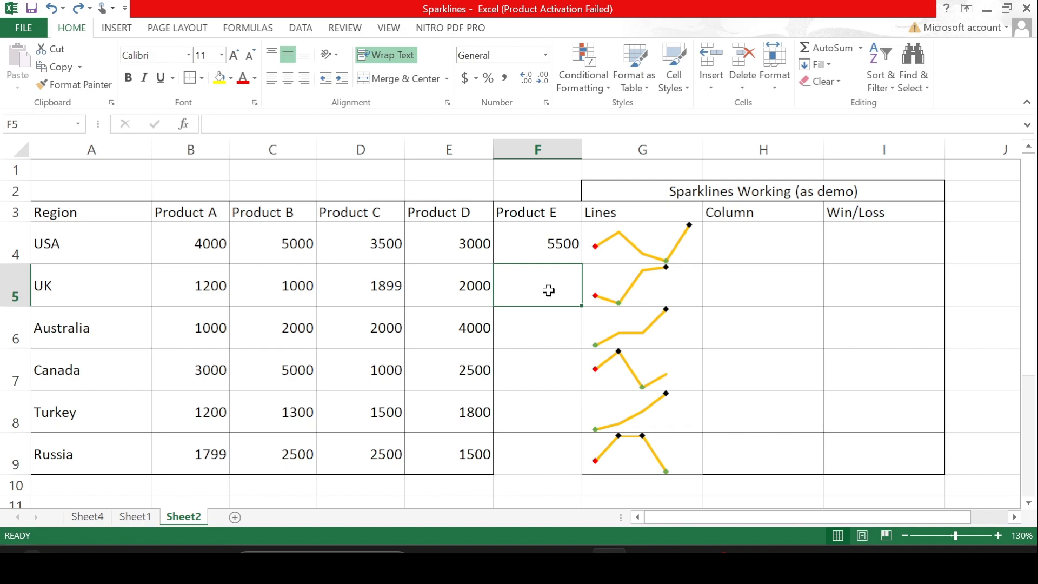
{"action": "type", "text": "4000"}
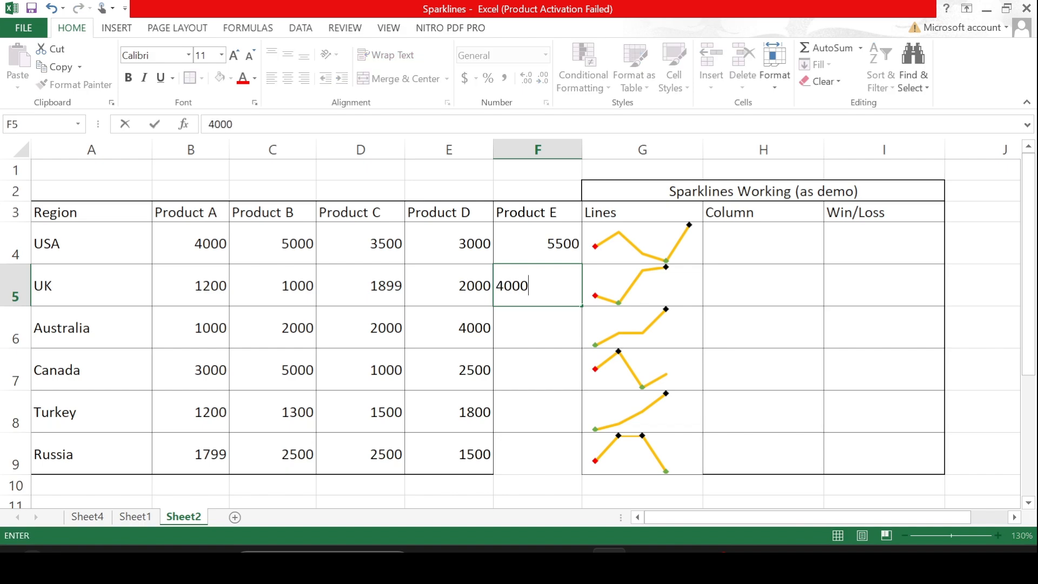
{"action": "key", "text": "Return"}
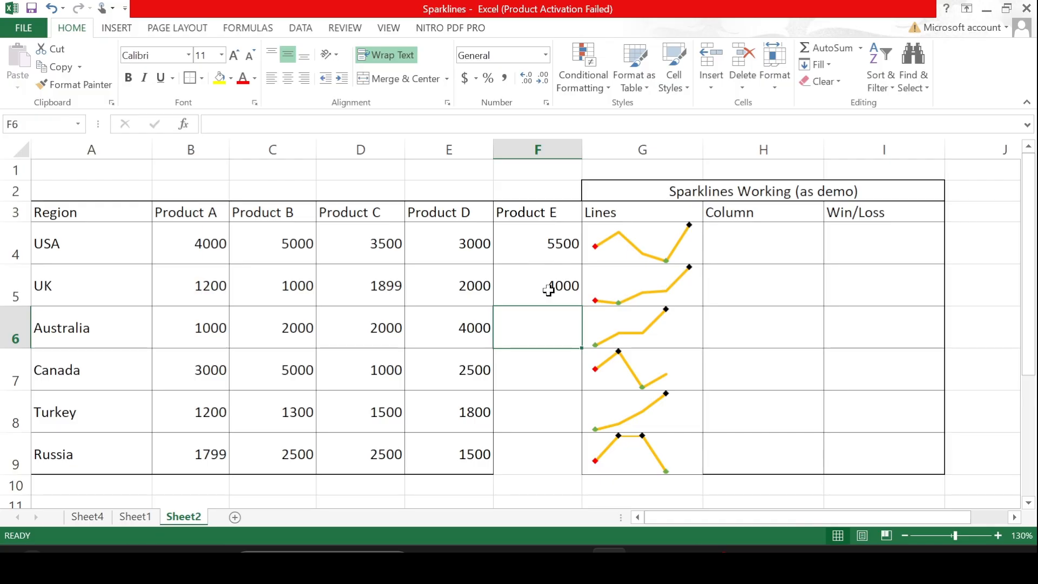
{"action": "type", "text": "3000"}
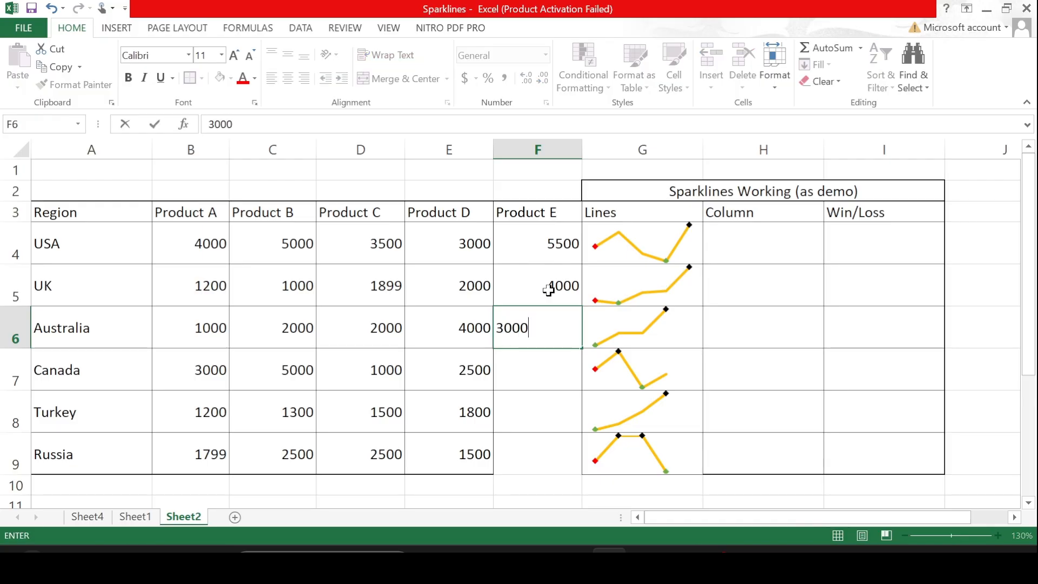
{"action": "key", "text": "Return"}
{"action": "type", "text": "1000"}
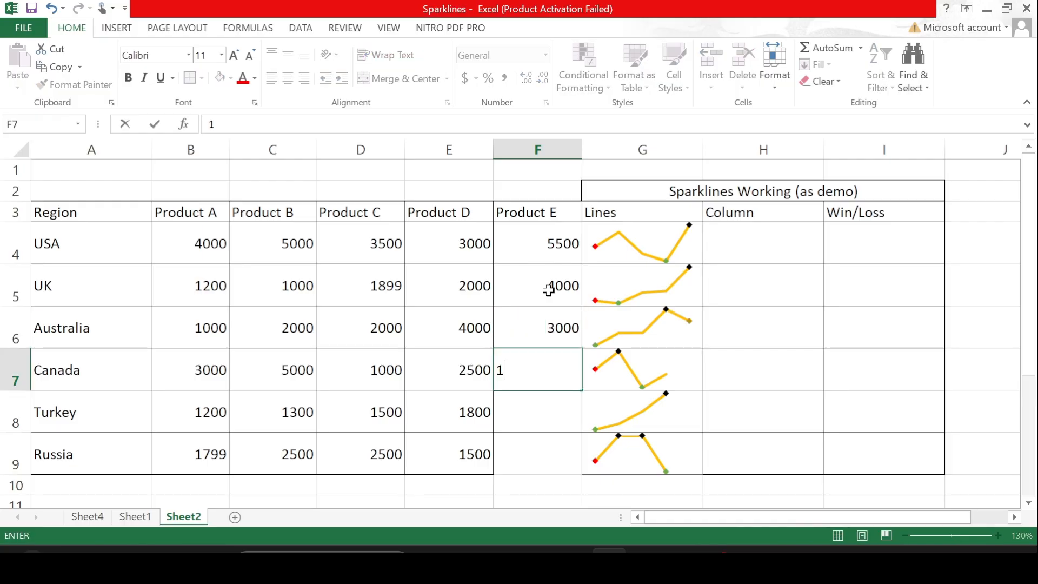
{"action": "key", "text": "Return"}
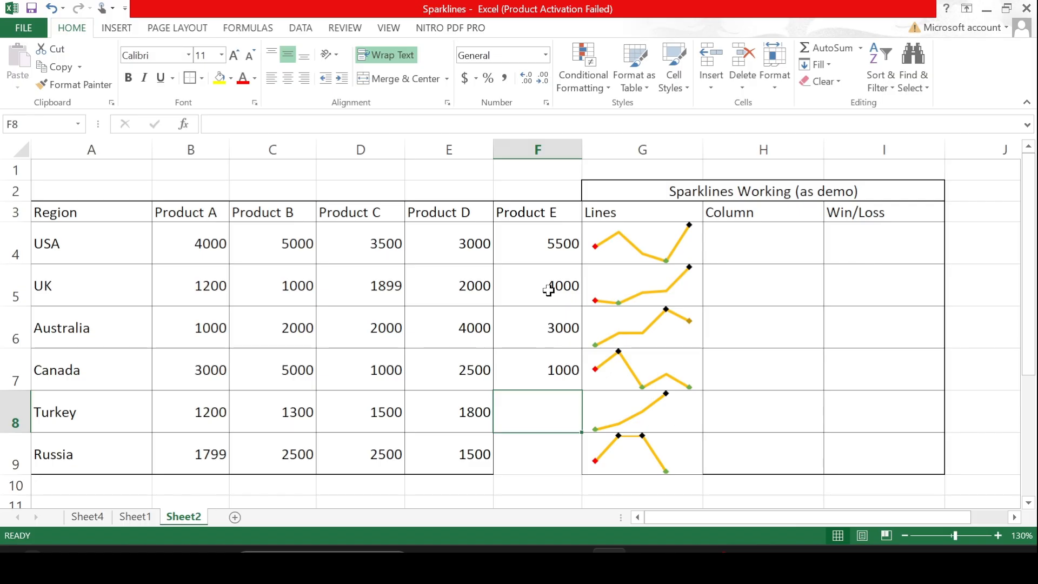
{"action": "type", "text": "4000"}
{"action": "key", "text": "Return"}
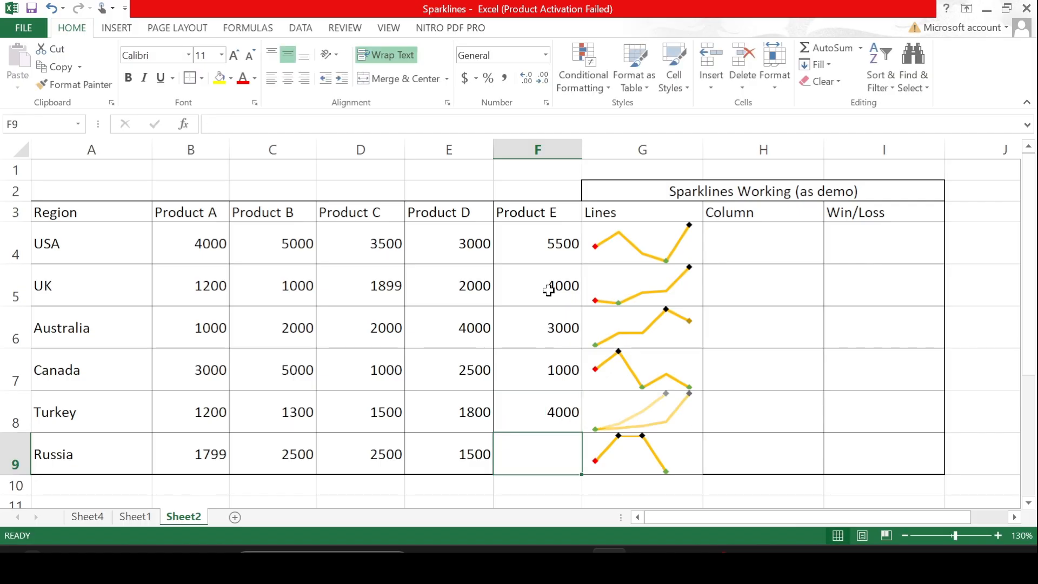
{"action": "type", "text": "199"}
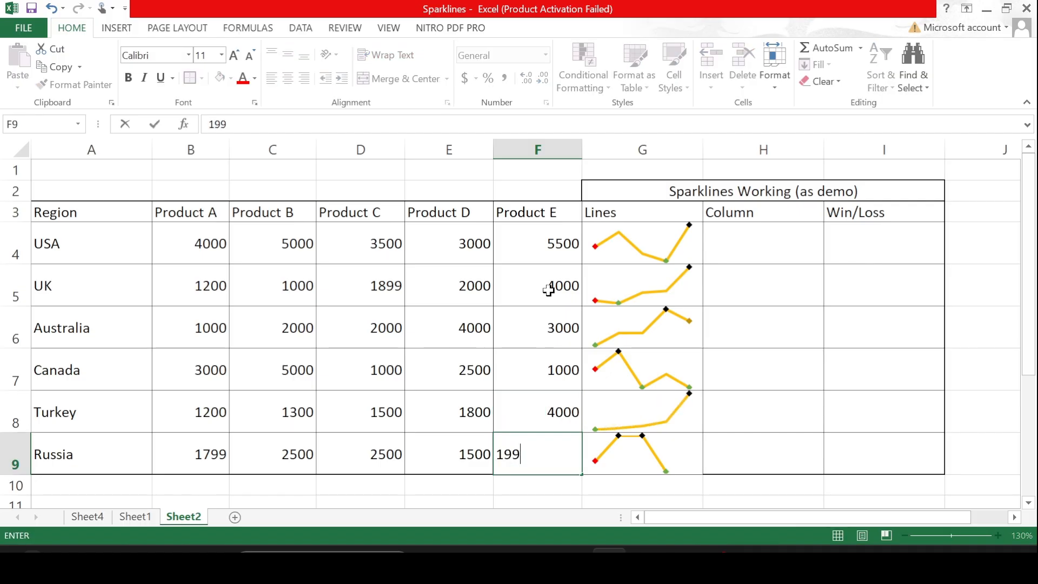
{"action": "key", "text": "Return"}
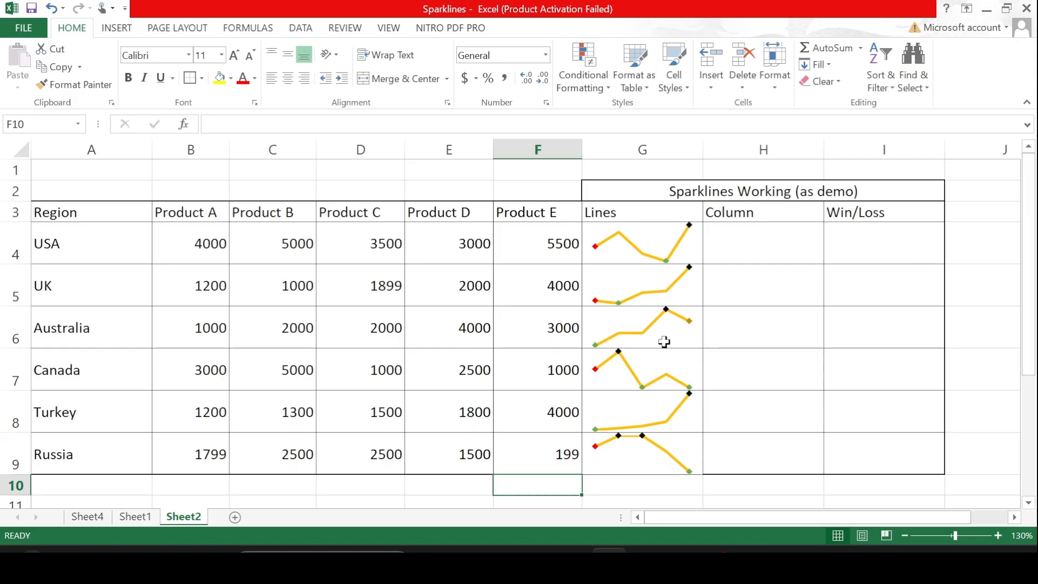
Step: Review the line sparkline group alongside its new source data by selecting the Product E values in F4:F9
{"action": "left_click", "coordinate": [599, 339]}
{"action": "left_click", "coordinate": [601, 237]}
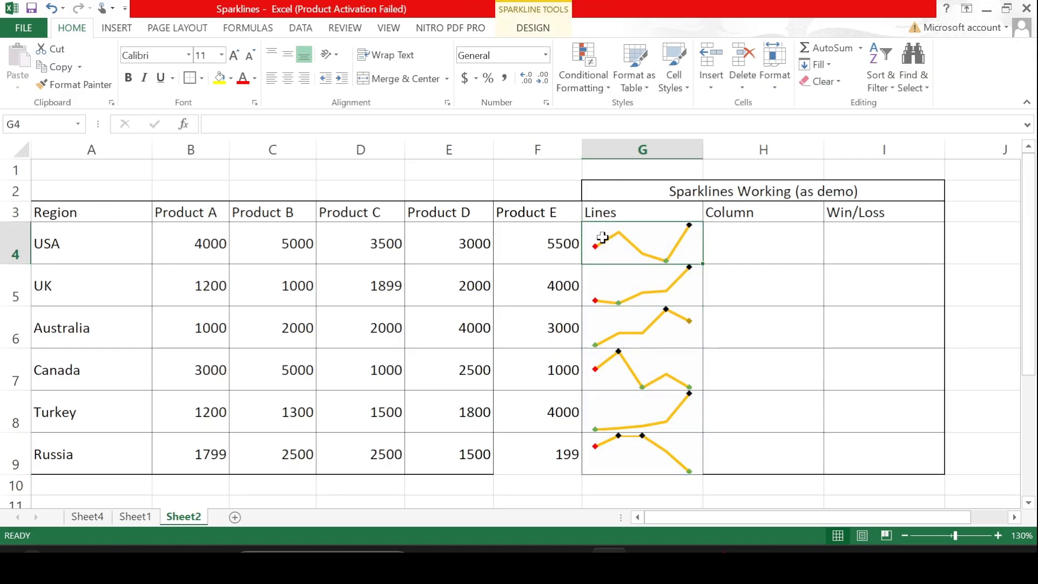
{"action": "left_click", "coordinate": [526, 30]}
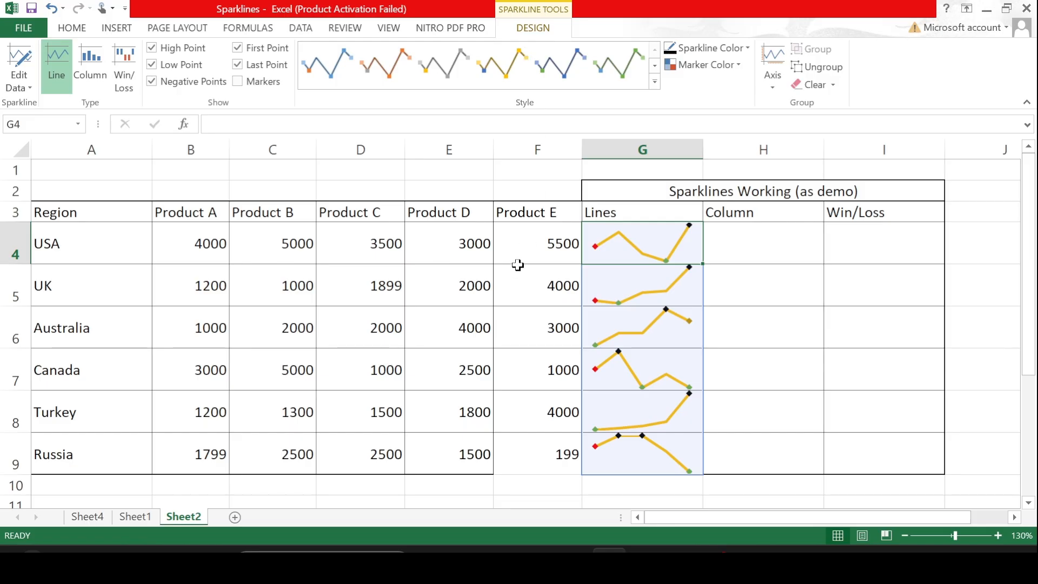
{"action": "left_click", "coordinate": [527, 246]}
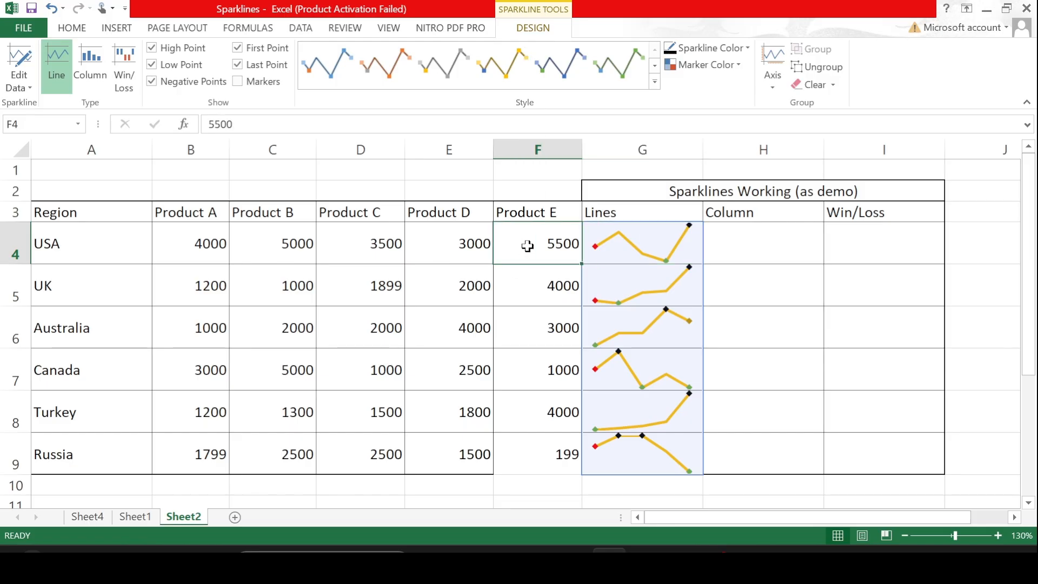
{"action": "key", "text": "shift+Down"}
{"action": "key", "text": "shift+Down"}
{"action": "key", "text": "shift+Down"}
{"action": "key", "text": "shift+Down"}
{"action": "key", "text": "shift+Down"}
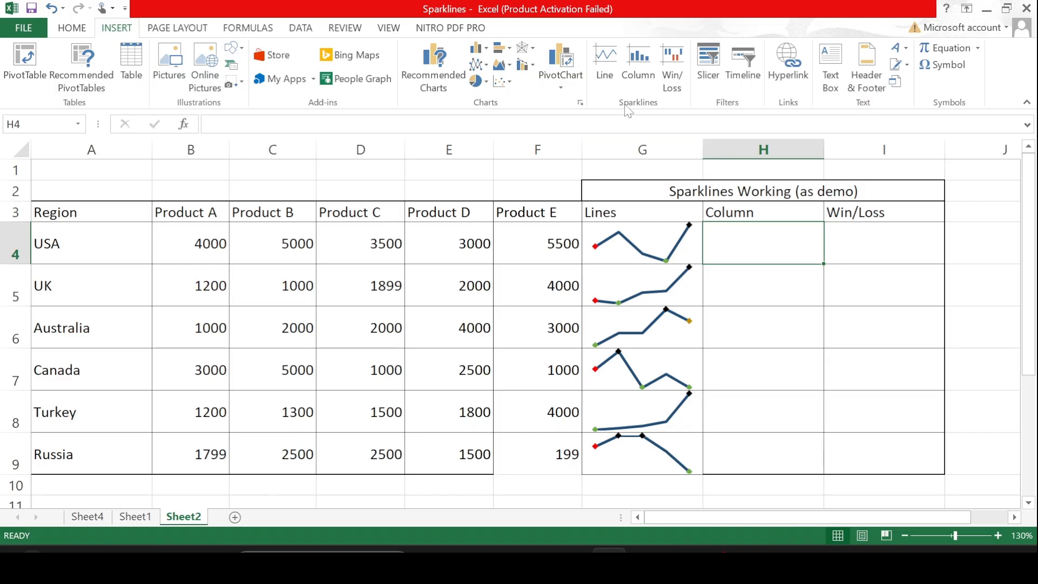
Step: Insert a Column sparkline in H4 for USA using the data range B4:F4
{"action": "left_click", "coordinate": [624, 66]}
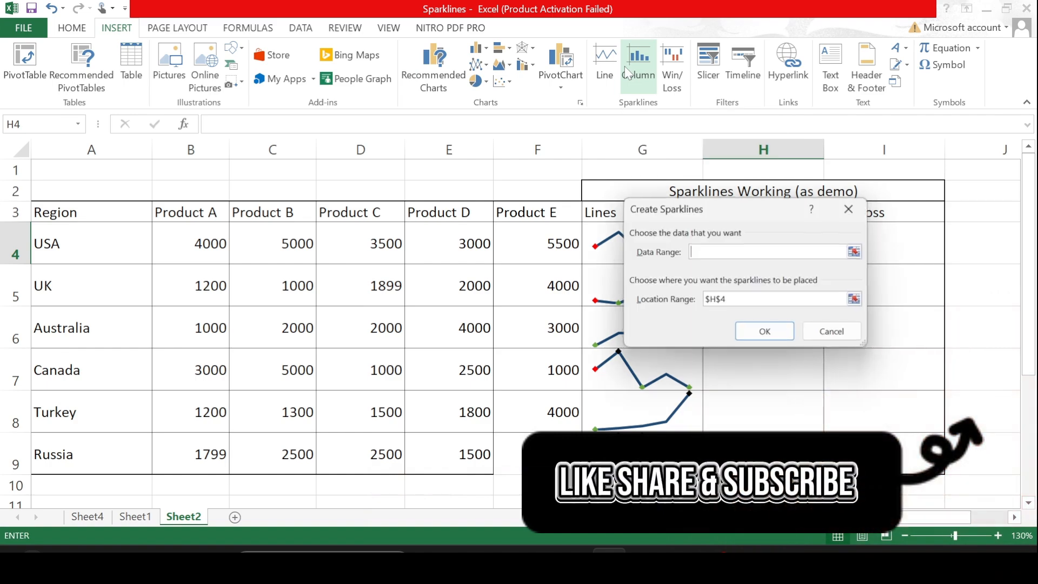
{"action": "left_click", "coordinate": [204, 254]}
{"action": "key", "text": "shift+Right"}
{"action": "key", "text": "shift+Right"}
{"action": "key", "text": "shift+Right"}
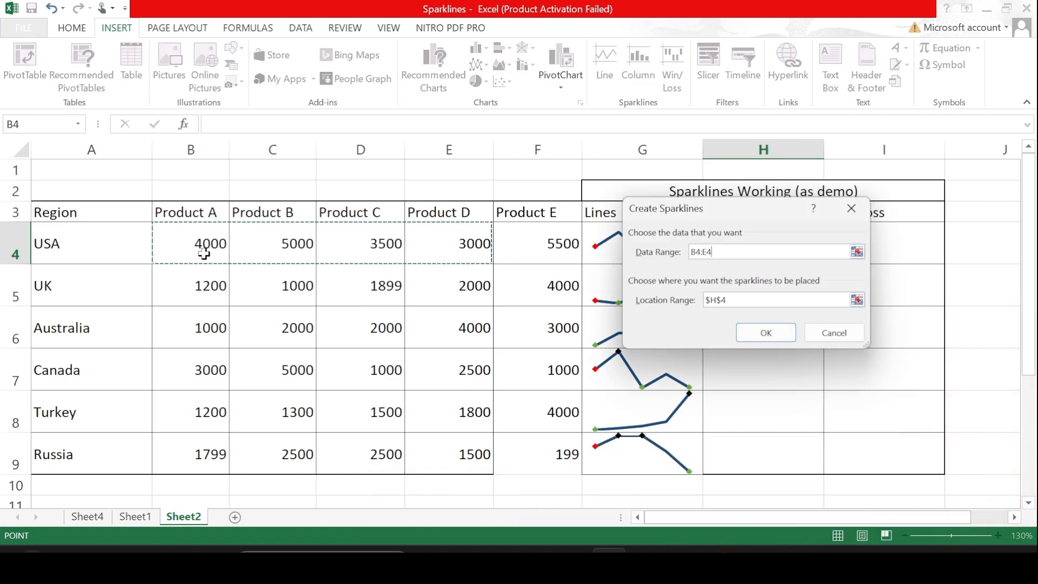
{"action": "key", "text": "shift+Right"}
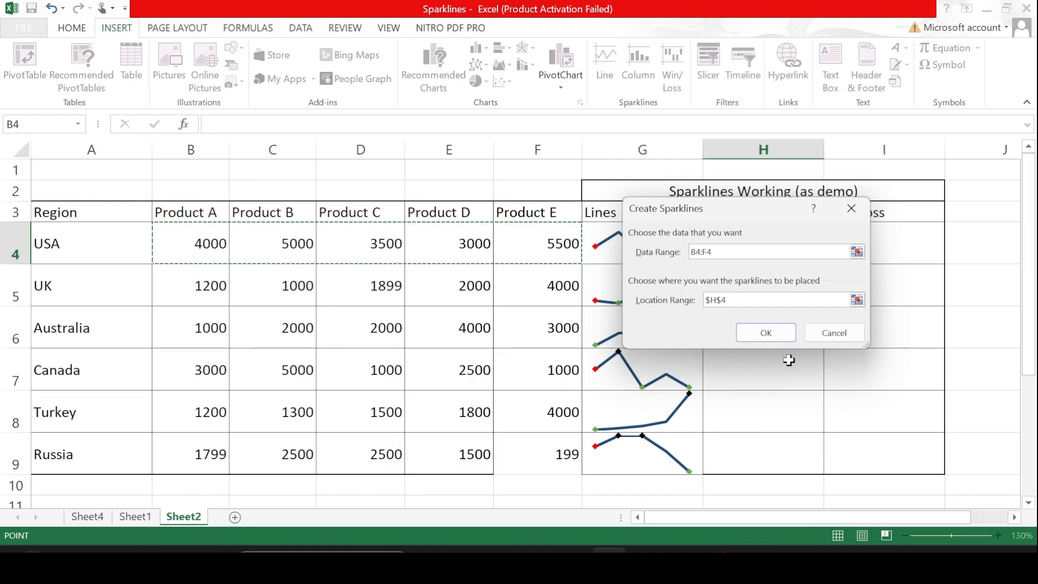
{"action": "left_click", "coordinate": [780, 339]}
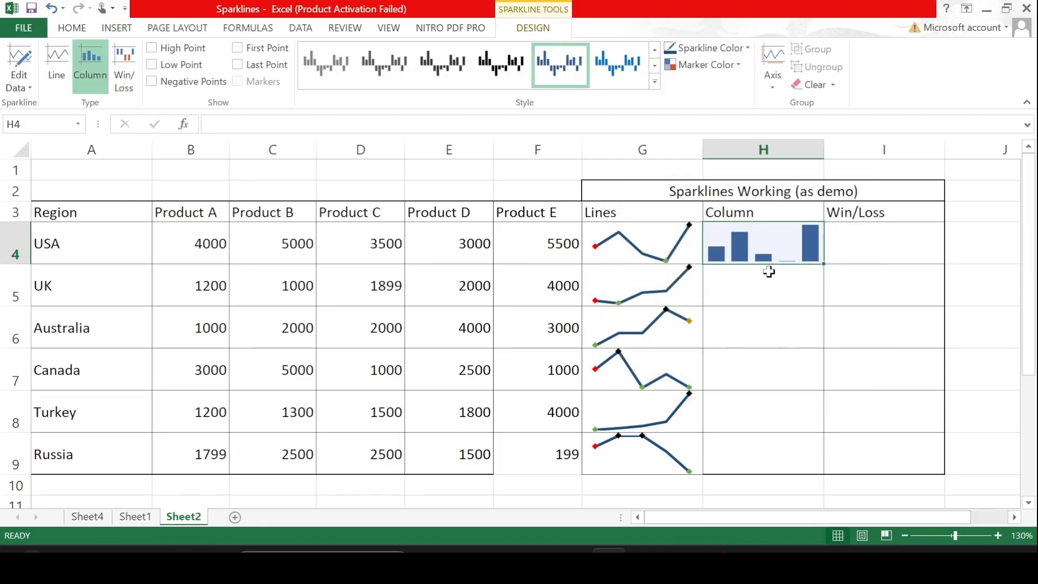
Step: Fill the USA Column sparkline in H4 down through H9 for the remaining regions
{"action": "left_click", "coordinate": [768, 272]}
{"action": "left_click", "coordinate": [771, 257]}
{"action": "left_click_drag", "start_coordinate": [822, 265], "coordinate": [818, 461]}
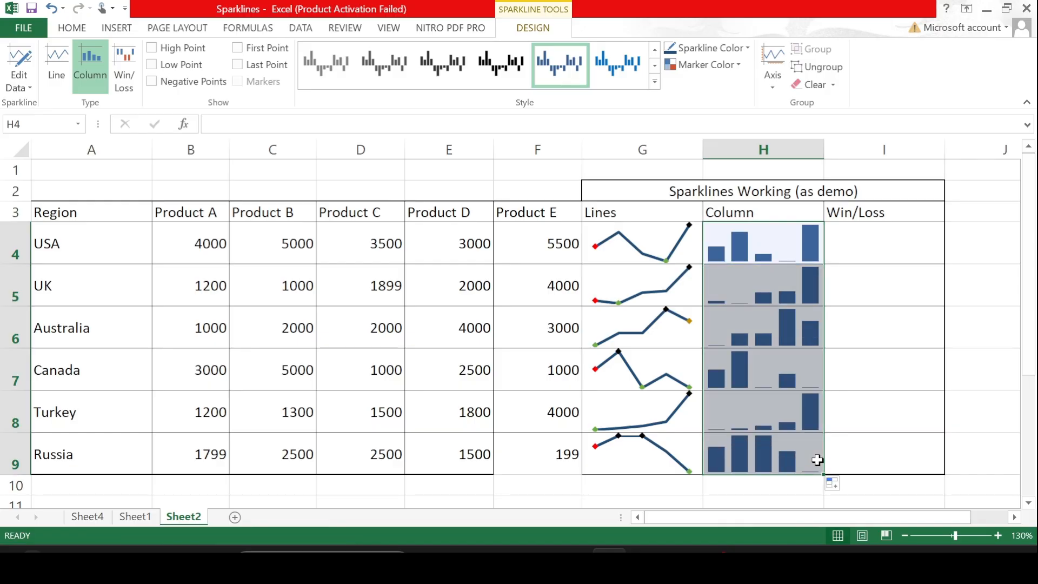
{"action": "left_click", "coordinate": [771, 345]}
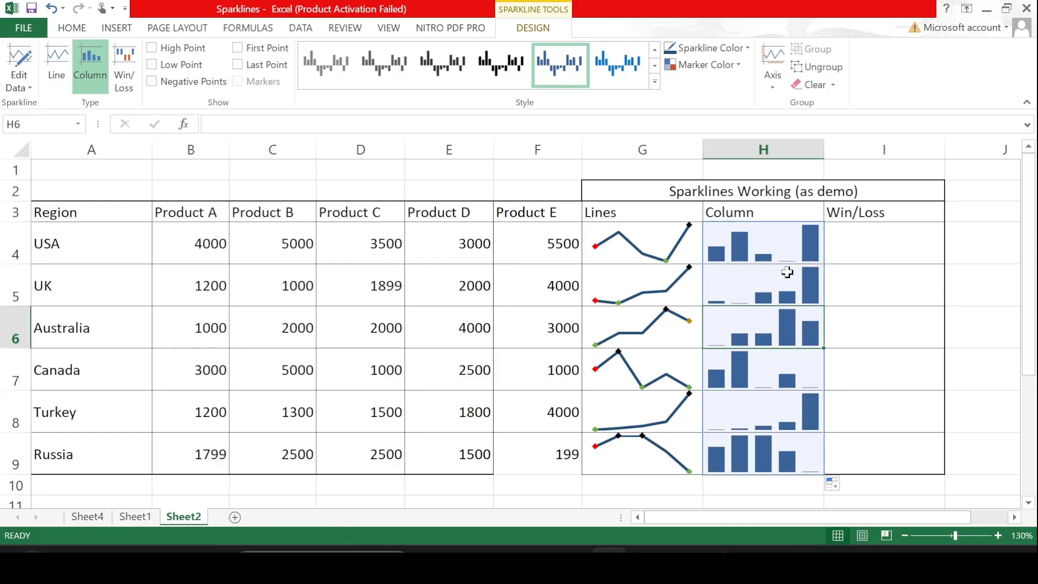
Step: Try gold, green and grey preset styles on the Column sparkline group, finishing with the dark orange style
{"action": "left_click", "coordinate": [777, 238]}
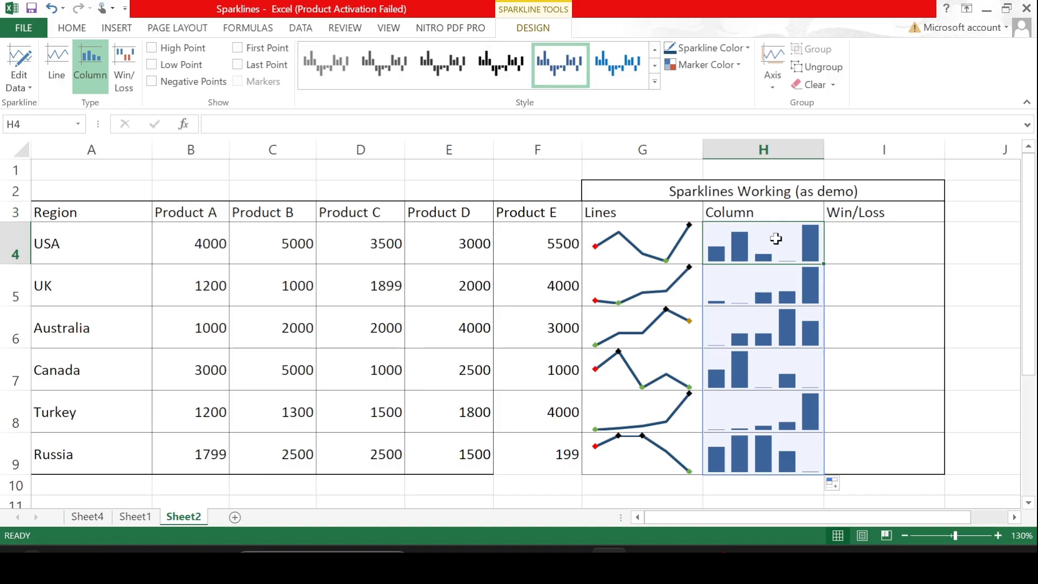
{"action": "left_click", "coordinate": [654, 81]}
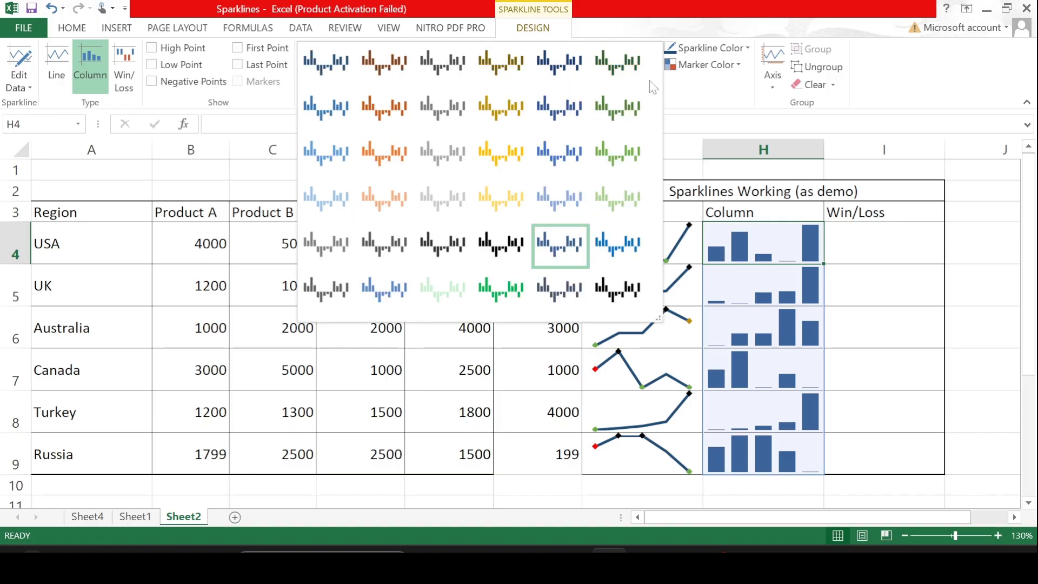
{"action": "left_click", "coordinate": [516, 172]}
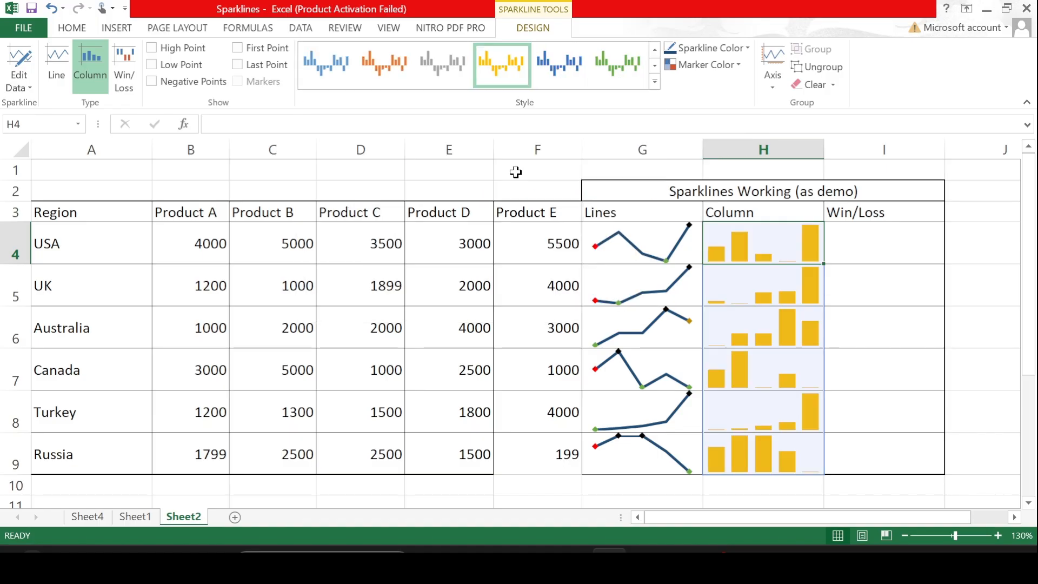
{"action": "left_click", "coordinate": [612, 66]}
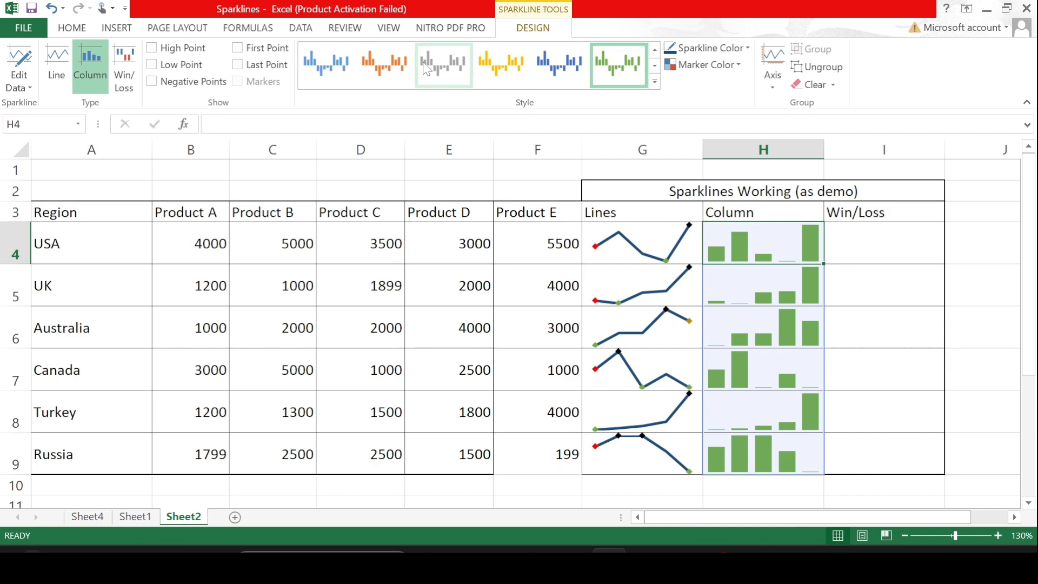
{"action": "left_click", "coordinate": [443, 65]}
{"action": "left_click", "coordinate": [654, 81]}
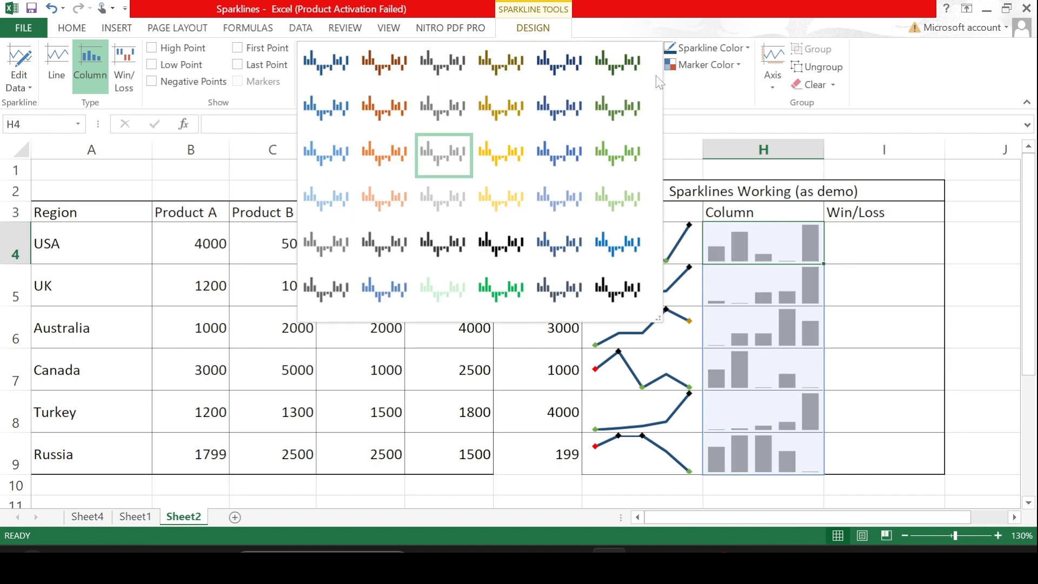
{"action": "left_click", "coordinate": [388, 113]}
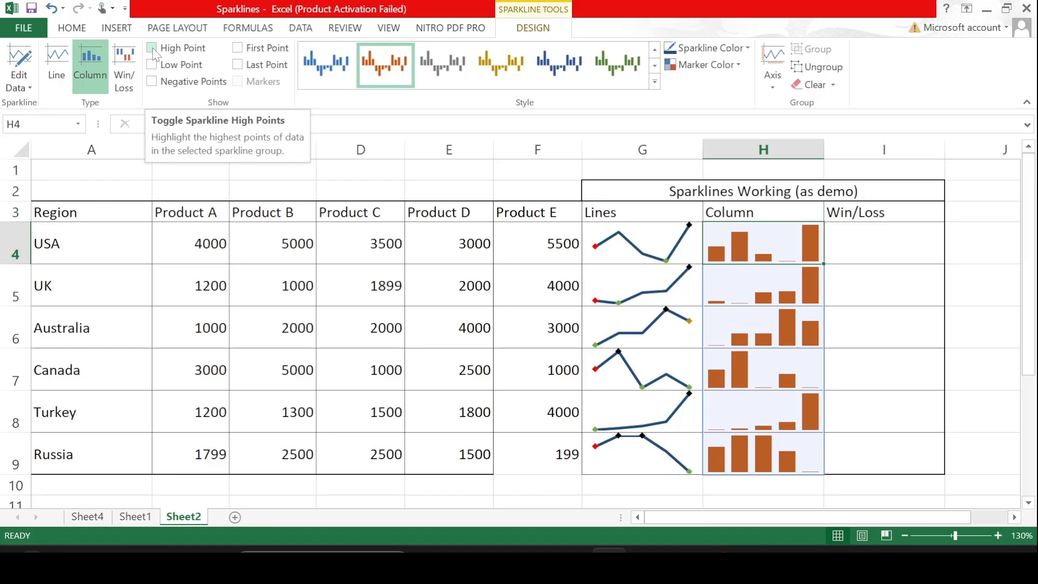
Step: Highlight the high point, low point and negative points in the Column sparkline group
{"action": "left_click", "coordinate": [152, 48]}
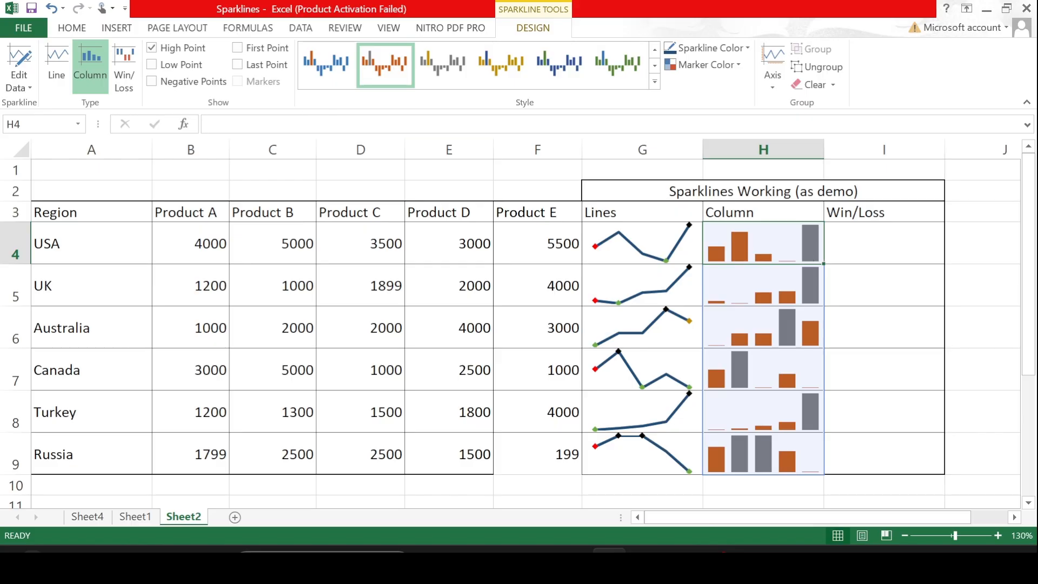
{"action": "left_click", "coordinate": [153, 68]}
{"action": "left_click", "coordinate": [152, 81]}
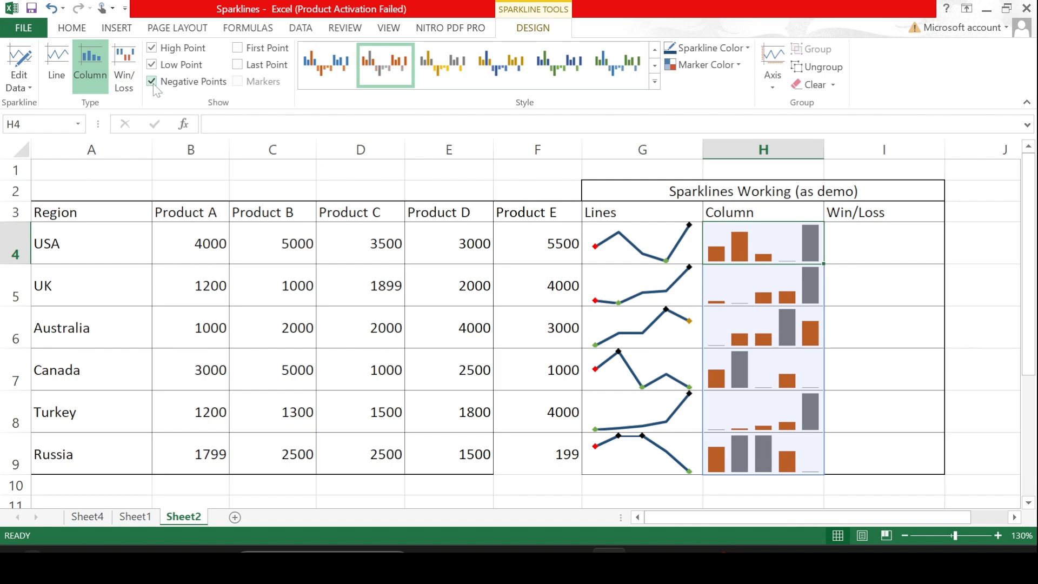
Step: Set USA's Product B value in C4 to -5000, compare its line and column sparklines, and undo the change
{"action": "left_click", "coordinate": [282, 237]}
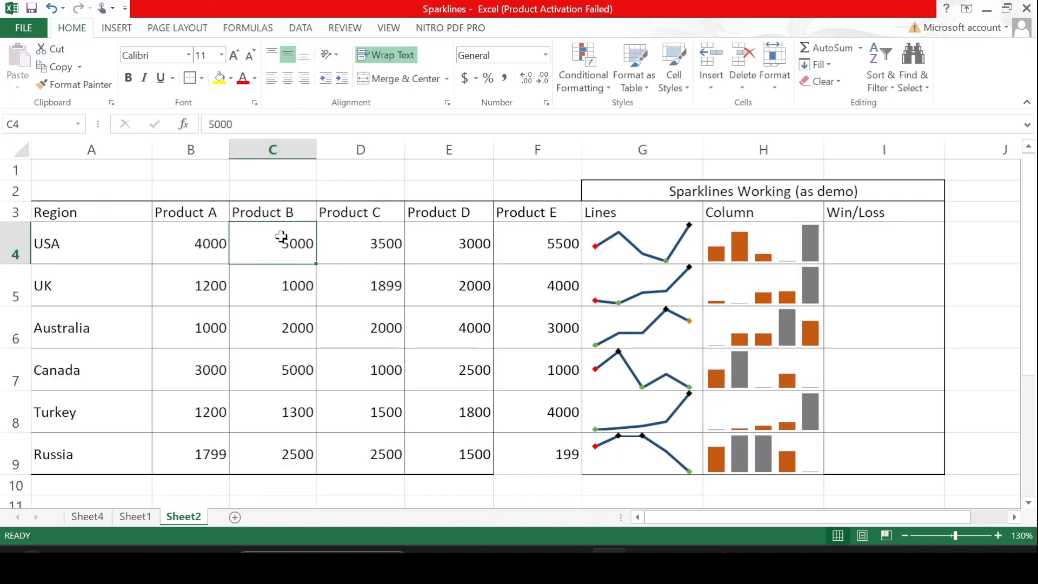
{"action": "type", "text": "-5000"}
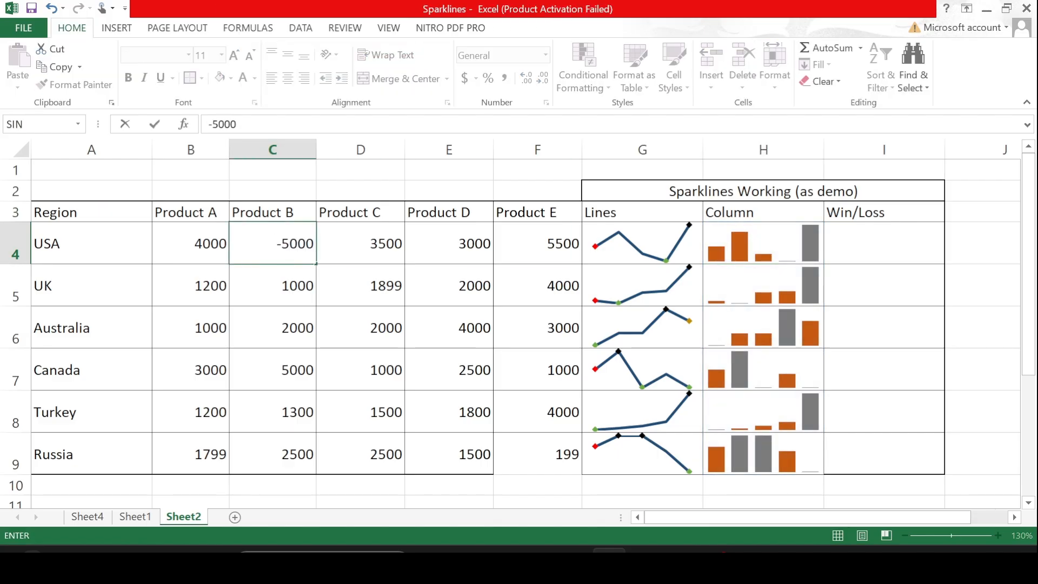
{"action": "key", "text": "Return"}
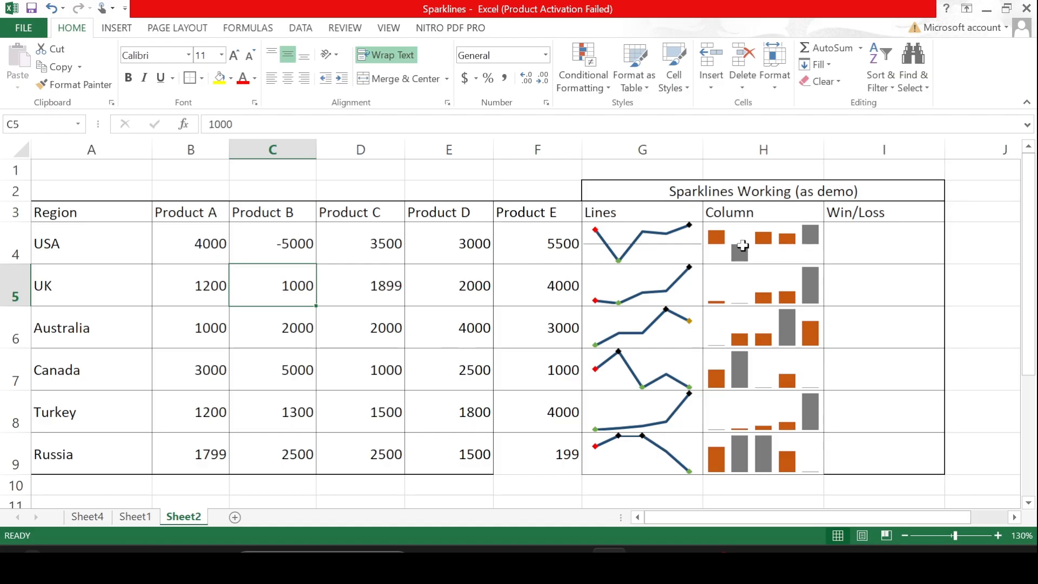
{"action": "left_click", "coordinate": [634, 246]}
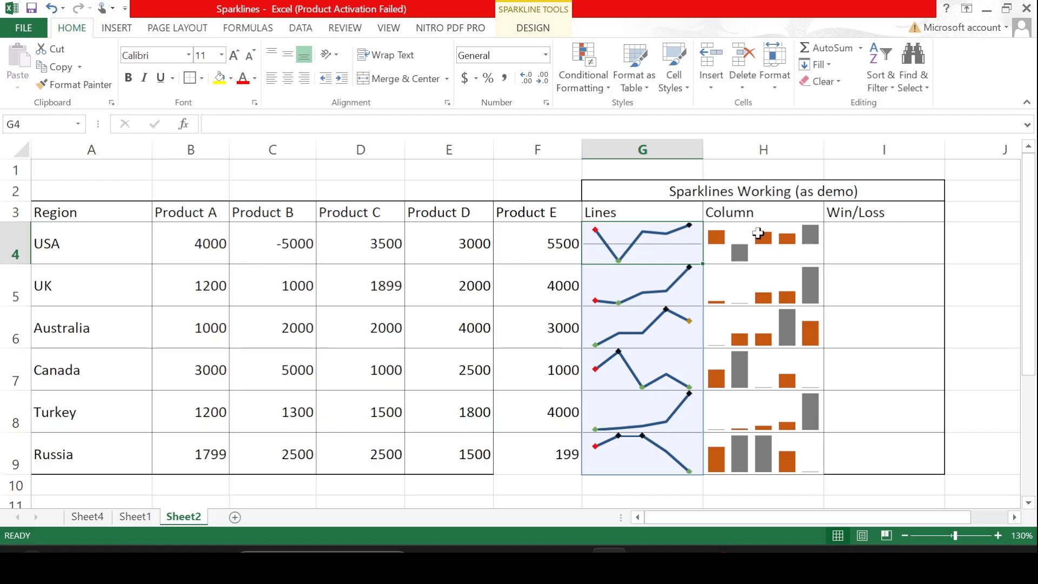
{"action": "left_click", "coordinate": [756, 238]}
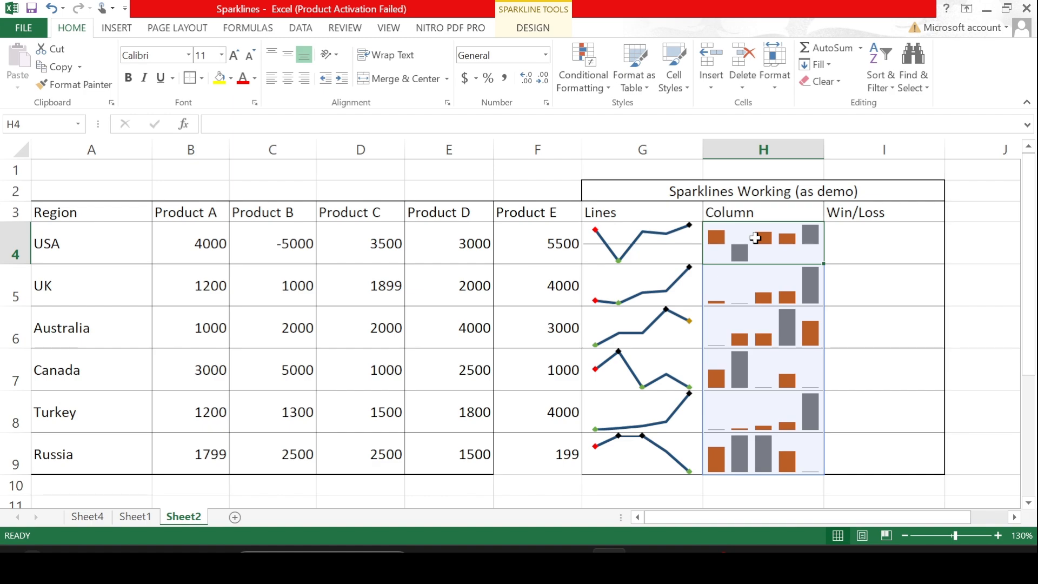
{"action": "key", "text": "ctrl+z"}
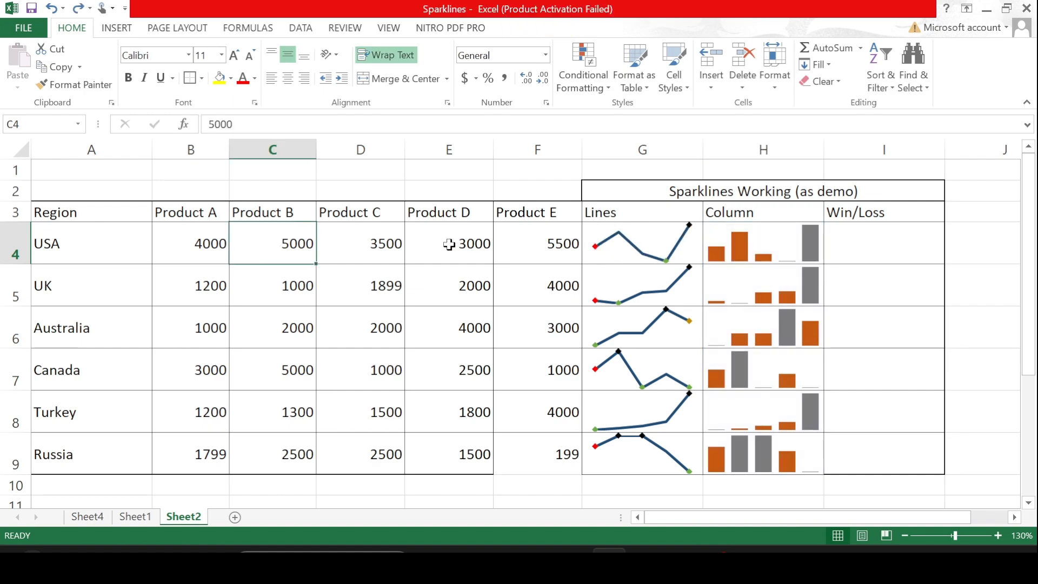
Step: Highlight the first and last points in the Column sparkline group
{"action": "left_click", "coordinate": [744, 249]}
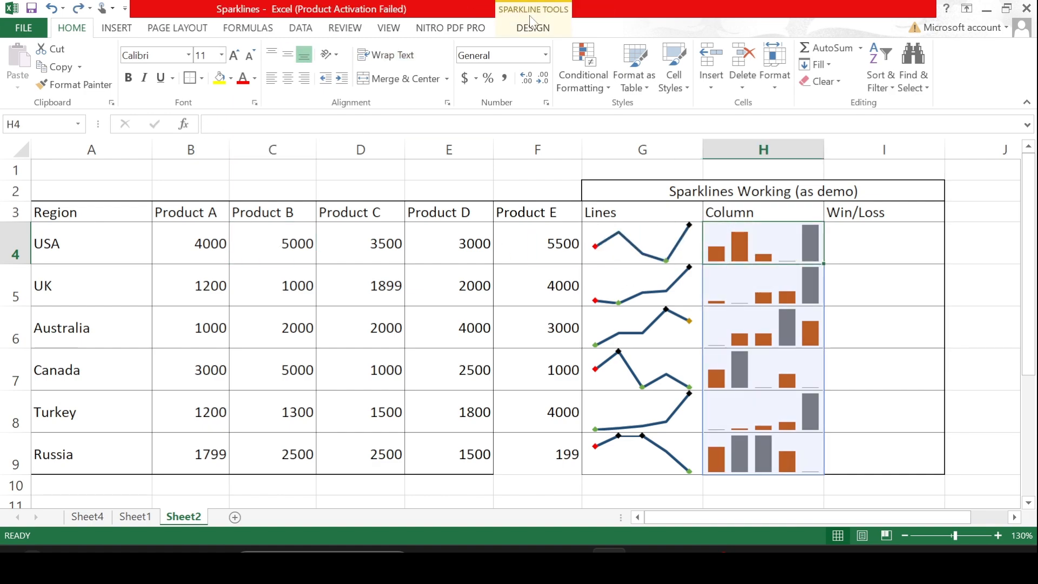
{"action": "left_click", "coordinate": [534, 30]}
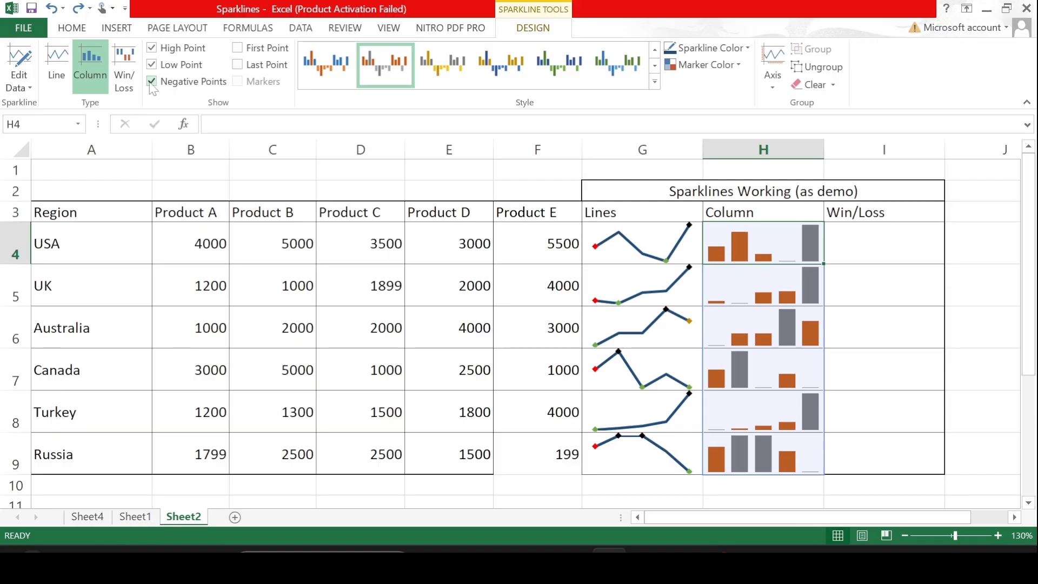
{"action": "left_click", "coordinate": [239, 49]}
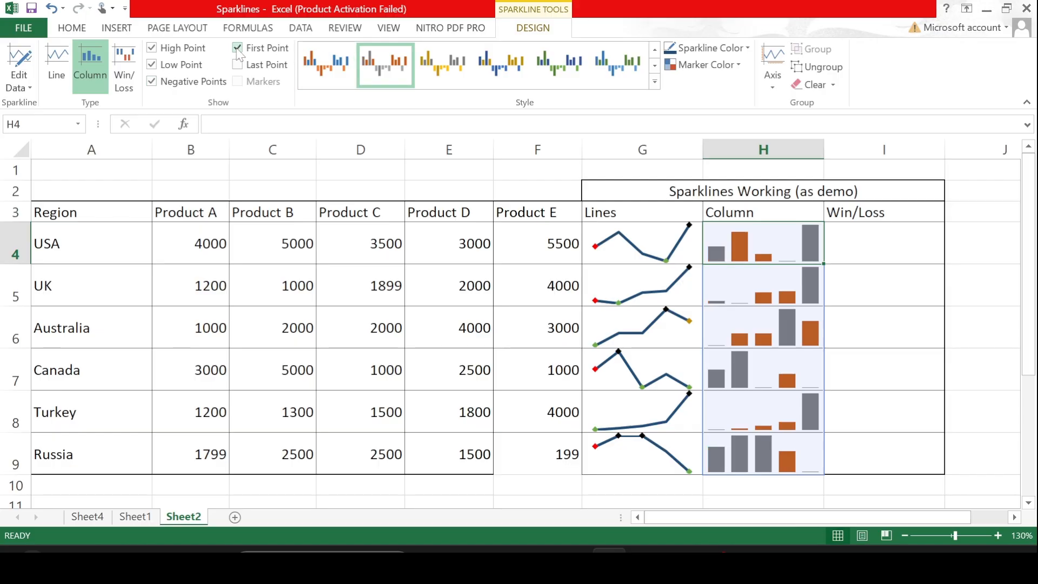
{"action": "left_click", "coordinate": [246, 71]}
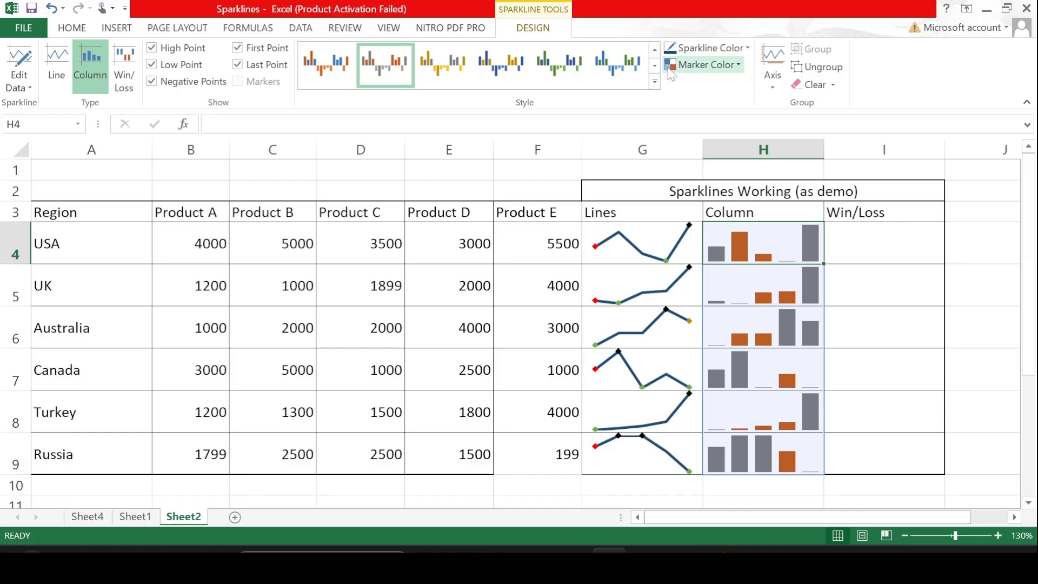
Step: Set the Column sparkline color to dark blue and the high point marker color to green
{"action": "left_click", "coordinate": [743, 49]}
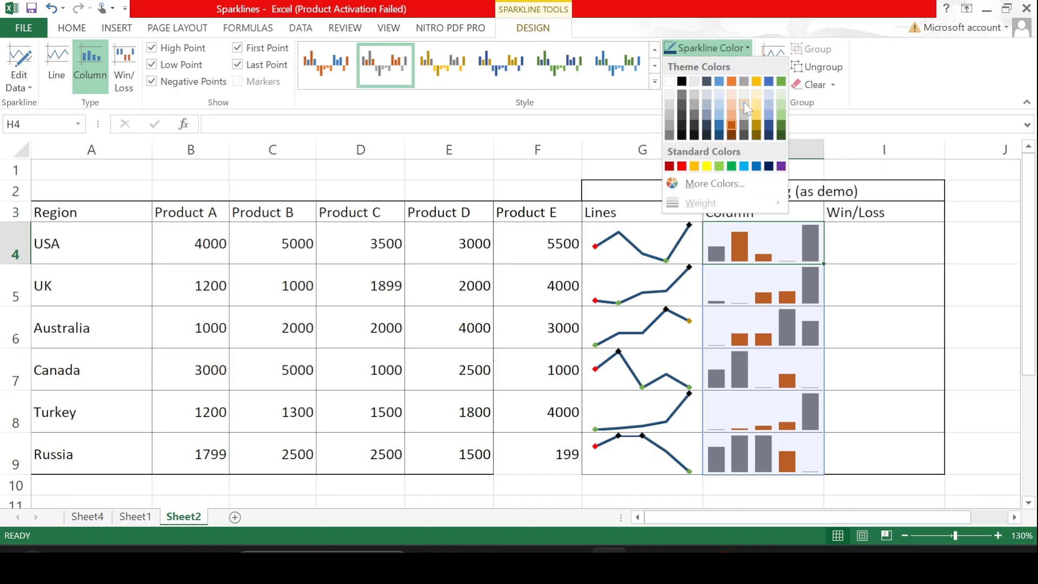
{"action": "left_click", "coordinate": [770, 130]}
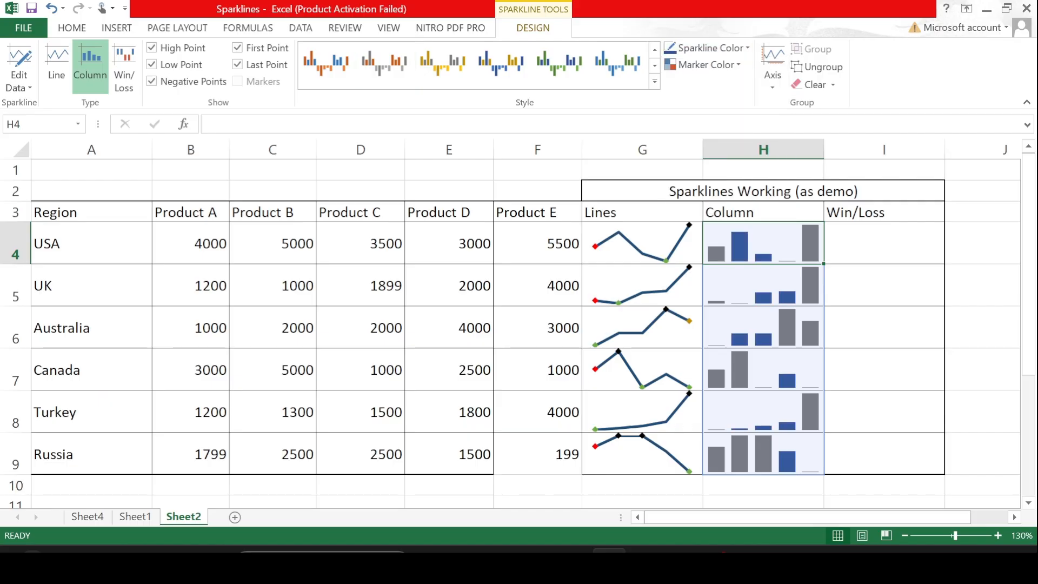
{"action": "left_click", "coordinate": [738, 65]}
{"action": "mouse_move", "coordinate": [739, 127]}
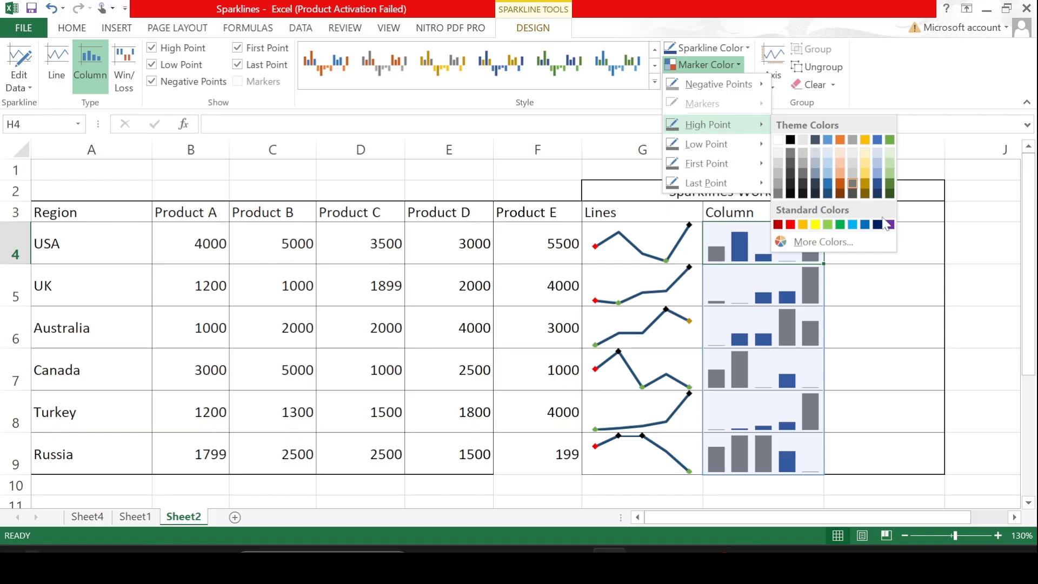
{"action": "left_click", "coordinate": [840, 224]}
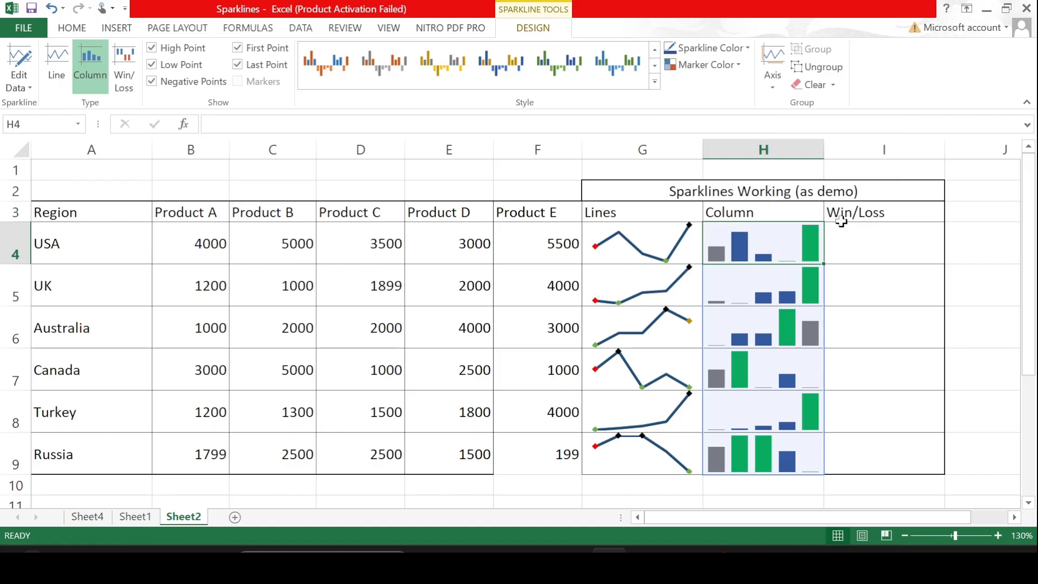
Step: Set the Column sparklines' low point marker color to dark orange and first point marker color to light blue
{"action": "left_click", "coordinate": [733, 66]}
{"action": "mouse_move", "coordinate": [708, 144]}
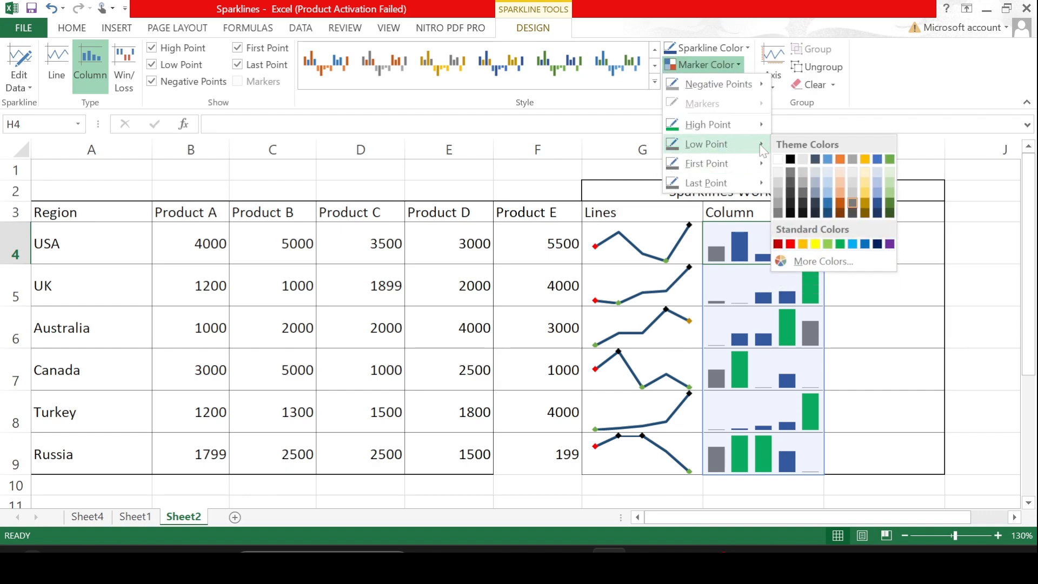
{"action": "left_click", "coordinate": [841, 208]}
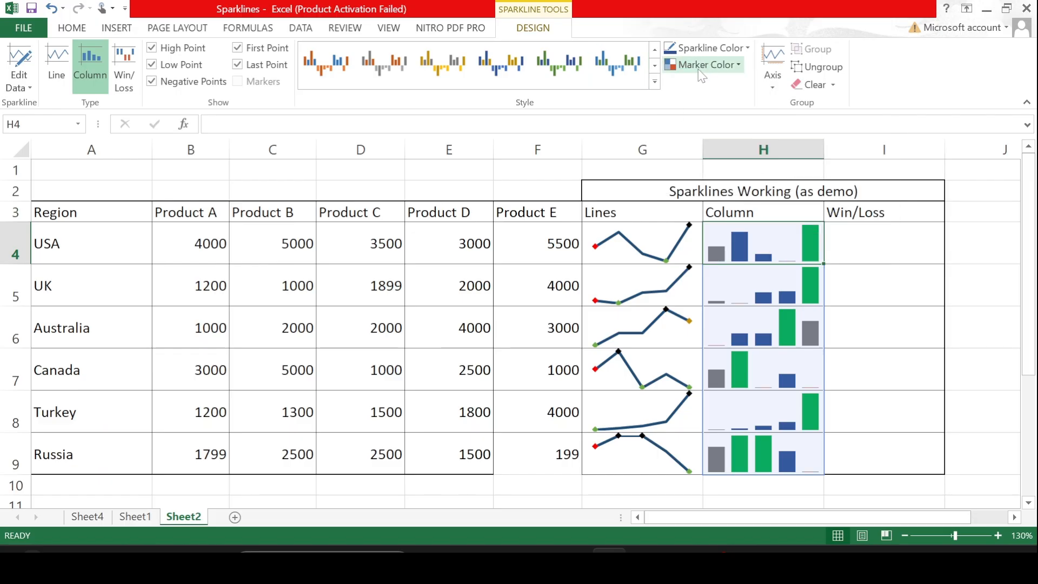
{"action": "left_click", "coordinate": [739, 66]}
{"action": "mouse_move", "coordinate": [752, 165]}
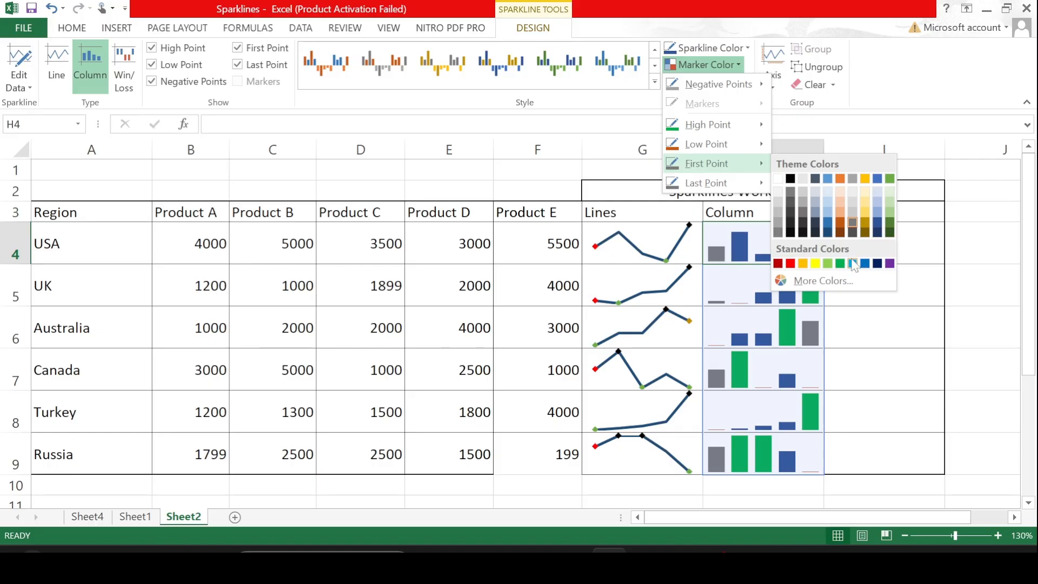
{"action": "left_click", "coordinate": [853, 264]}
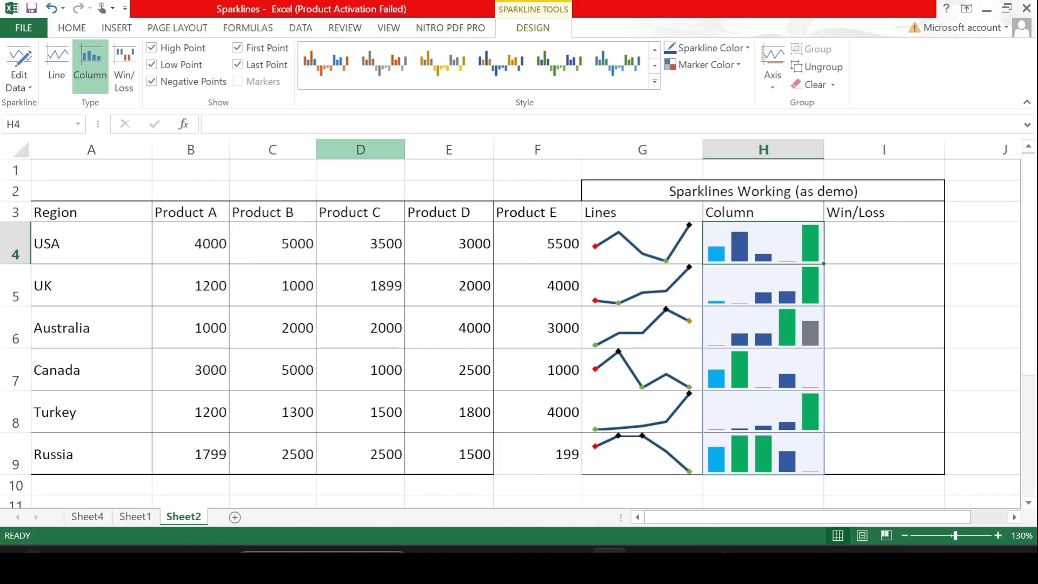
Step: Turn on the horizontal axis display for the Column sparkline group
{"action": "left_click", "coordinate": [25, 83]}
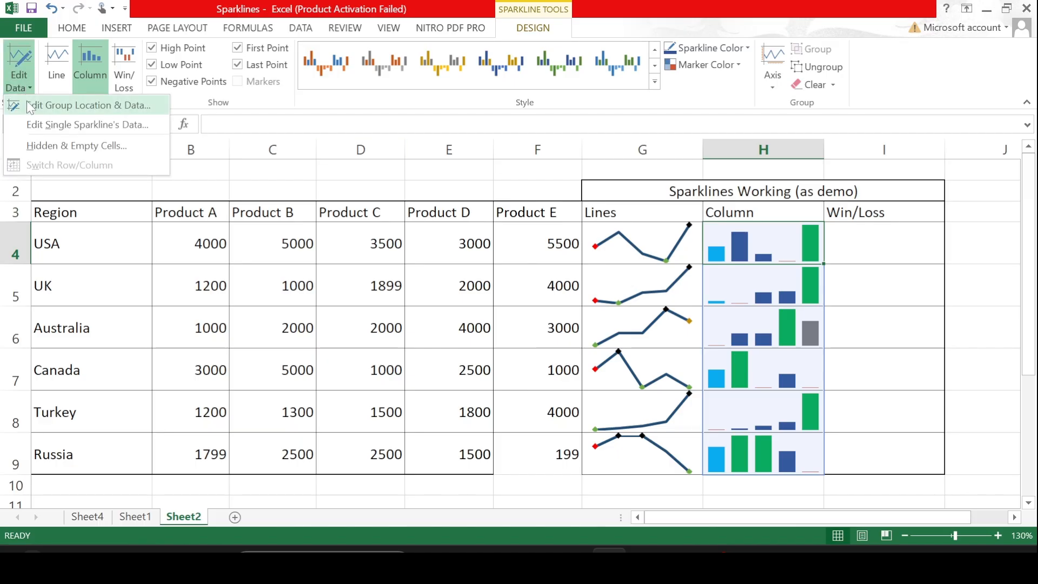
{"action": "left_click", "coordinate": [776, 87]}
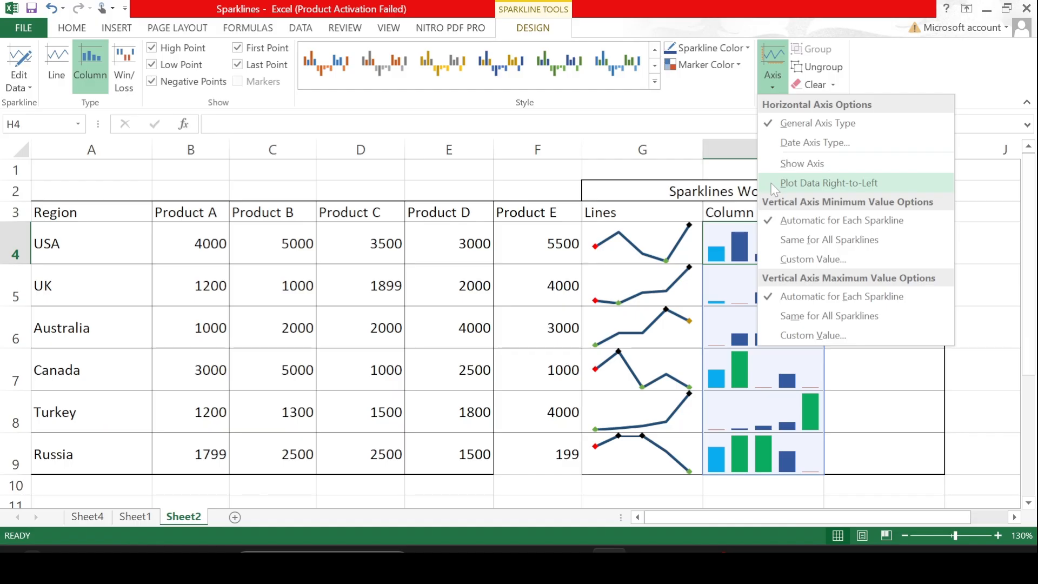
{"action": "left_click", "coordinate": [773, 164]}
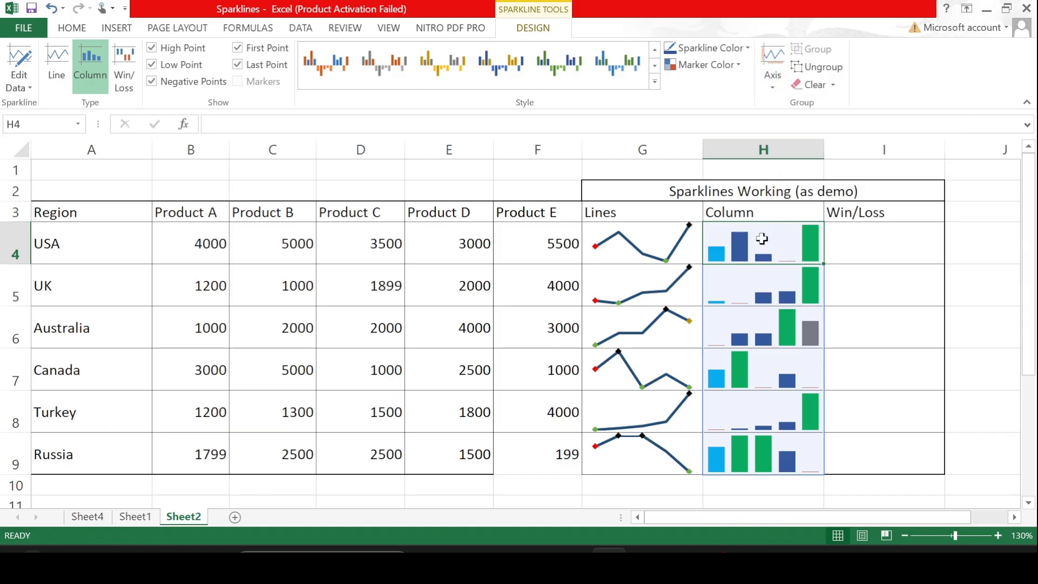
Step: Select the Column sparklines in H4:H9 and inspect the date axis range option, leaving it without a date range
{"action": "key", "text": "ctrl+shift+Down"}
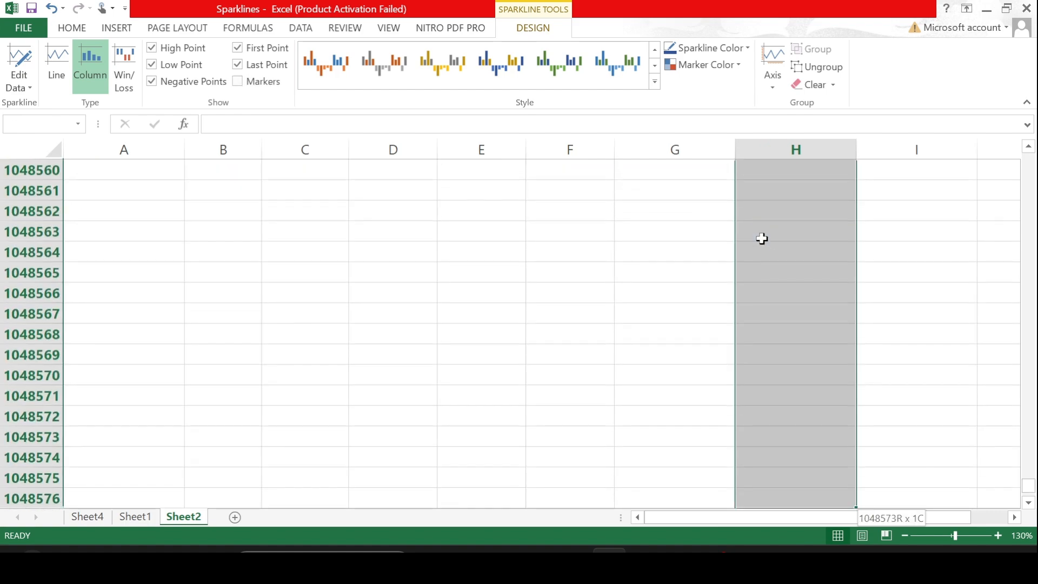
{"action": "key", "text": "ctrl+shift+Up"}
{"action": "key", "text": "shift+Down"}
{"action": "key", "text": "shift+Down"}
{"action": "key", "text": "shift+Down"}
{"action": "key", "text": "shift+Down"}
{"action": "key", "text": "shift+Down"}
{"action": "key", "text": "shift+Down"}
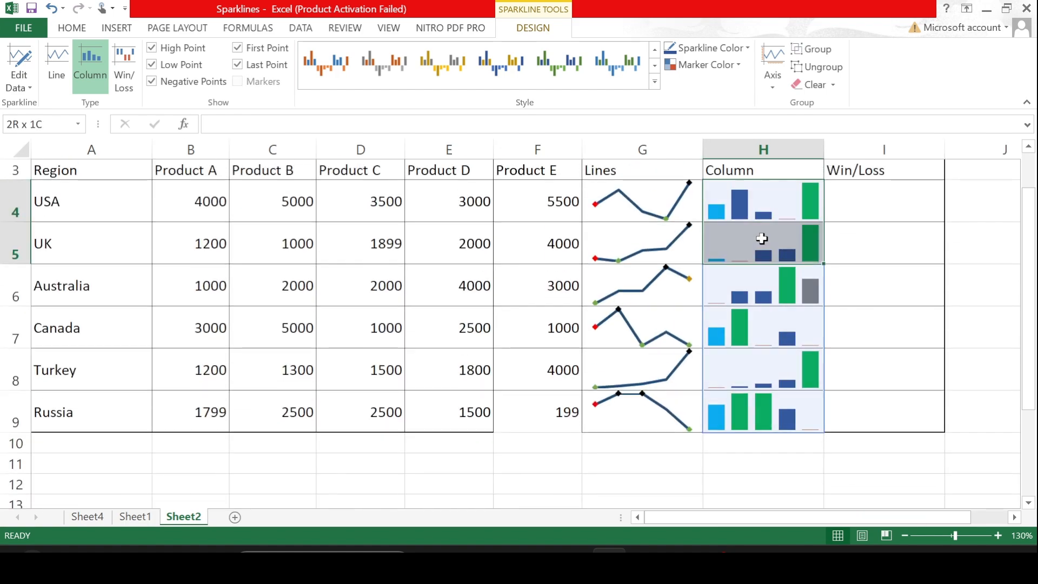
{"action": "left_click", "coordinate": [773, 70]}
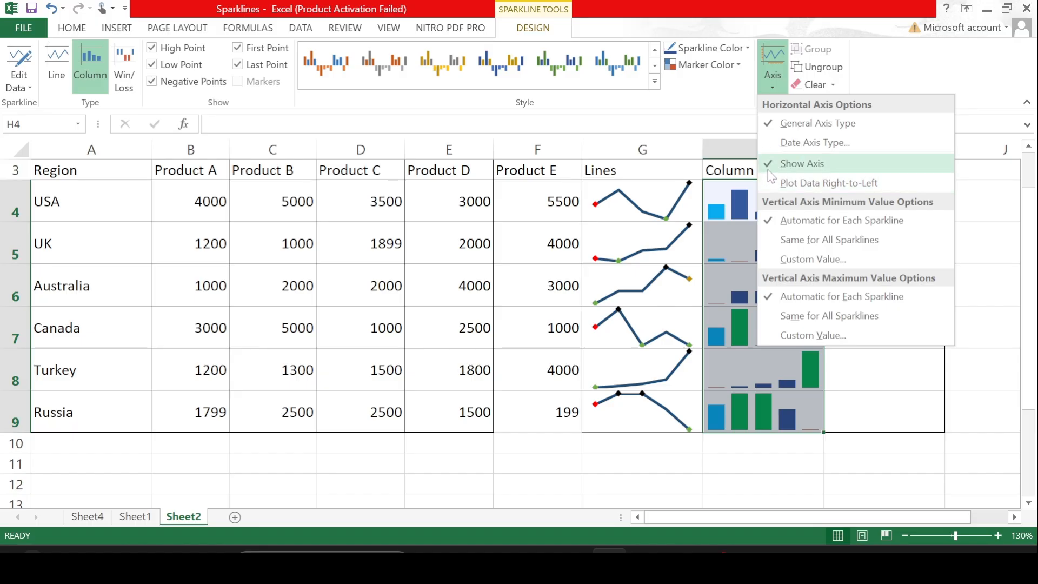
{"action": "left_click", "coordinate": [775, 144]}
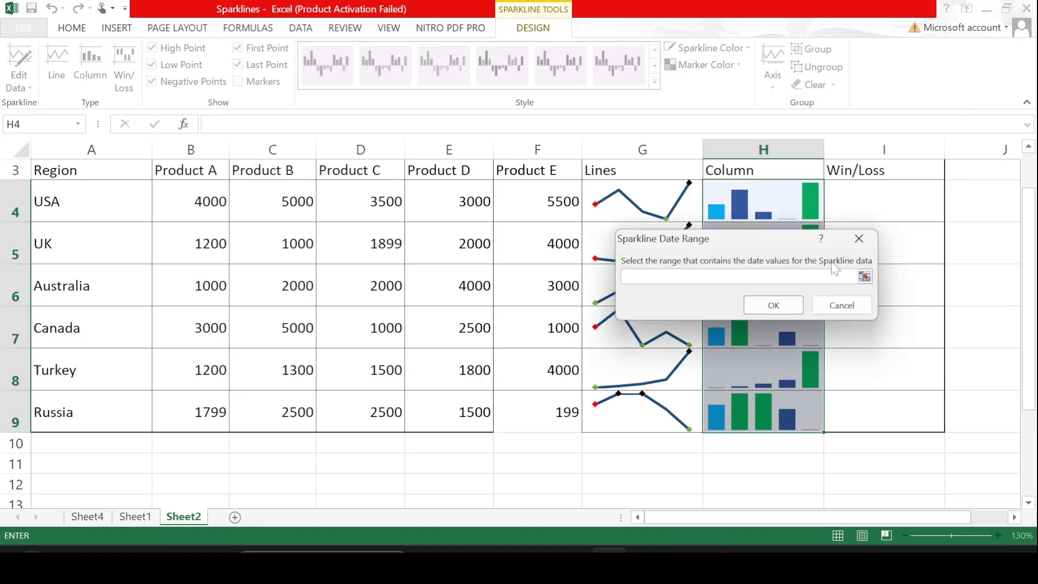
{"action": "left_click", "coordinate": [841, 305]}
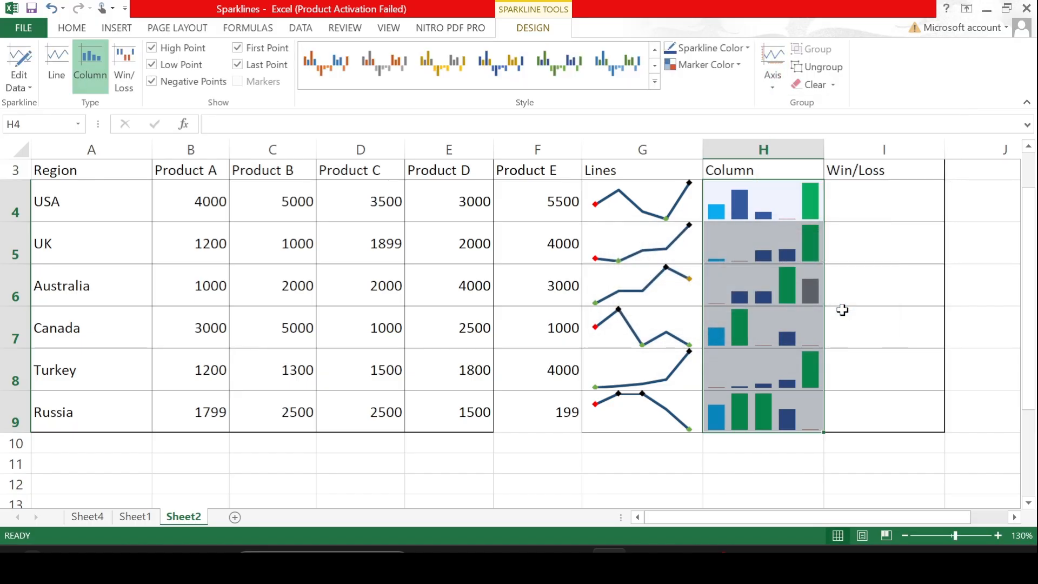
Step: Create a Win/Loss sparkline in cell I4 from the USA data range B4:F4
{"action": "left_click", "coordinate": [840, 208]}
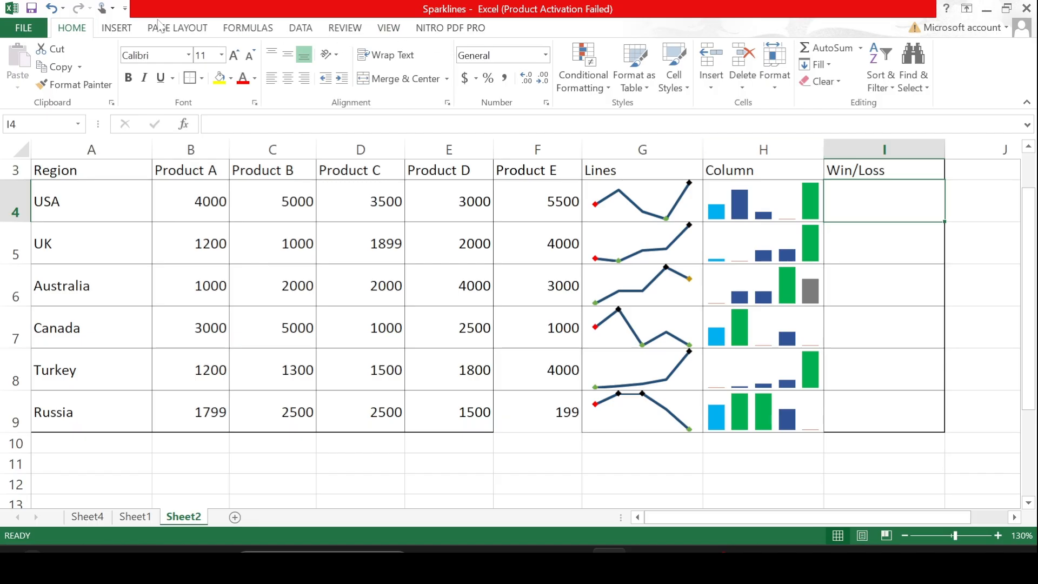
{"action": "left_click", "coordinate": [117, 28]}
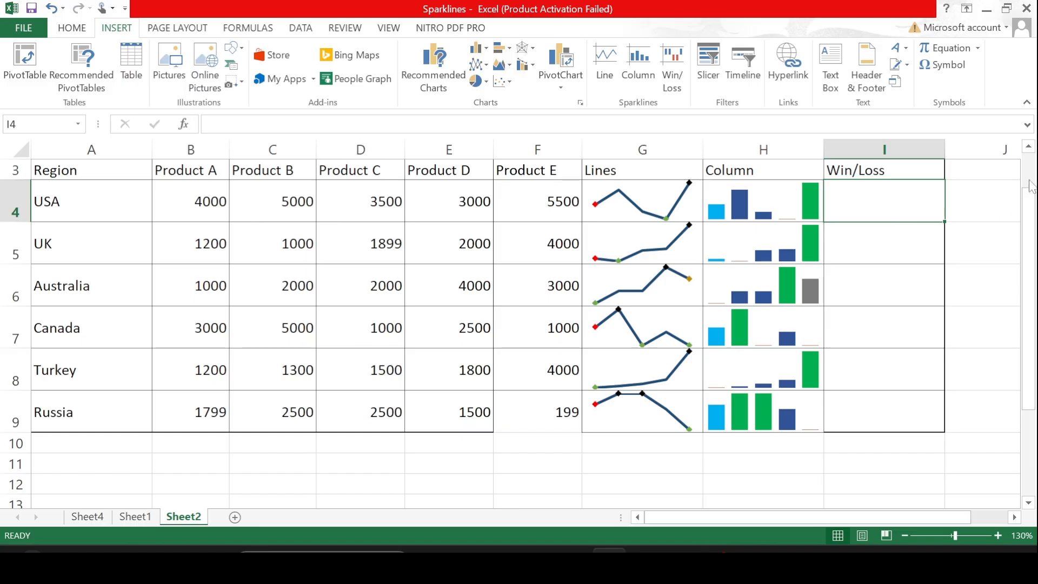
{"action": "scroll", "coordinate": [1030, 187], "scroll_direction": "up", "scroll_amount": 1}
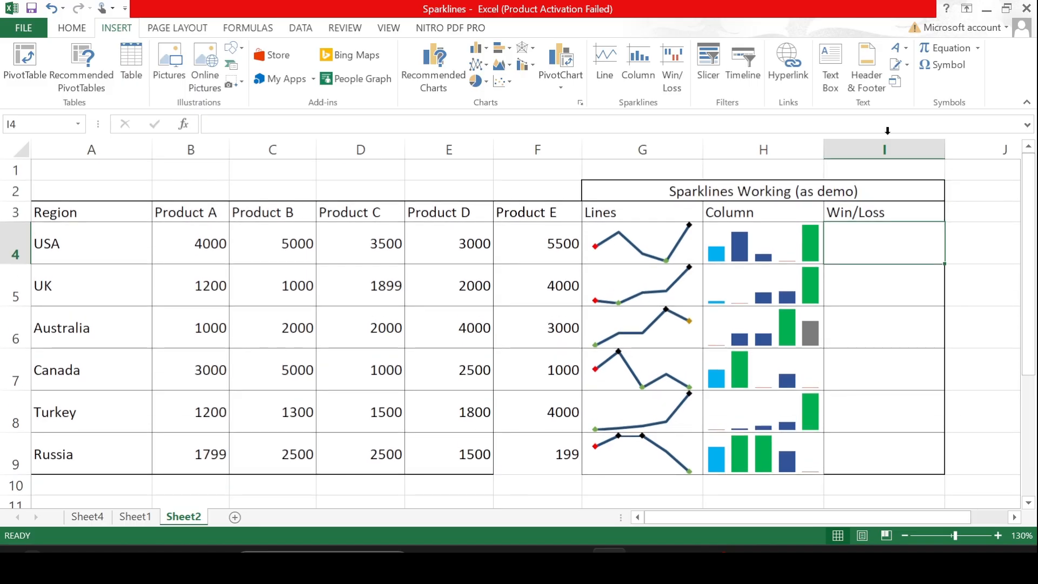
{"action": "left_click", "coordinate": [669, 81]}
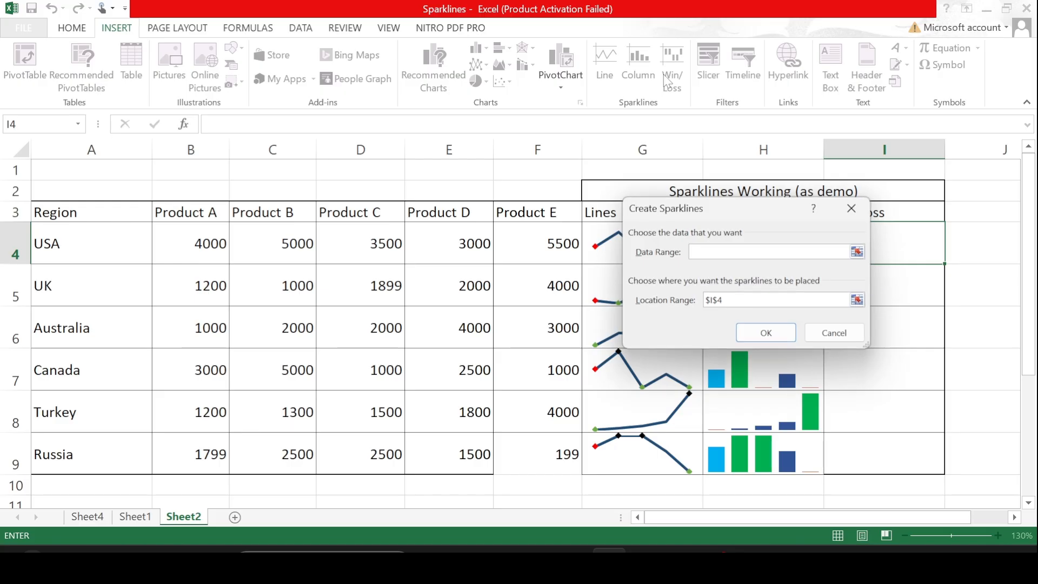
{"action": "left_click_drag", "start_coordinate": [212, 245], "coordinate": [541, 246]}
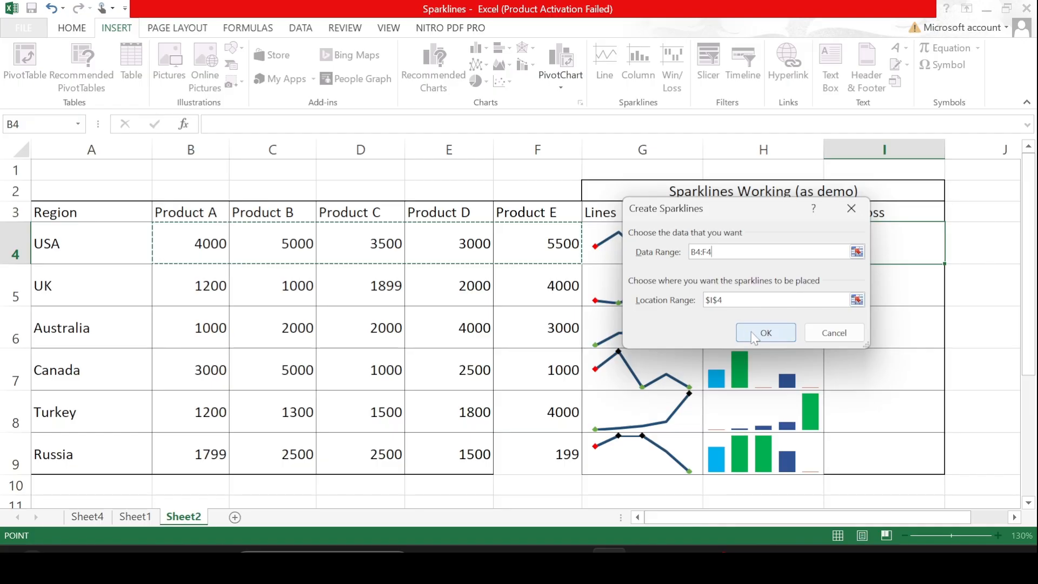
{"action": "left_click", "coordinate": [766, 332]}
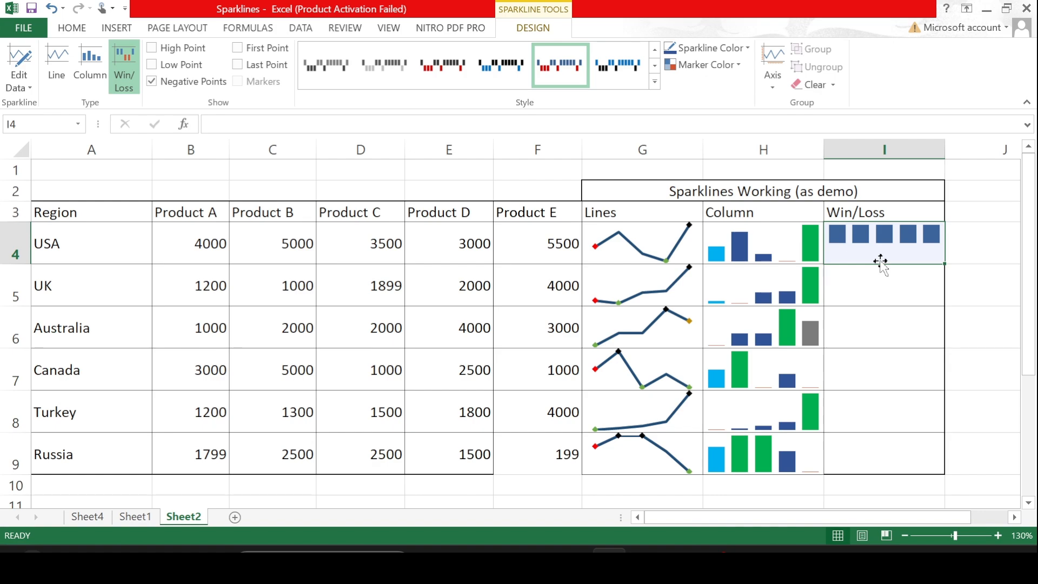
Step: Change the USA value for Product C to -3500 and the Canada value for Product A to -3000
{"action": "left_click", "coordinate": [359, 245]}
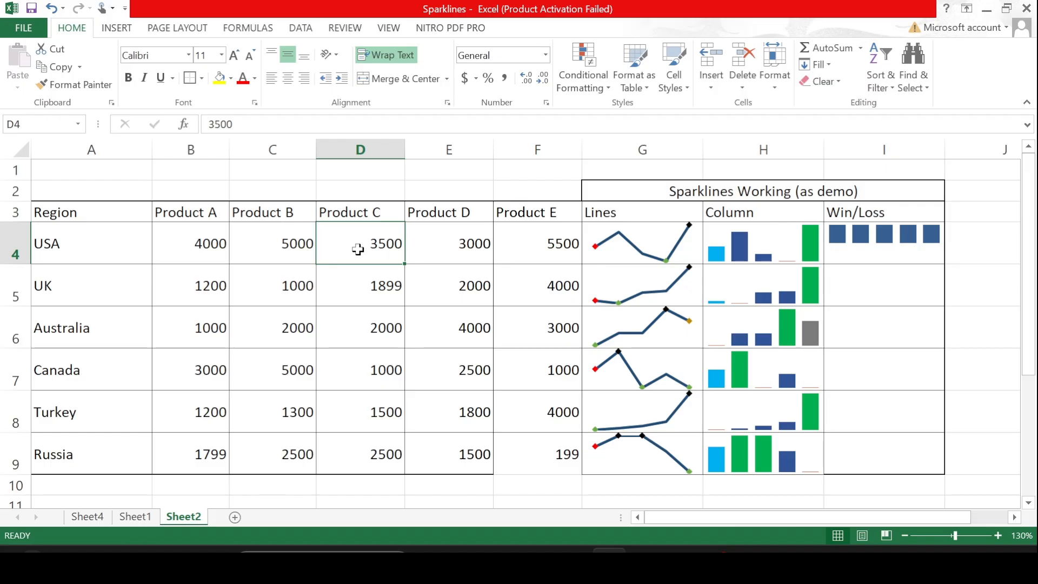
{"action": "type", "text": "-3500"}
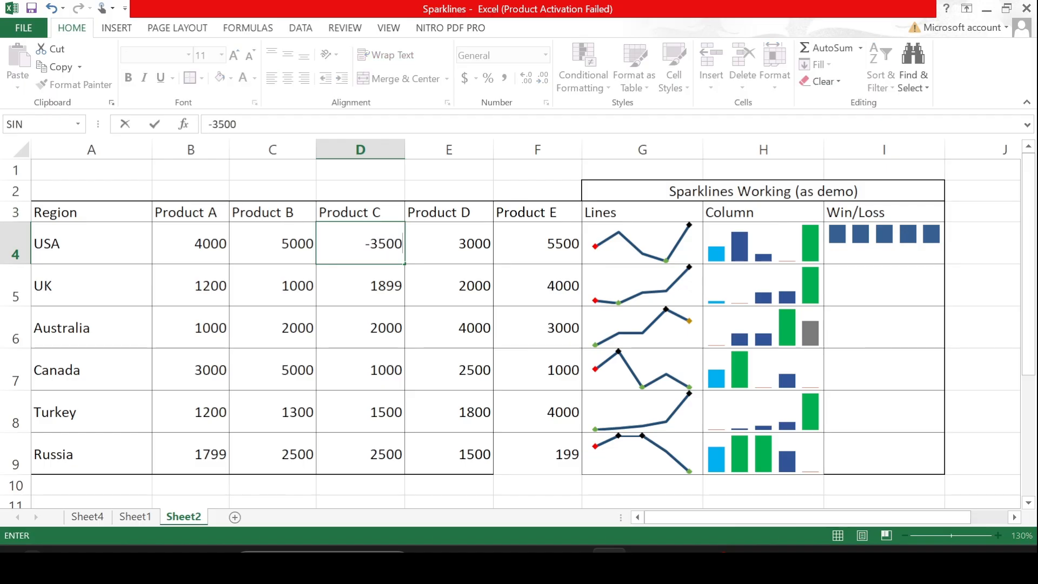
{"action": "key", "text": "Return"}
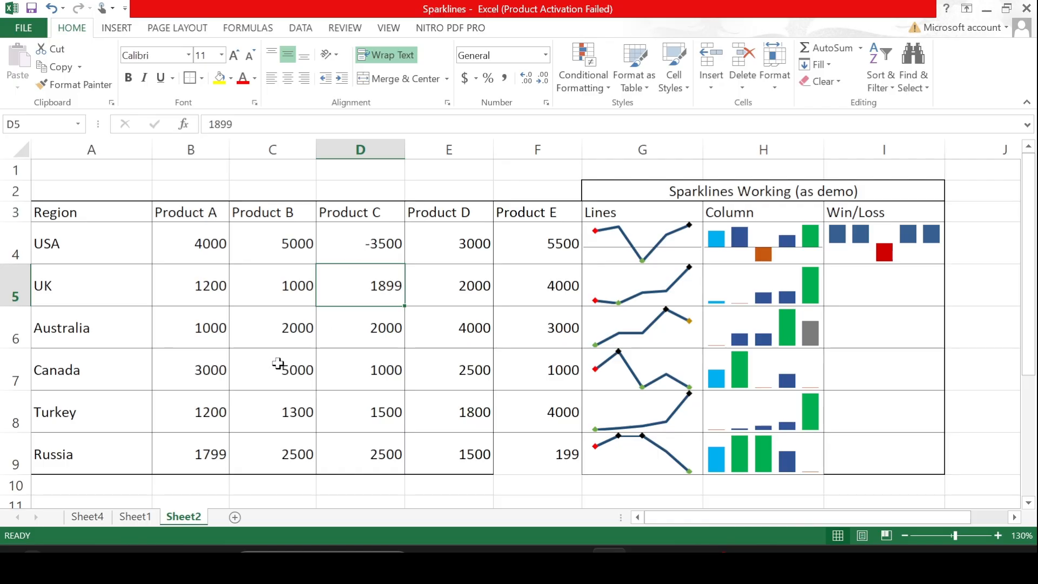
{"action": "left_click", "coordinate": [204, 361]}
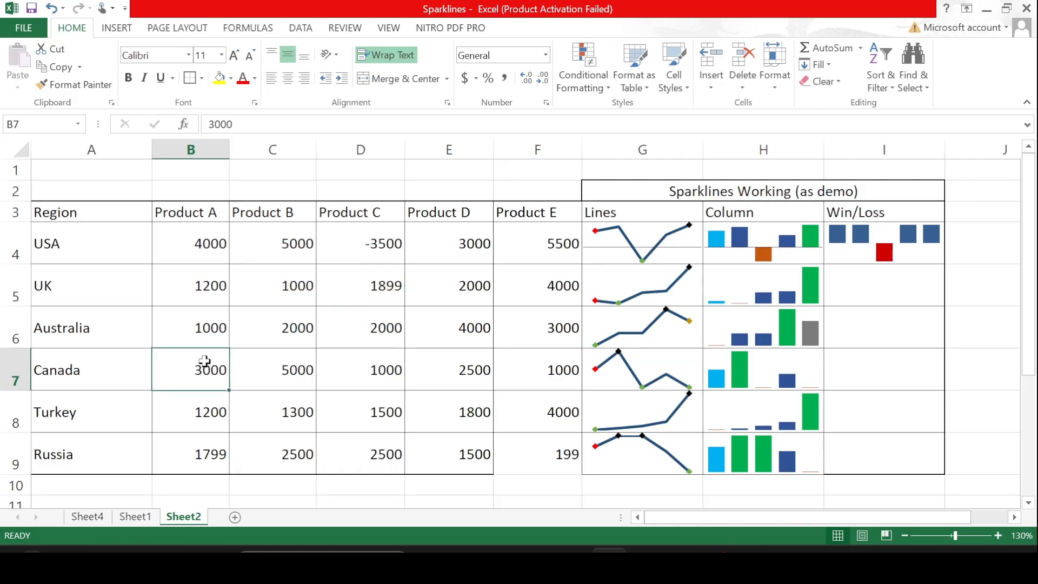
{"action": "type", "text": "-300"}
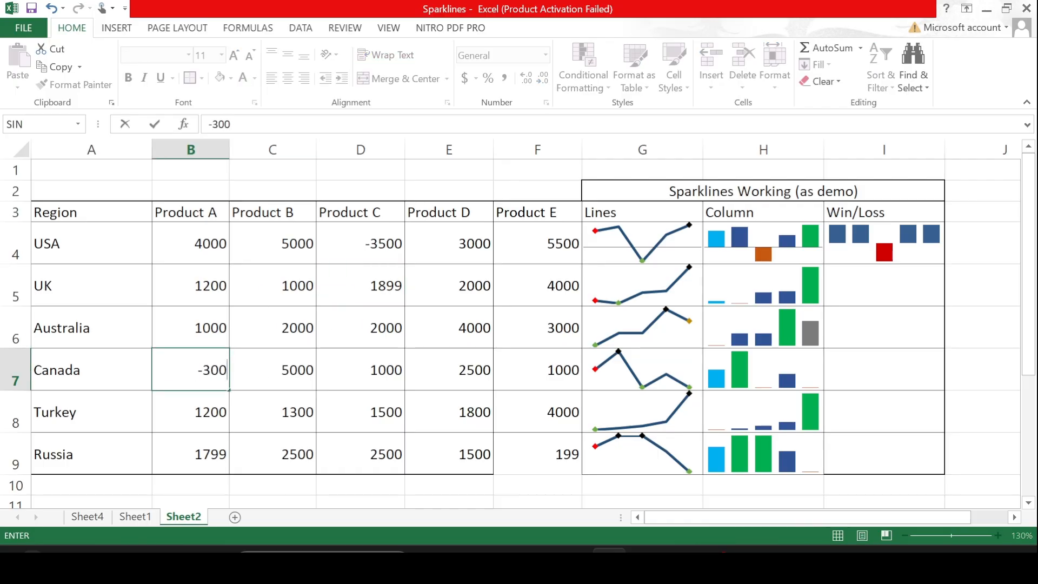
{"action": "type", "text": "0"}
{"action": "key", "text": "Return"}
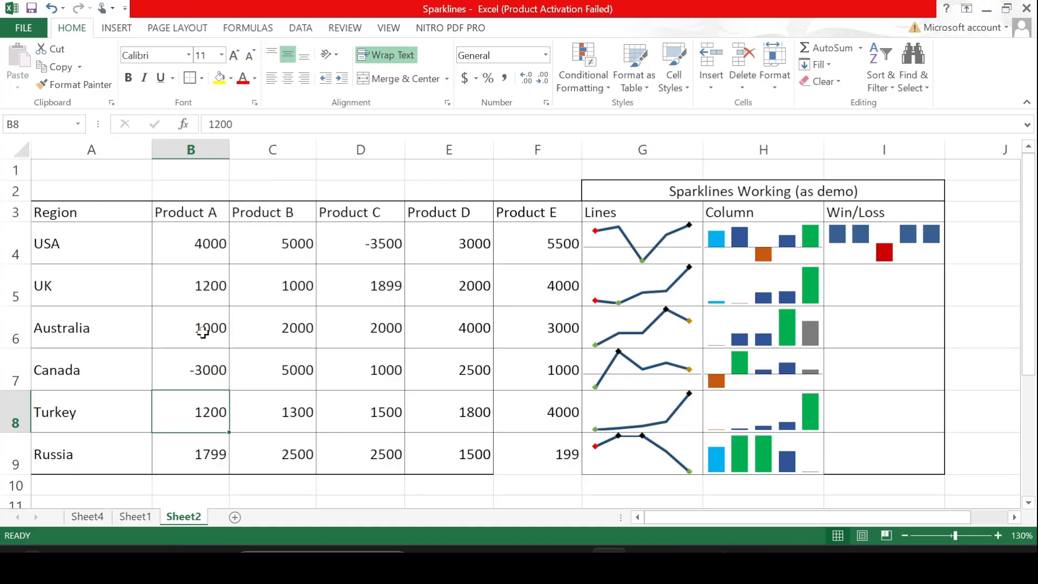
Step: Change the Product B values to -1000 for UK and -2000 for Australia
{"action": "left_click", "coordinate": [209, 275]}
{"action": "left_click", "coordinate": [258, 280]}
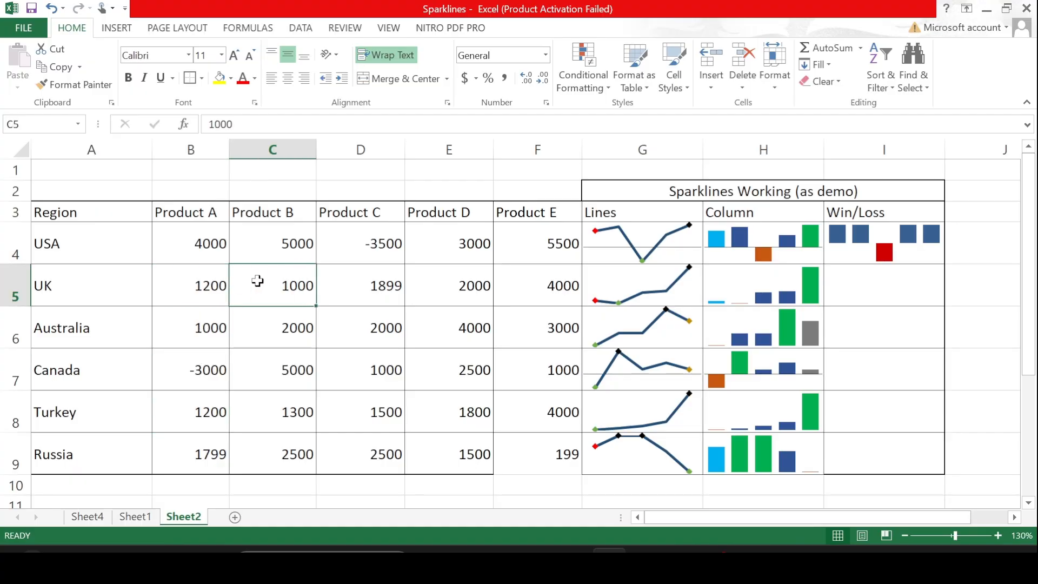
{"action": "type", "text": "-1000"}
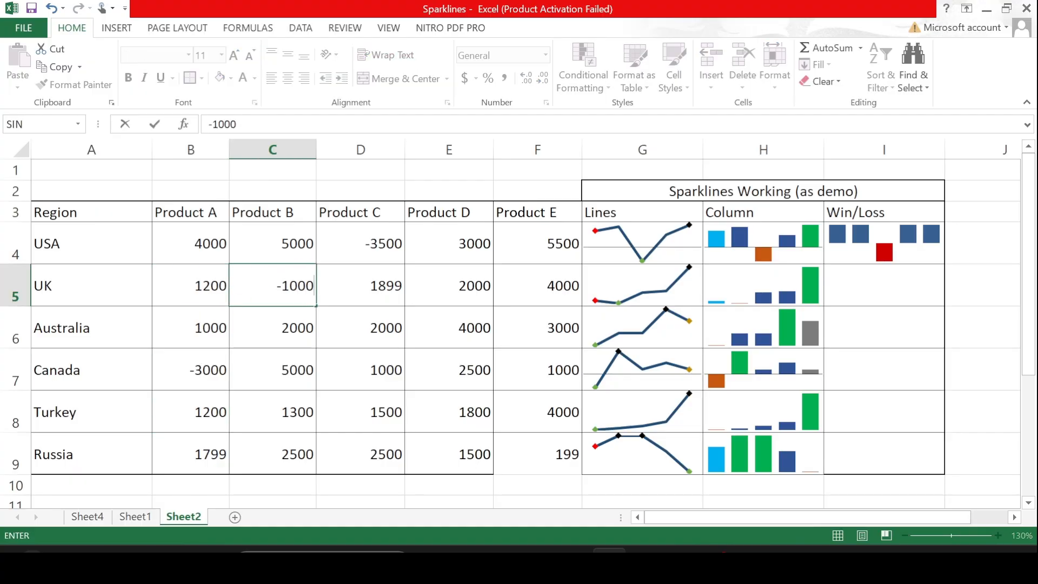
{"action": "key", "text": "Return"}
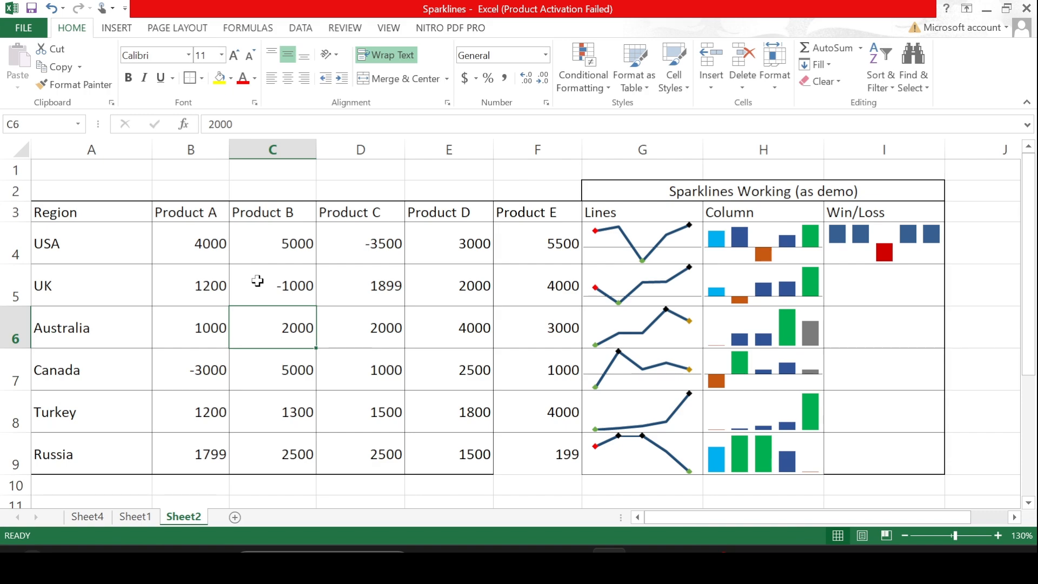
{"action": "type", "text": "-2000"}
{"action": "key", "text": "Return"}
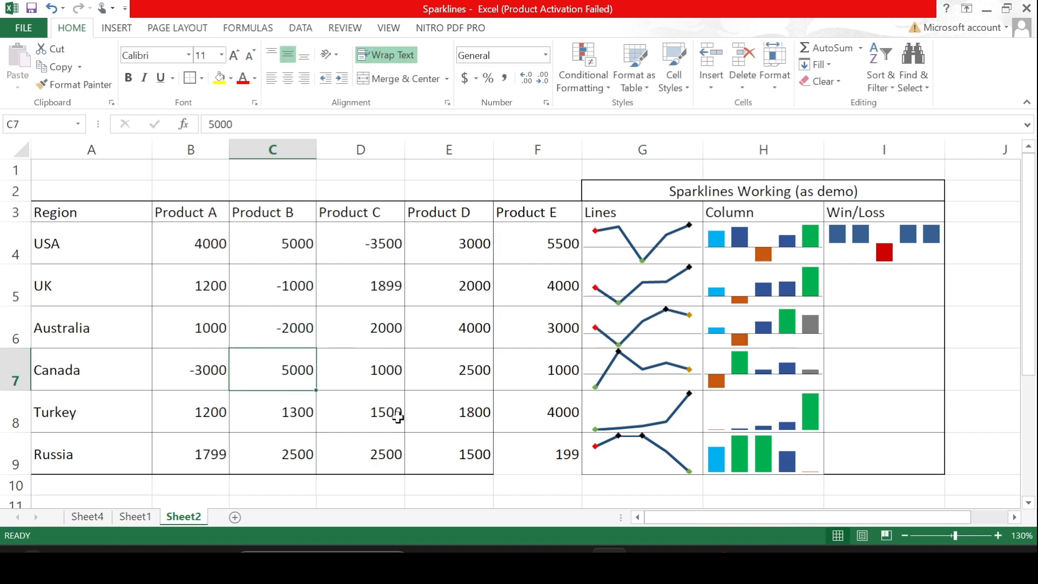
Step: Change the Turkey value for Product C to -1500 and the Russia value for Product D to -1500
{"action": "left_click", "coordinate": [398, 417]}
{"action": "type", "text": "-1"}
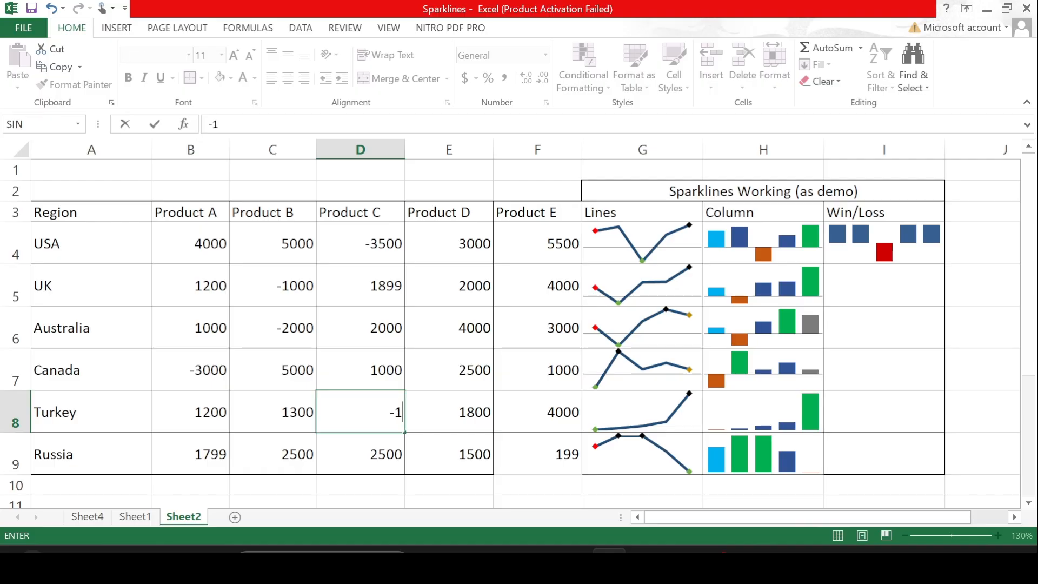
{"action": "type", "text": "500"}
{"action": "left_click", "coordinate": [281, 448]}
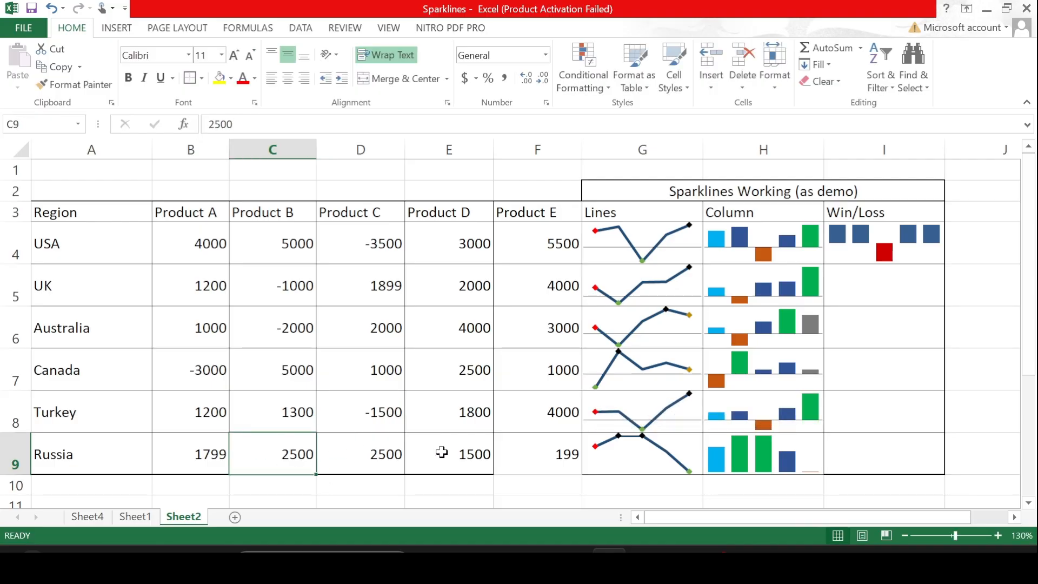
{"action": "left_click", "coordinate": [442, 453]}
{"action": "type", "text": "-1500"}
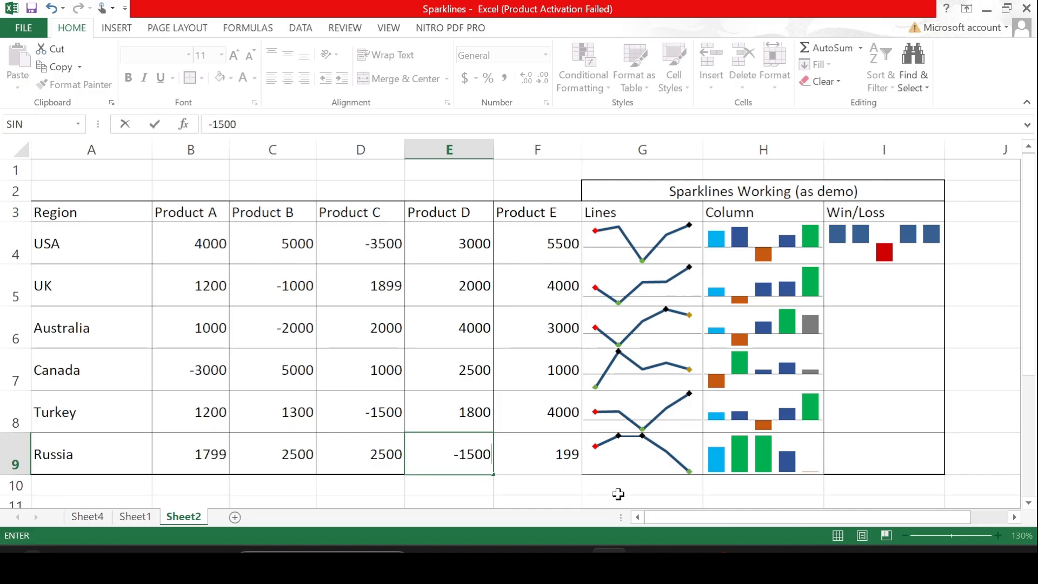
{"action": "left_click", "coordinate": [631, 452]}
{"action": "left_click", "coordinate": [427, 393]}
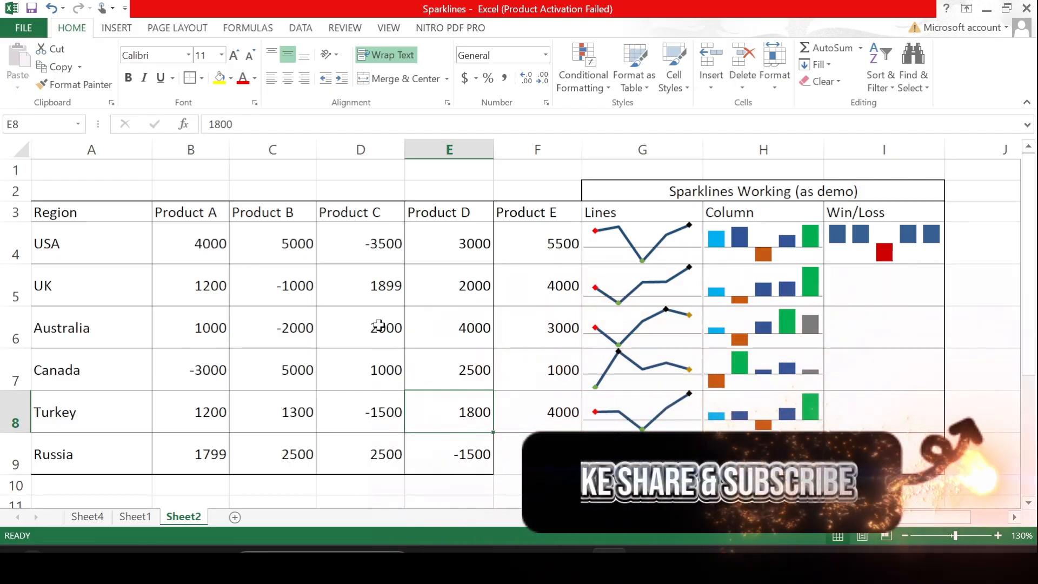
Step: Fill the Win/Loss sparkline from I4 down to I9 and check the sparklines of the first three regions
{"action": "left_click", "coordinate": [920, 250]}
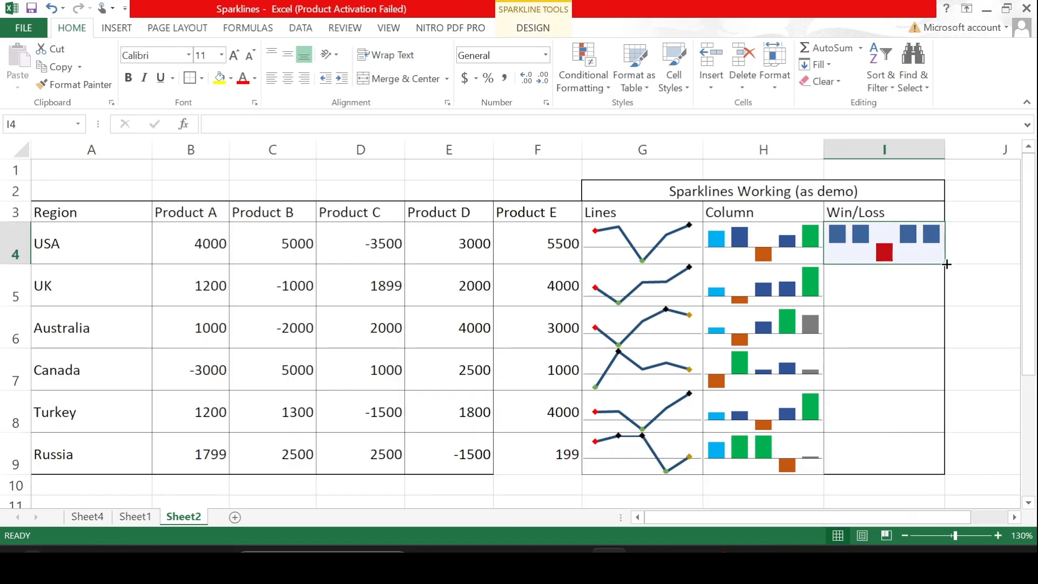
{"action": "left_click_drag", "start_coordinate": [947, 265], "coordinate": [919, 466]}
{"action": "left_click", "coordinate": [910, 345]}
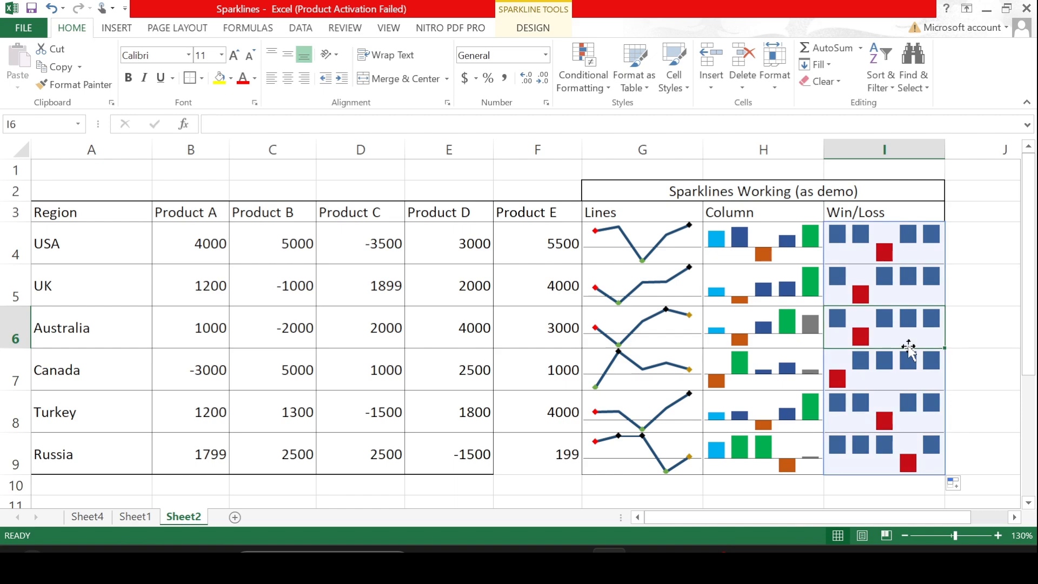
{"action": "left_click", "coordinate": [873, 253]}
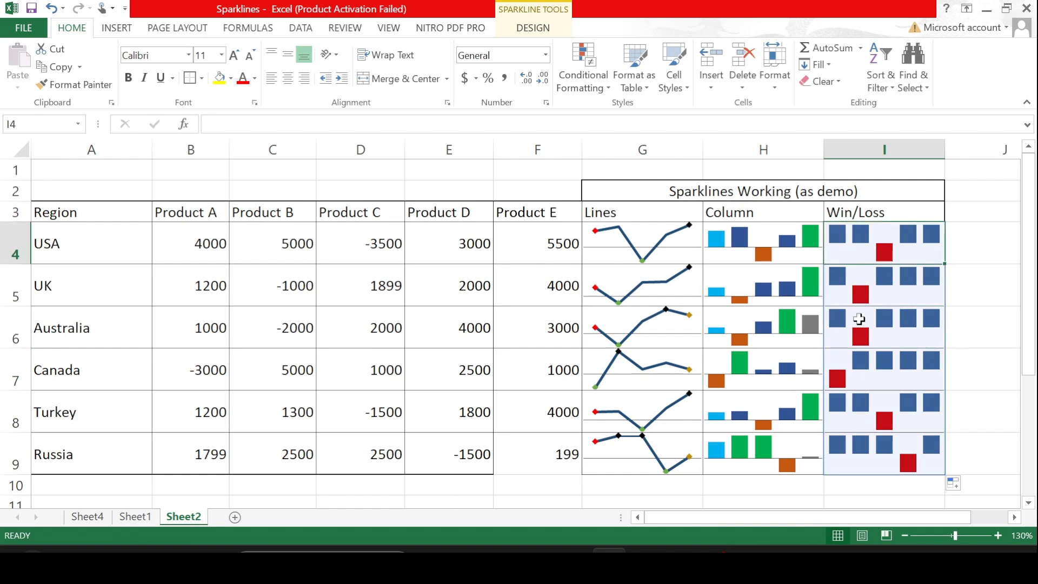
{"action": "left_click", "coordinate": [865, 290]}
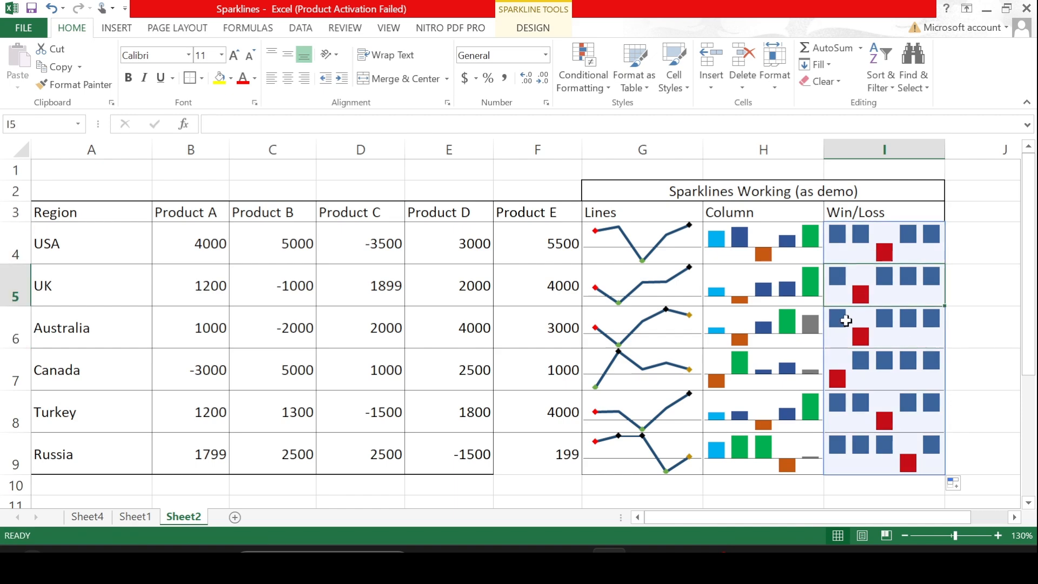
{"action": "left_click", "coordinate": [847, 320]}
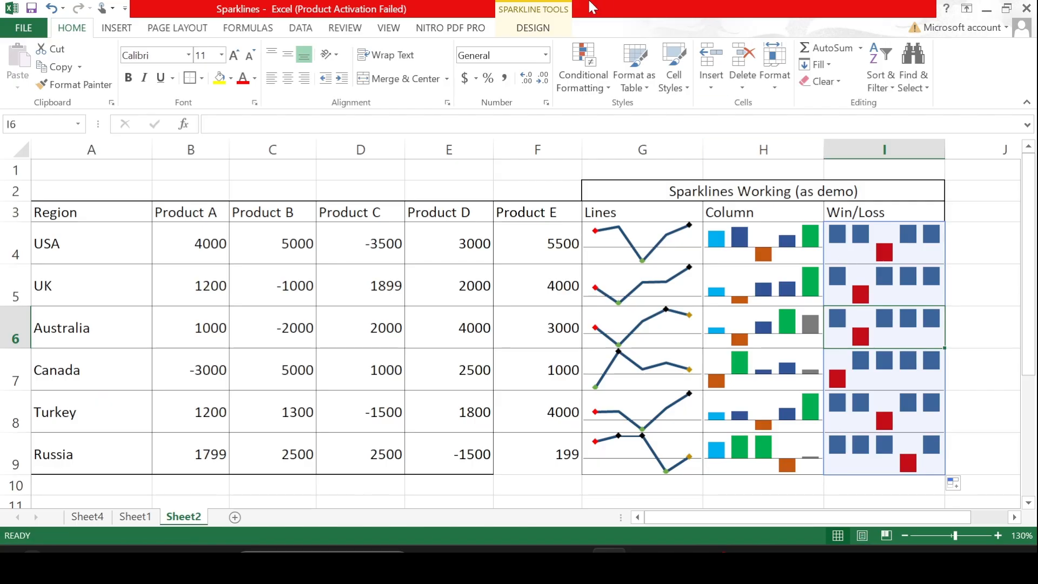
Step: Try black-and-blue and dark-gray-and-red preset styles on the Win/Loss sparklines, settling on the light gold style with gray negative points
{"action": "left_click", "coordinate": [533, 30]}
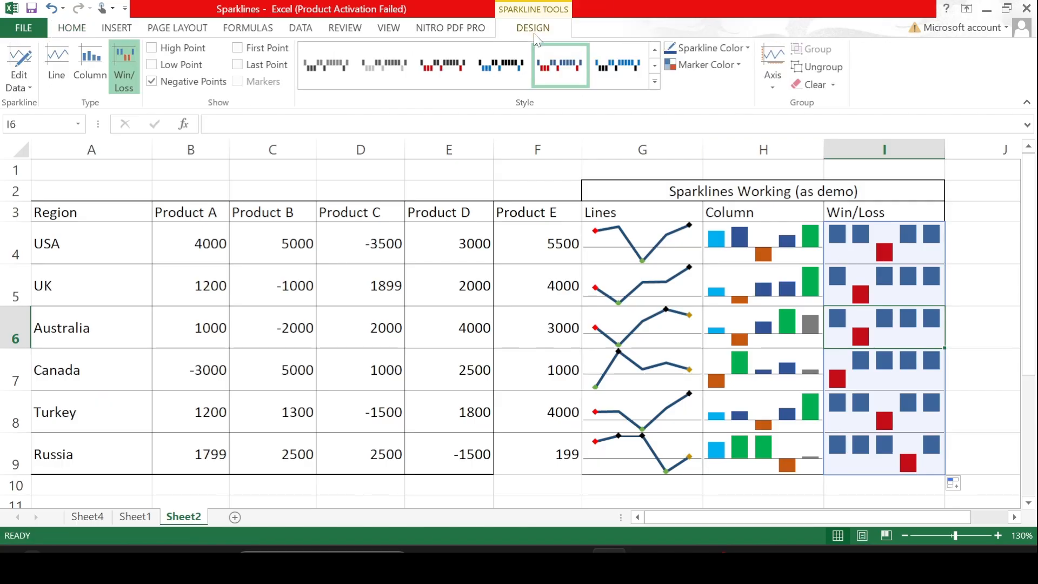
{"action": "left_click", "coordinate": [497, 69]}
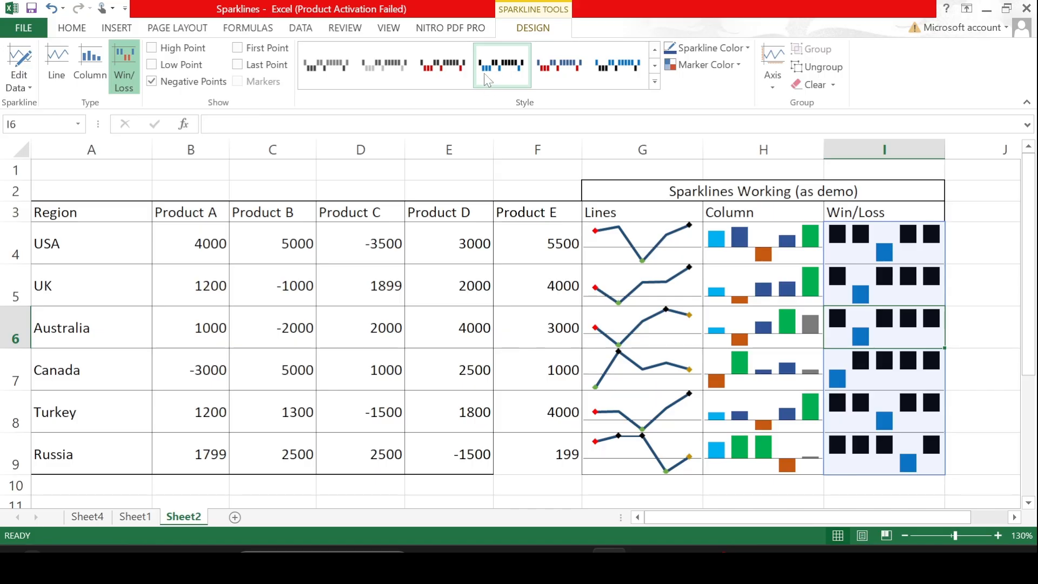
{"action": "left_click", "coordinate": [448, 74]}
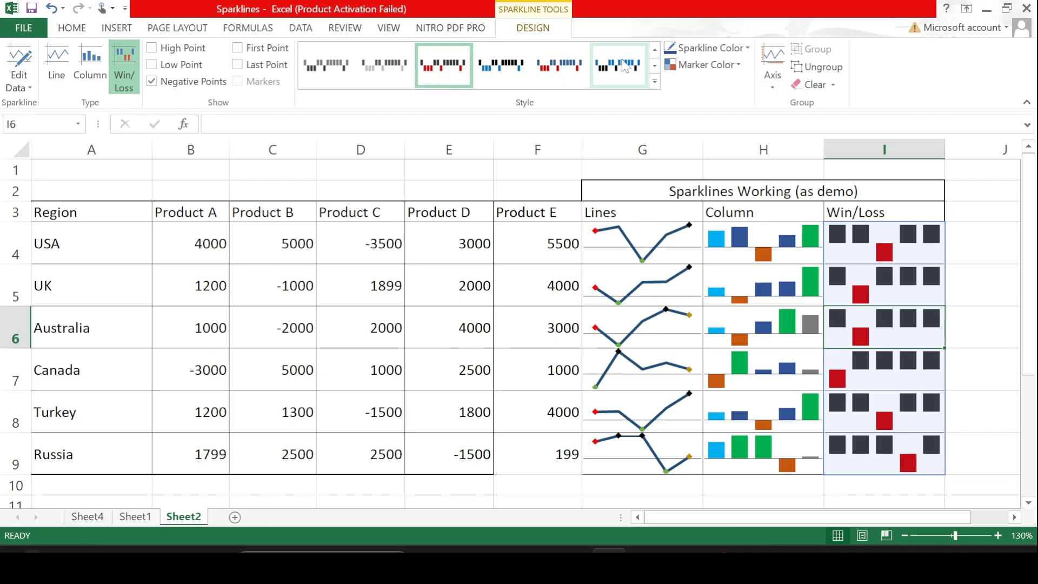
{"action": "left_click", "coordinate": [654, 82]}
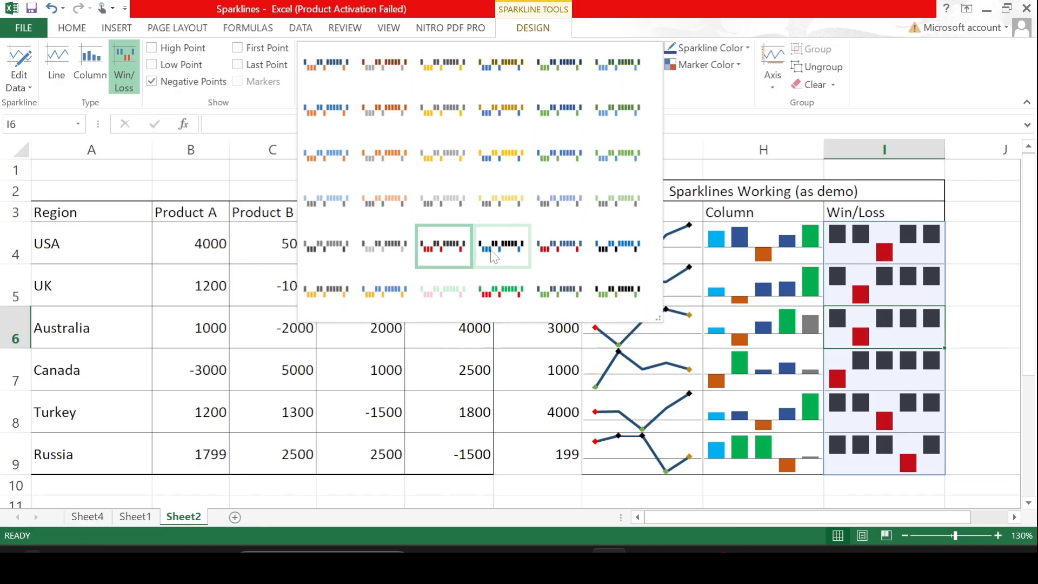
{"action": "left_click", "coordinate": [493, 200]}
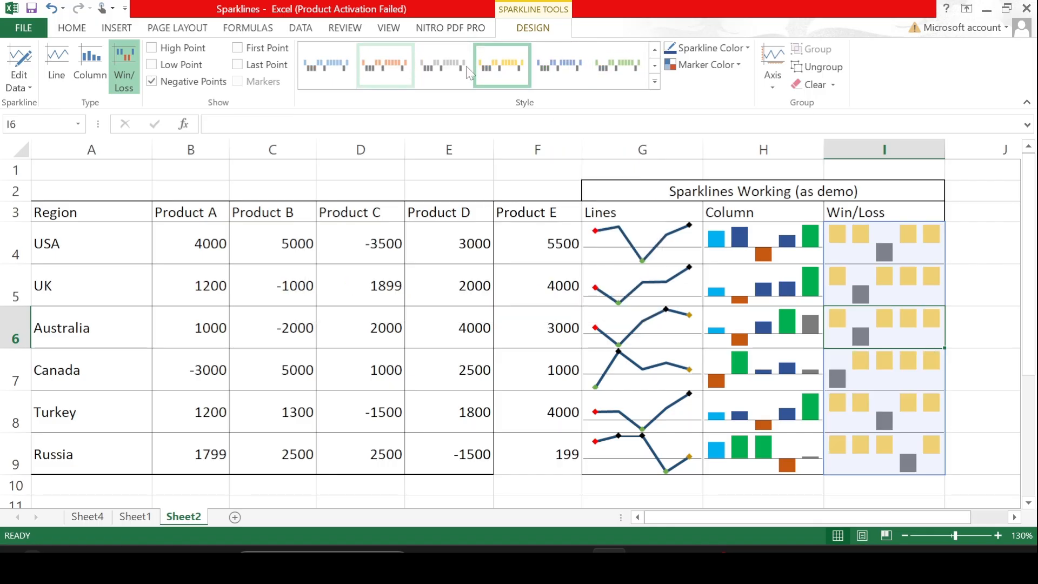
Step: Try the dark-gray-and-gold preset style on the Win/Loss sparklines, settling on the blue style with red negative points
{"action": "left_click", "coordinate": [655, 82]}
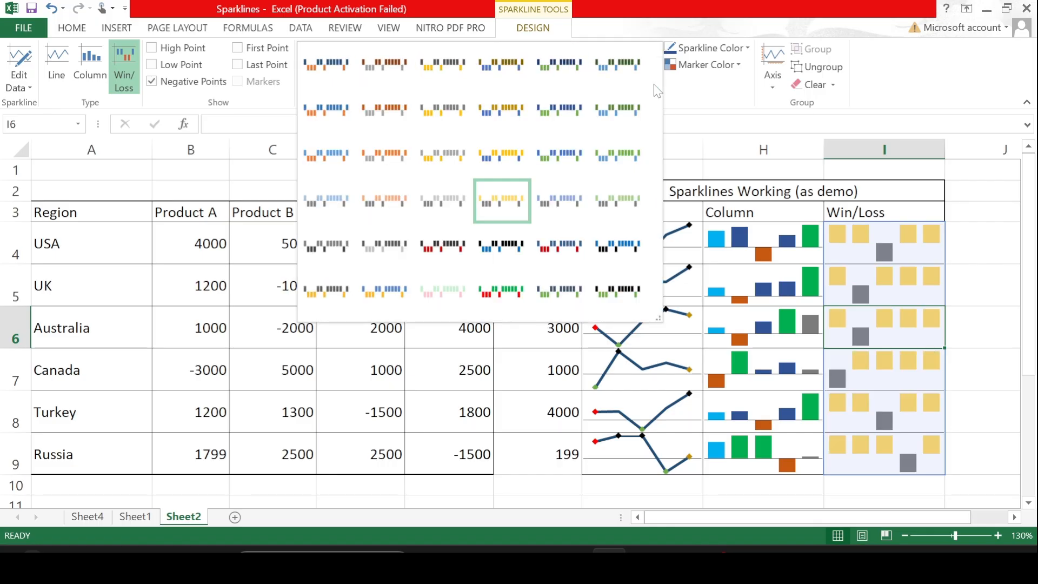
{"action": "key", "text": "Escape"}
{"action": "left_click", "coordinate": [445, 82]}
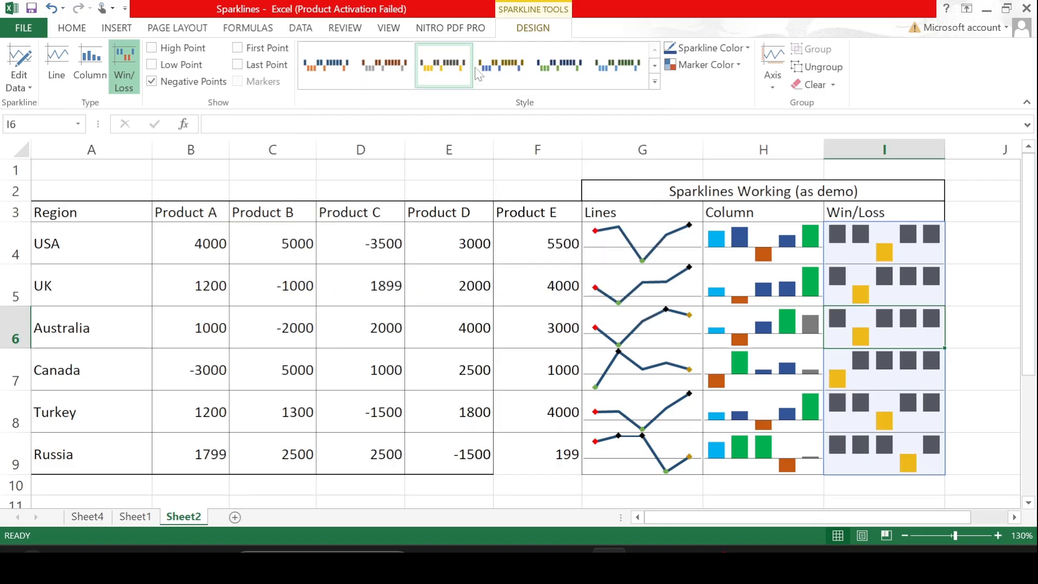
{"action": "left_click", "coordinate": [655, 82]}
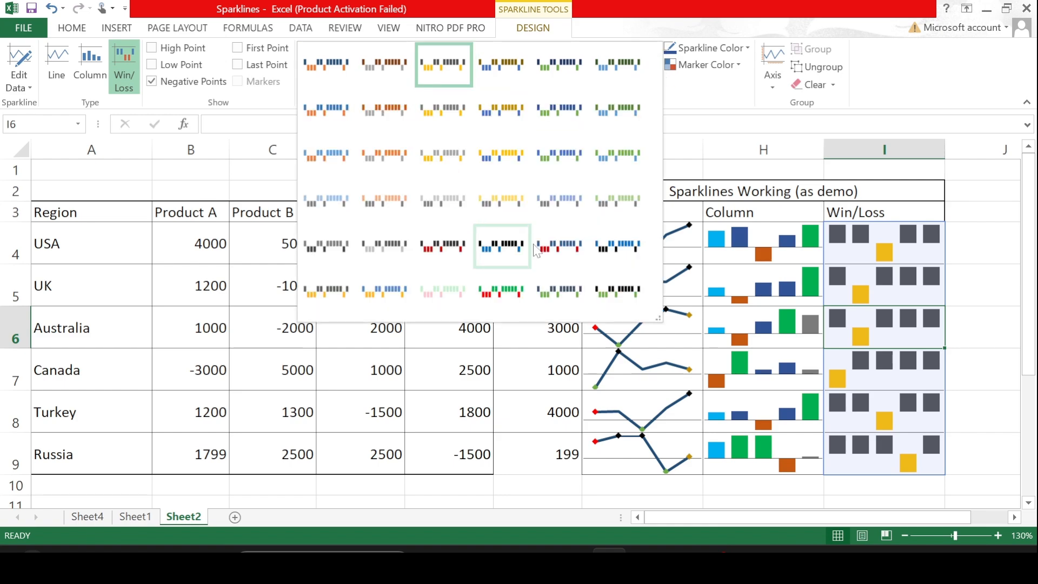
{"action": "left_click", "coordinate": [557, 262]}
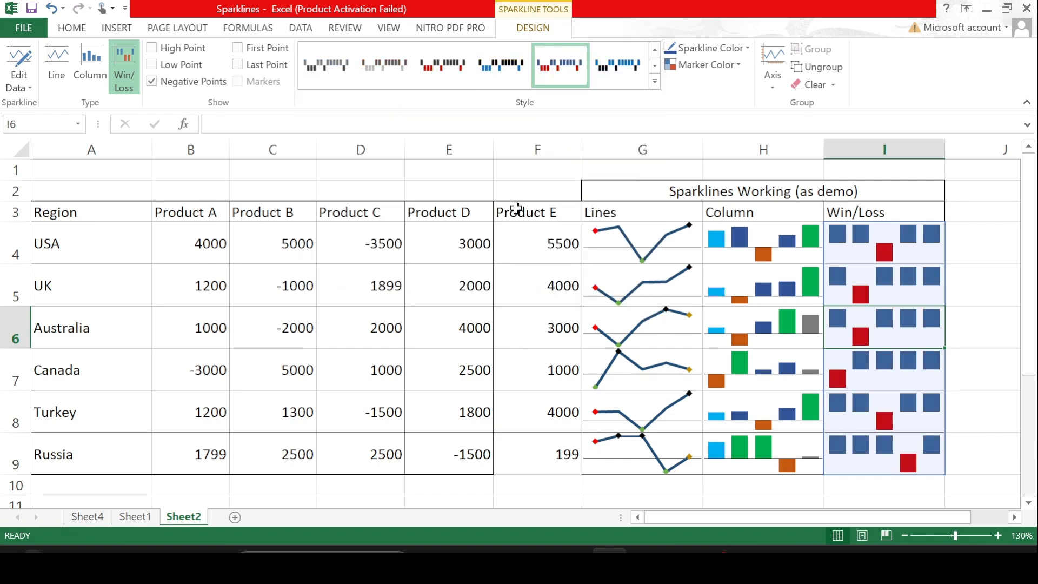
Step: Highlight the high, low and last points on the Win/Loss sparklines
{"action": "left_click", "coordinate": [153, 48]}
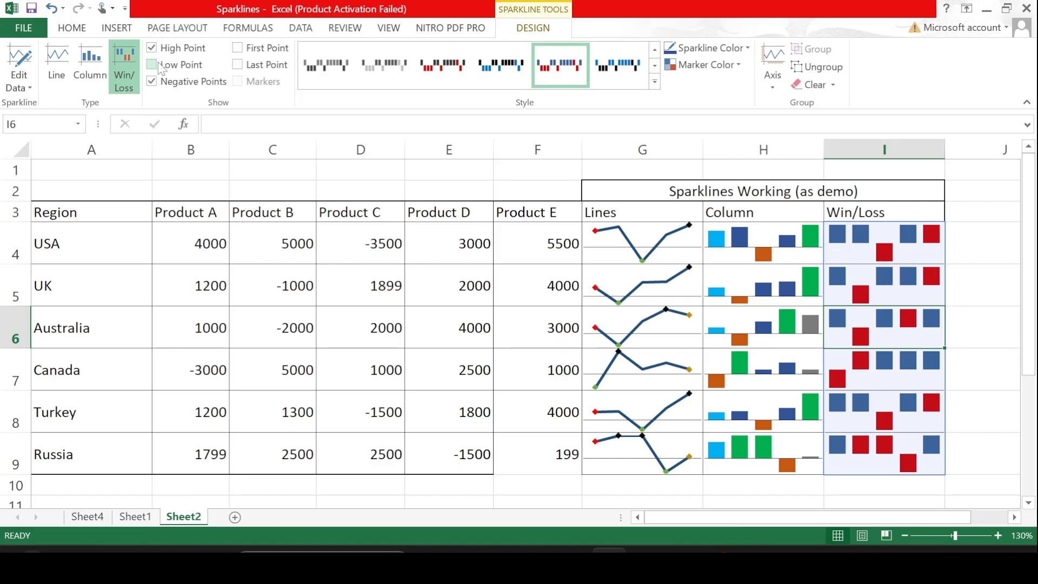
{"action": "left_click", "coordinate": [152, 65]}
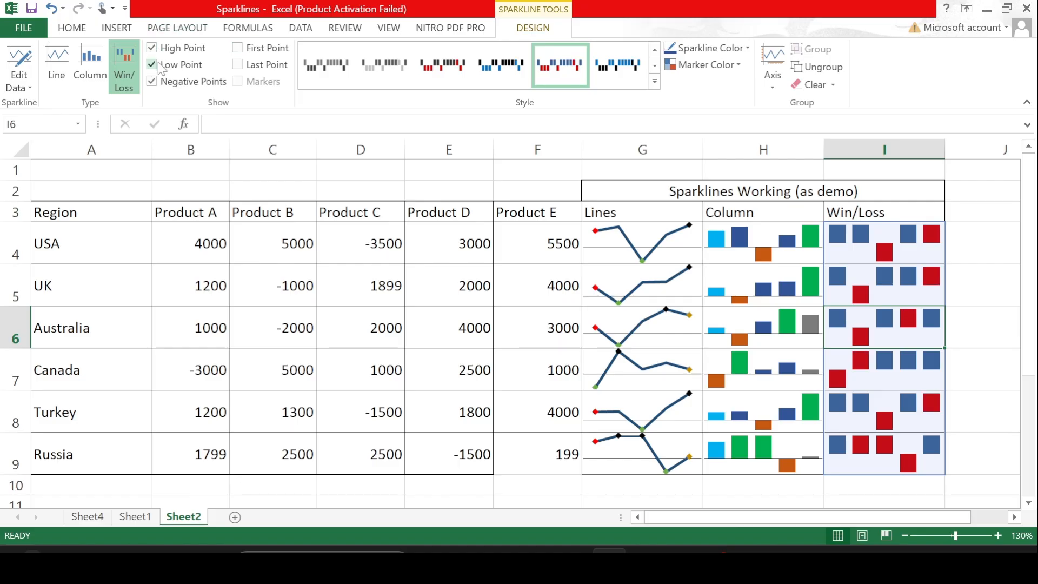
{"action": "left_click", "coordinate": [238, 65]}
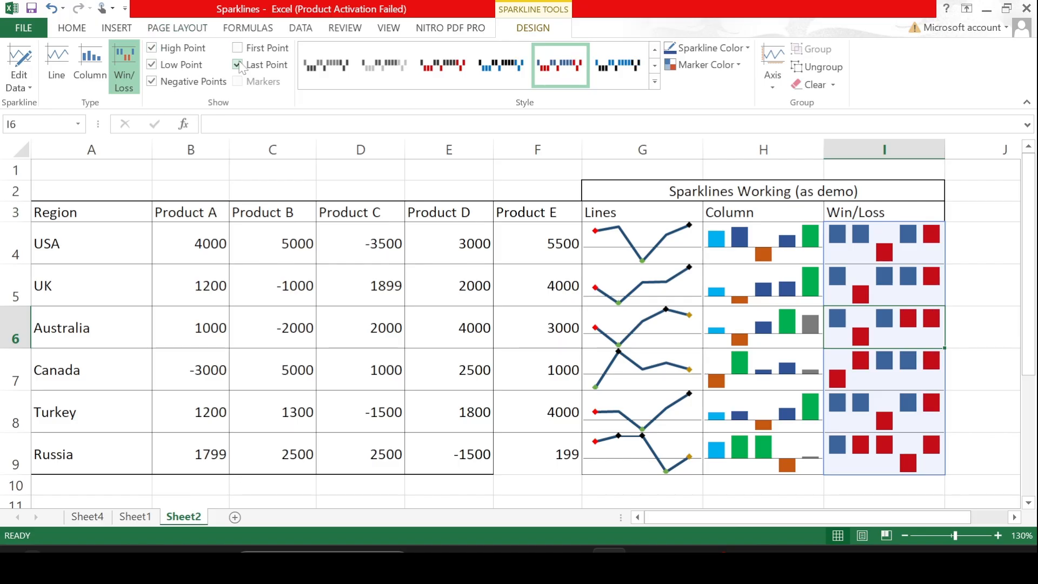
Step: Set the Win/Loss sparkline color to a light tint of the theme blue and deselect the group
{"action": "left_click", "coordinate": [20, 88]}
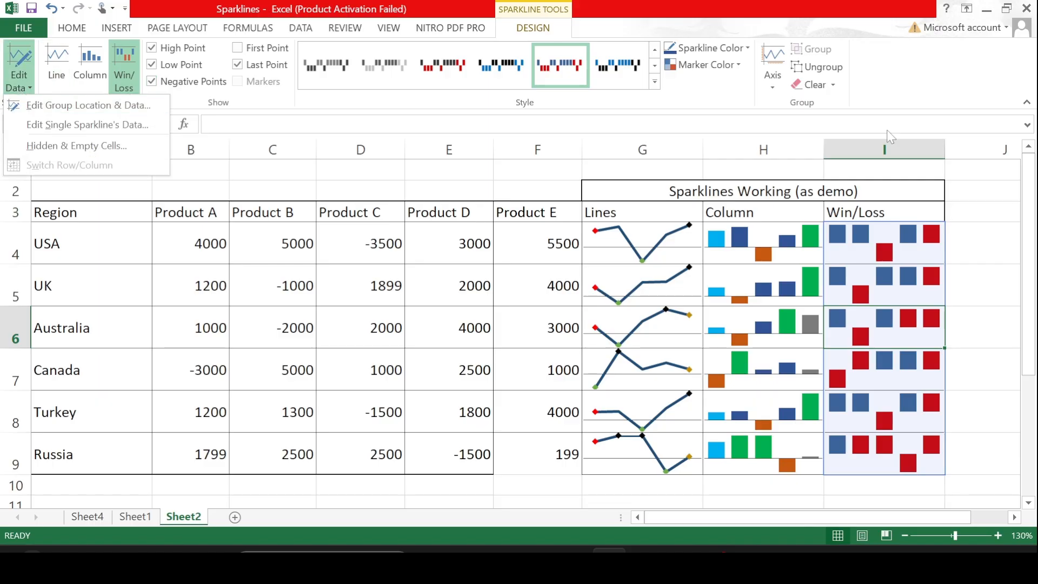
{"action": "left_click", "coordinate": [741, 66]}
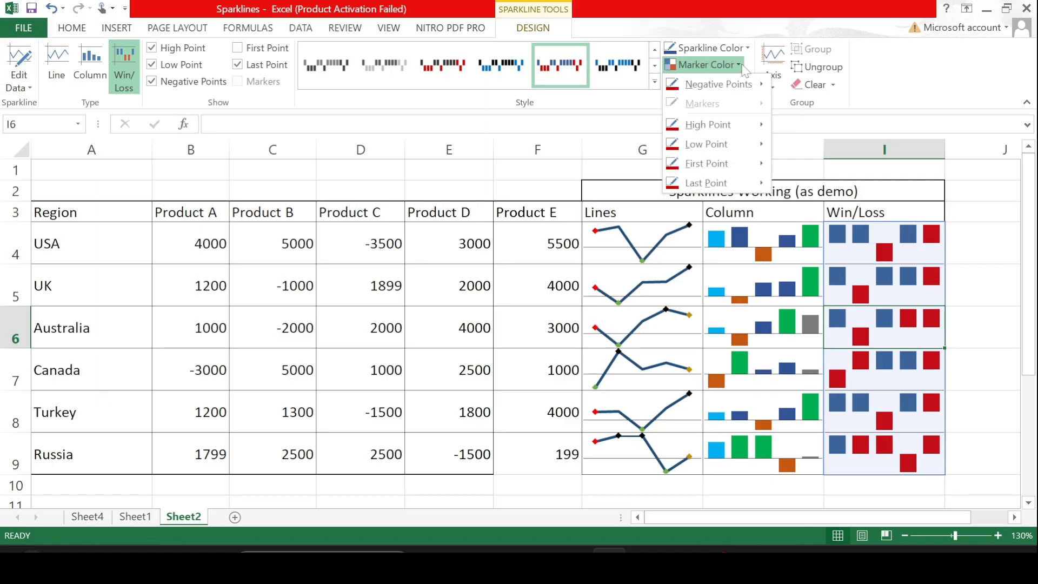
{"action": "left_click", "coordinate": [738, 48]}
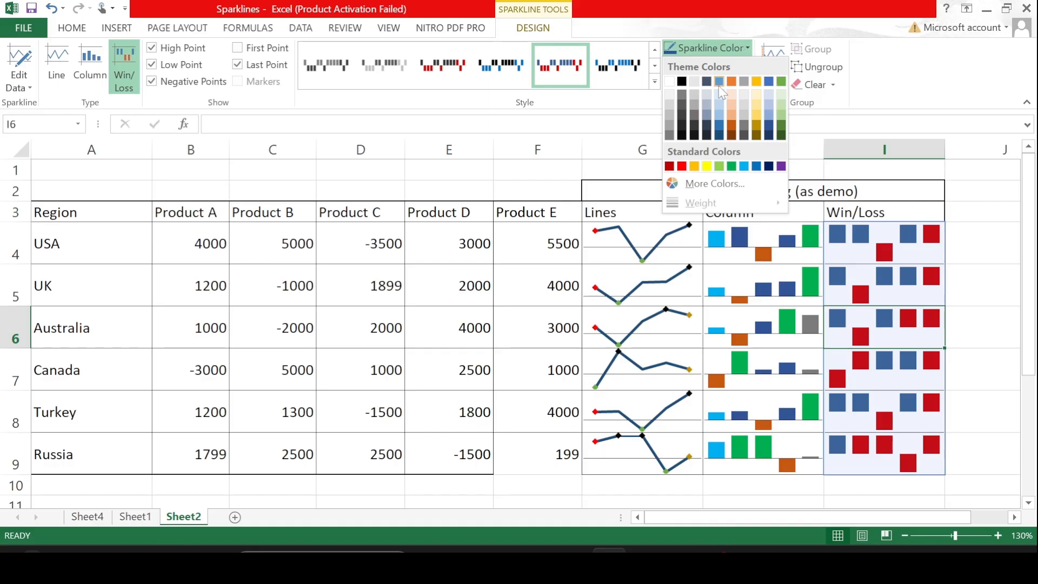
{"action": "left_click", "coordinate": [719, 115]}
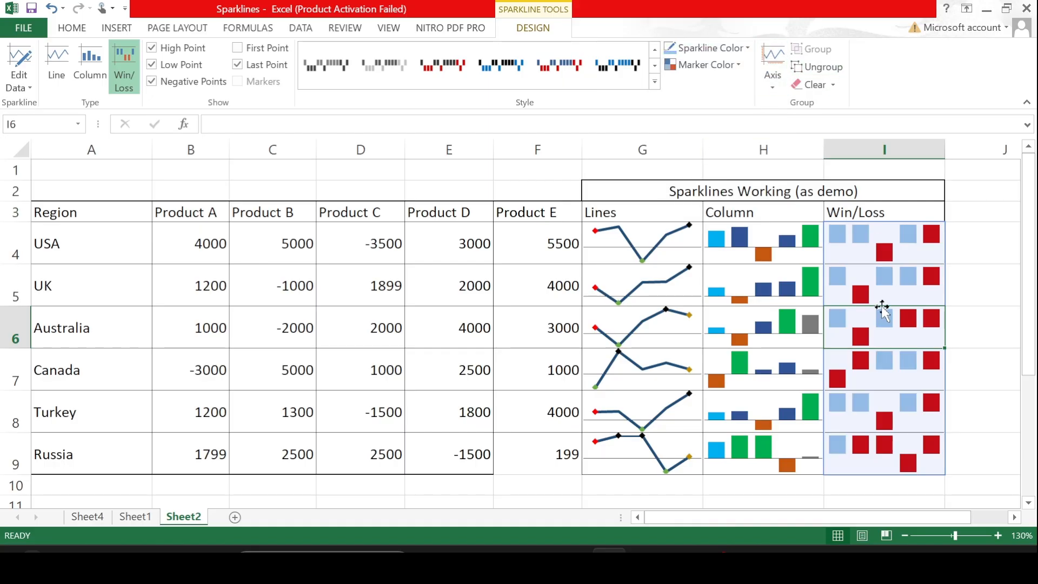
{"action": "left_click", "coordinate": [729, 296]}
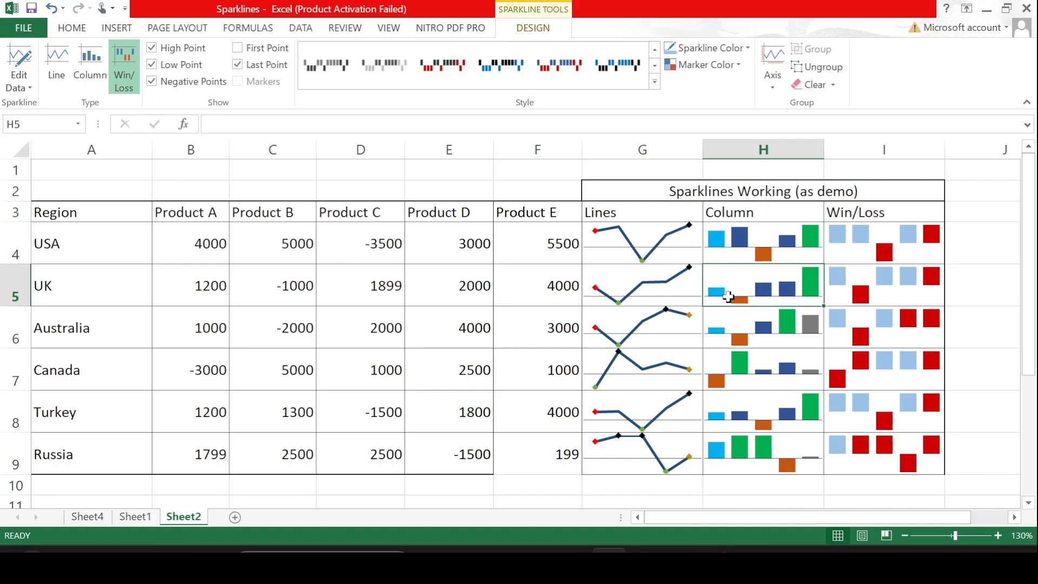
Step: Select the Line sparklines in G4:G9 and clear all of them
{"action": "left_click", "coordinate": [623, 249]}
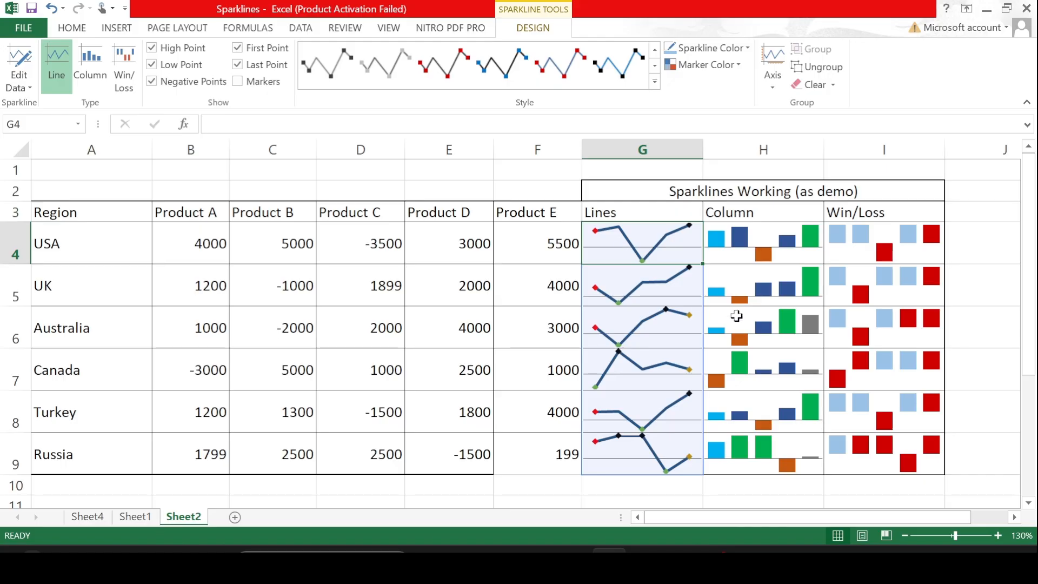
{"action": "left_click", "coordinate": [737, 317]}
{"action": "left_click", "coordinate": [643, 250]}
{"action": "key", "text": "shift+Down"}
{"action": "key", "text": "shift+Down"}
{"action": "key", "text": "shift+Down"}
{"action": "key", "text": "shift+Down"}
{"action": "key", "text": "shift+Down"}
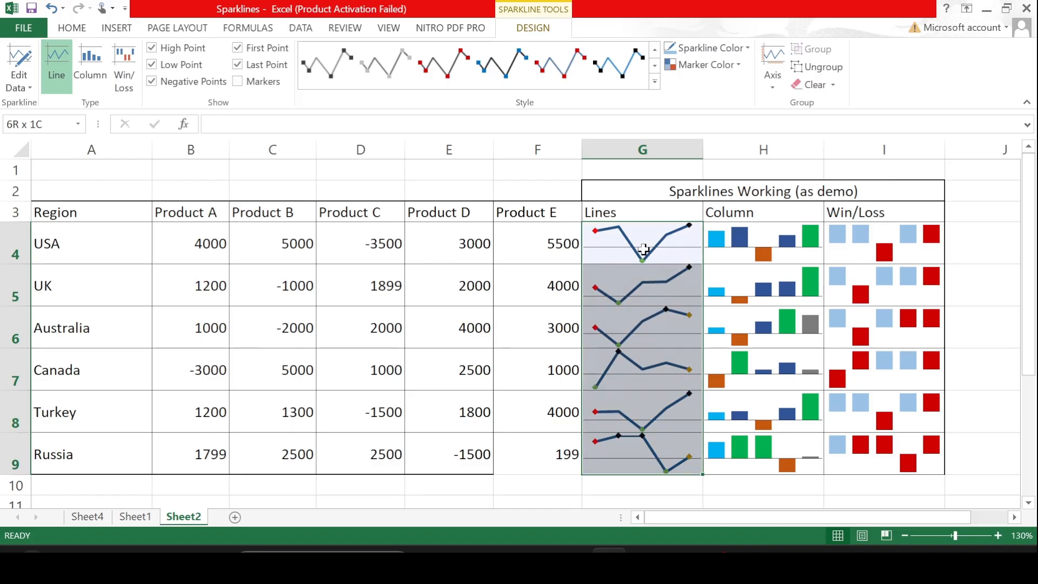
{"action": "left_click", "coordinate": [833, 86]}
{"action": "left_click", "coordinate": [837, 105]}
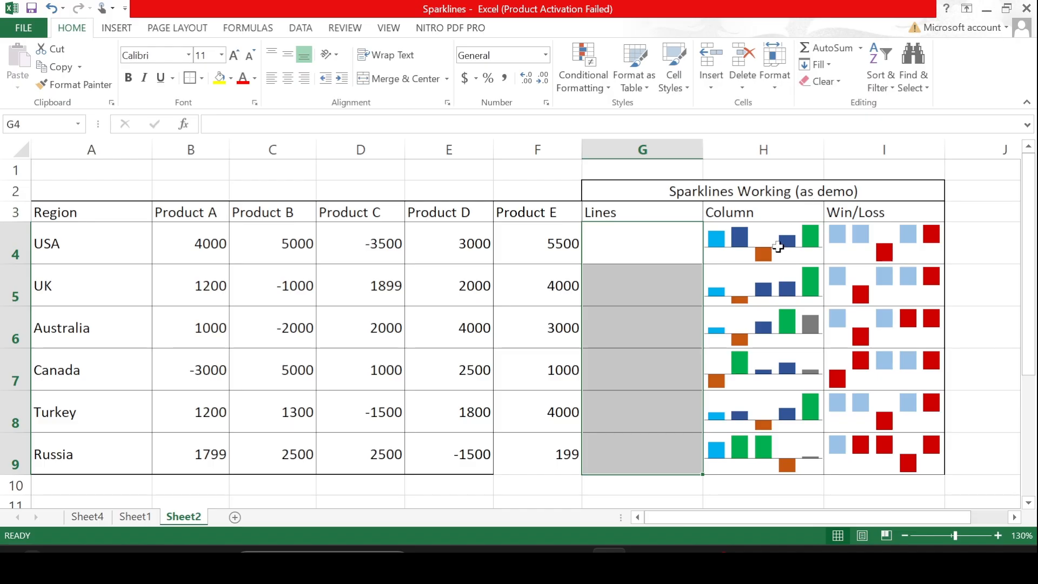
Step: Clear the Column sparklines for USA in H4 and UK in H5 individually
{"action": "left_click", "coordinate": [778, 247]}
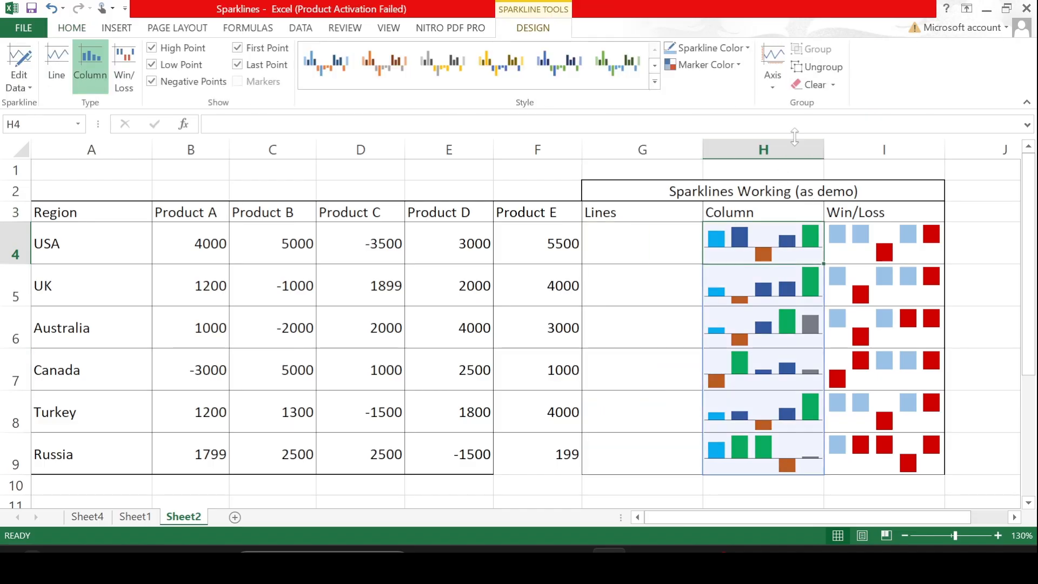
{"action": "left_click", "coordinate": [829, 86]}
{"action": "left_click", "coordinate": [787, 289]}
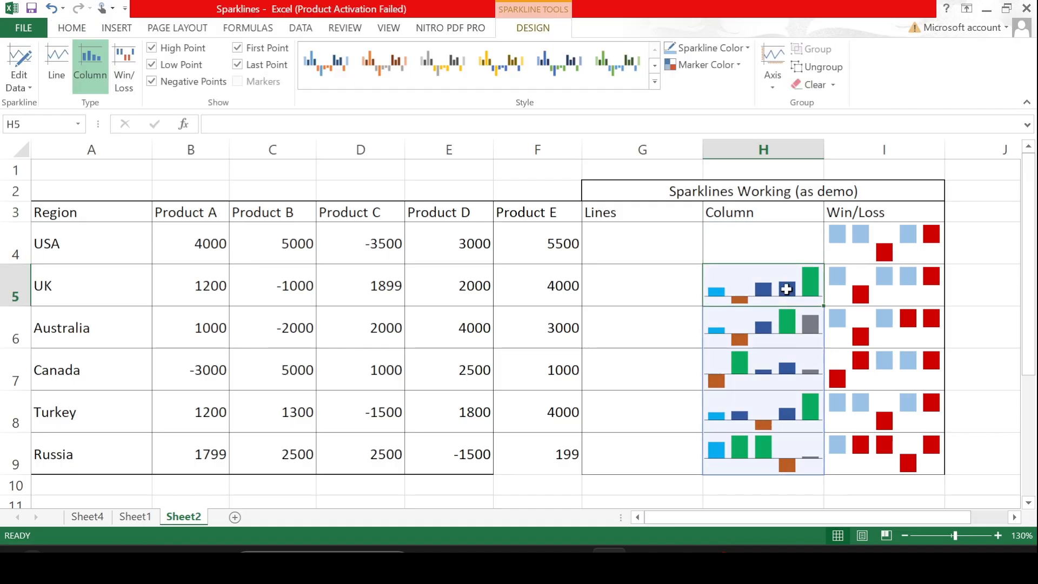
{"action": "left_click", "coordinate": [814, 85]}
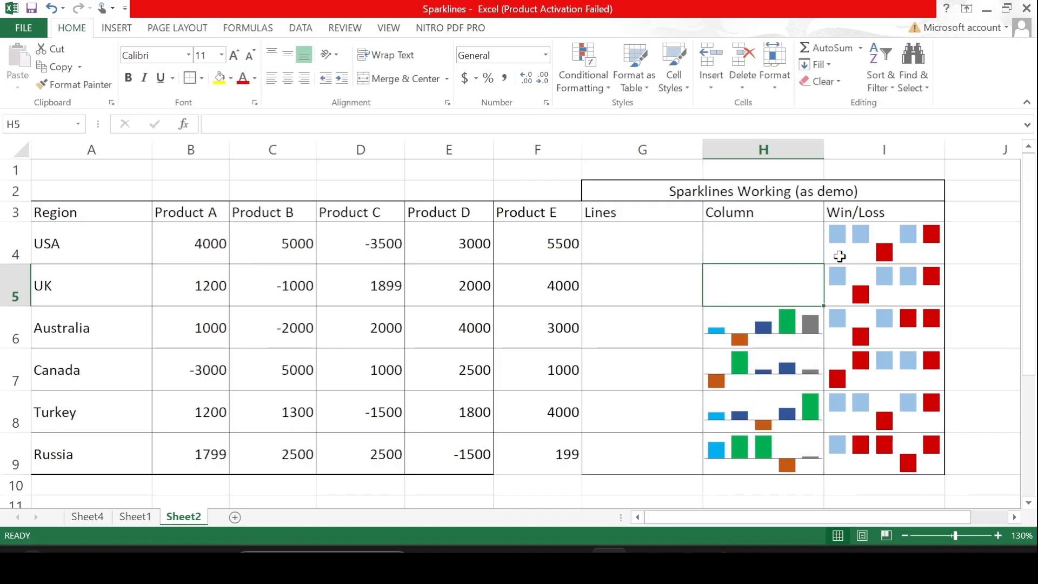
Step: Clear the Win/Loss sparklines for USA in I4 and UK in I5 individually
{"action": "left_click", "coordinate": [866, 227]}
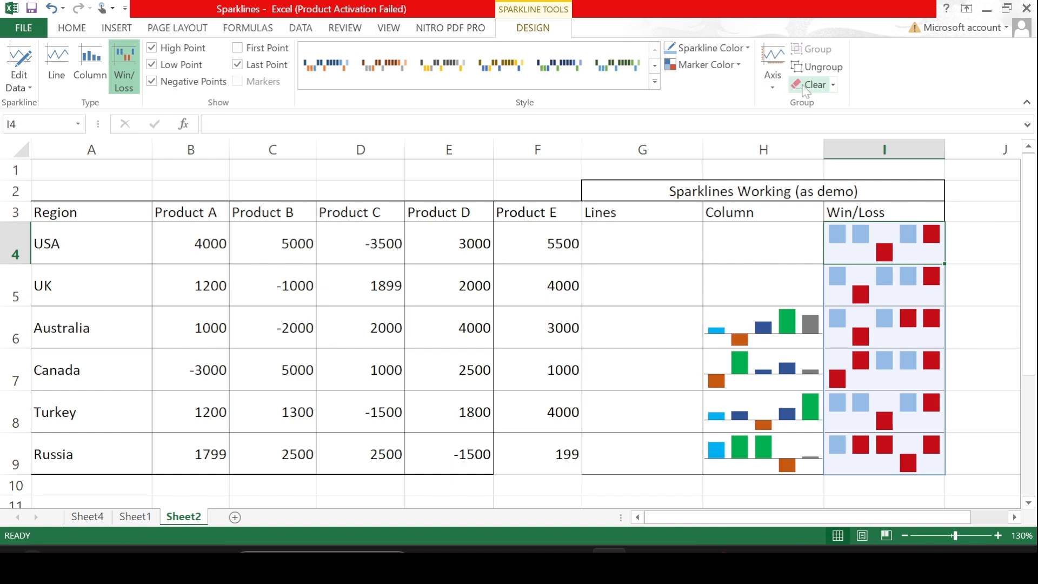
{"action": "left_click", "coordinate": [804, 87]}
{"action": "left_click", "coordinate": [874, 276]}
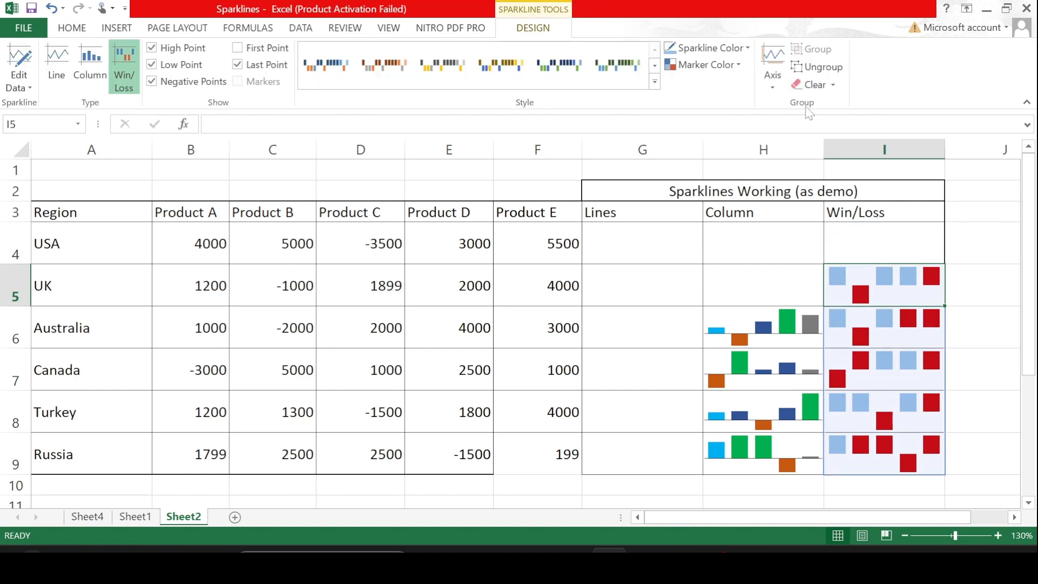
{"action": "left_click", "coordinate": [810, 84]}
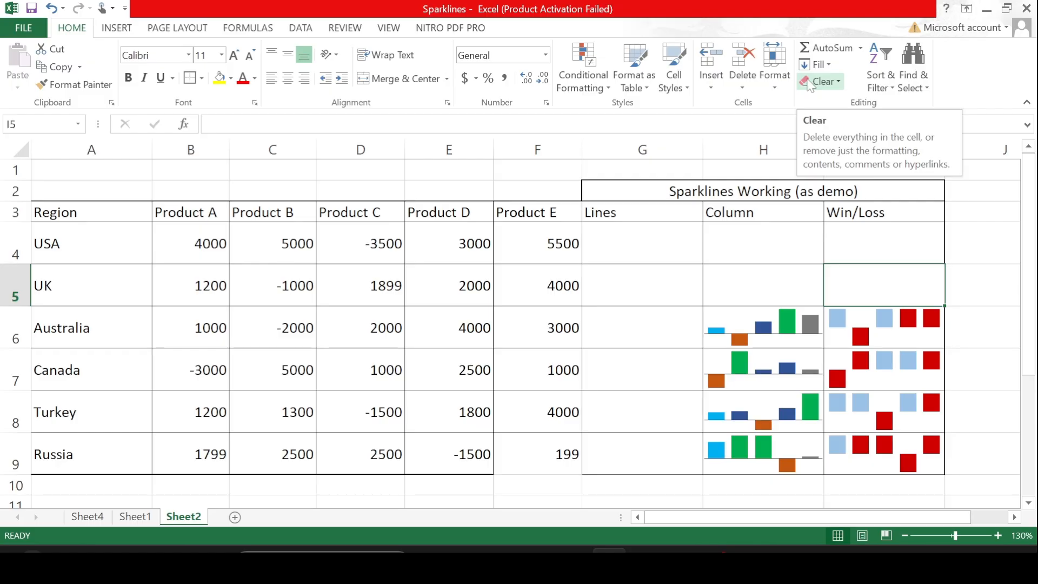
Step: Select the empty UK cell G5 under Lines and bring up the commands for inserting sparklines
{"action": "left_click", "coordinate": [665, 276]}
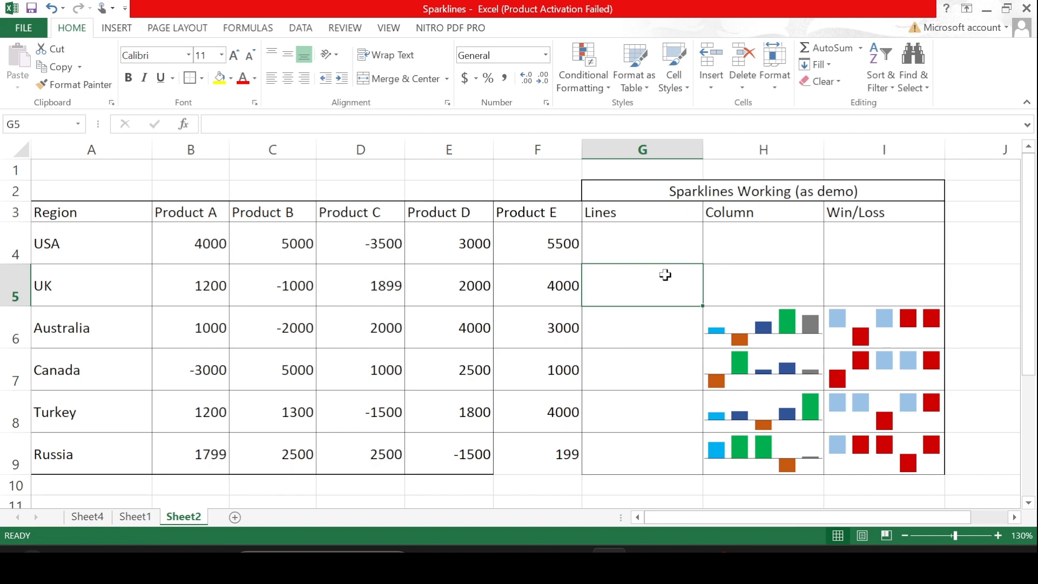
{"action": "left_click", "coordinate": [116, 29]}
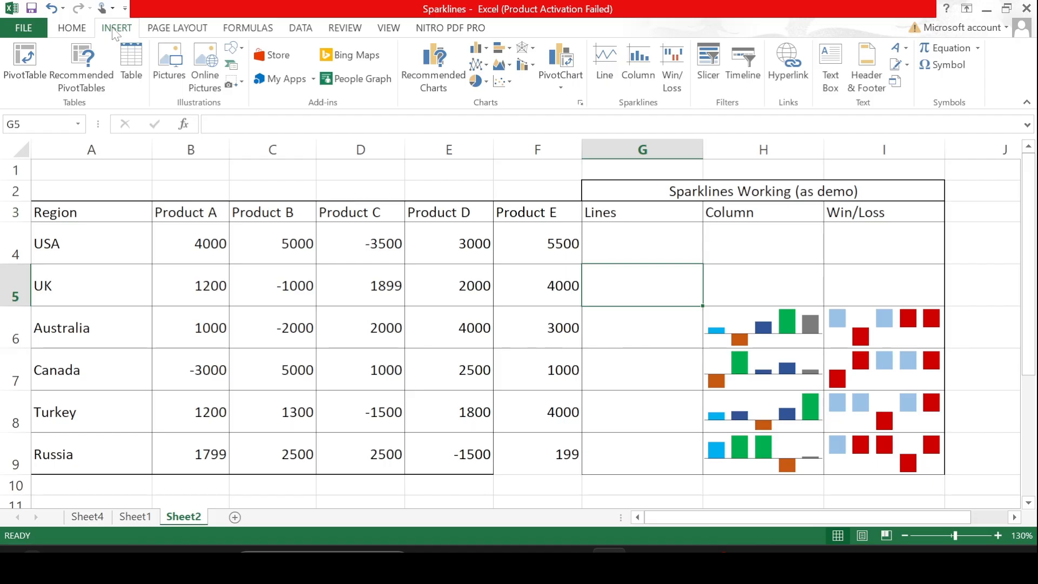